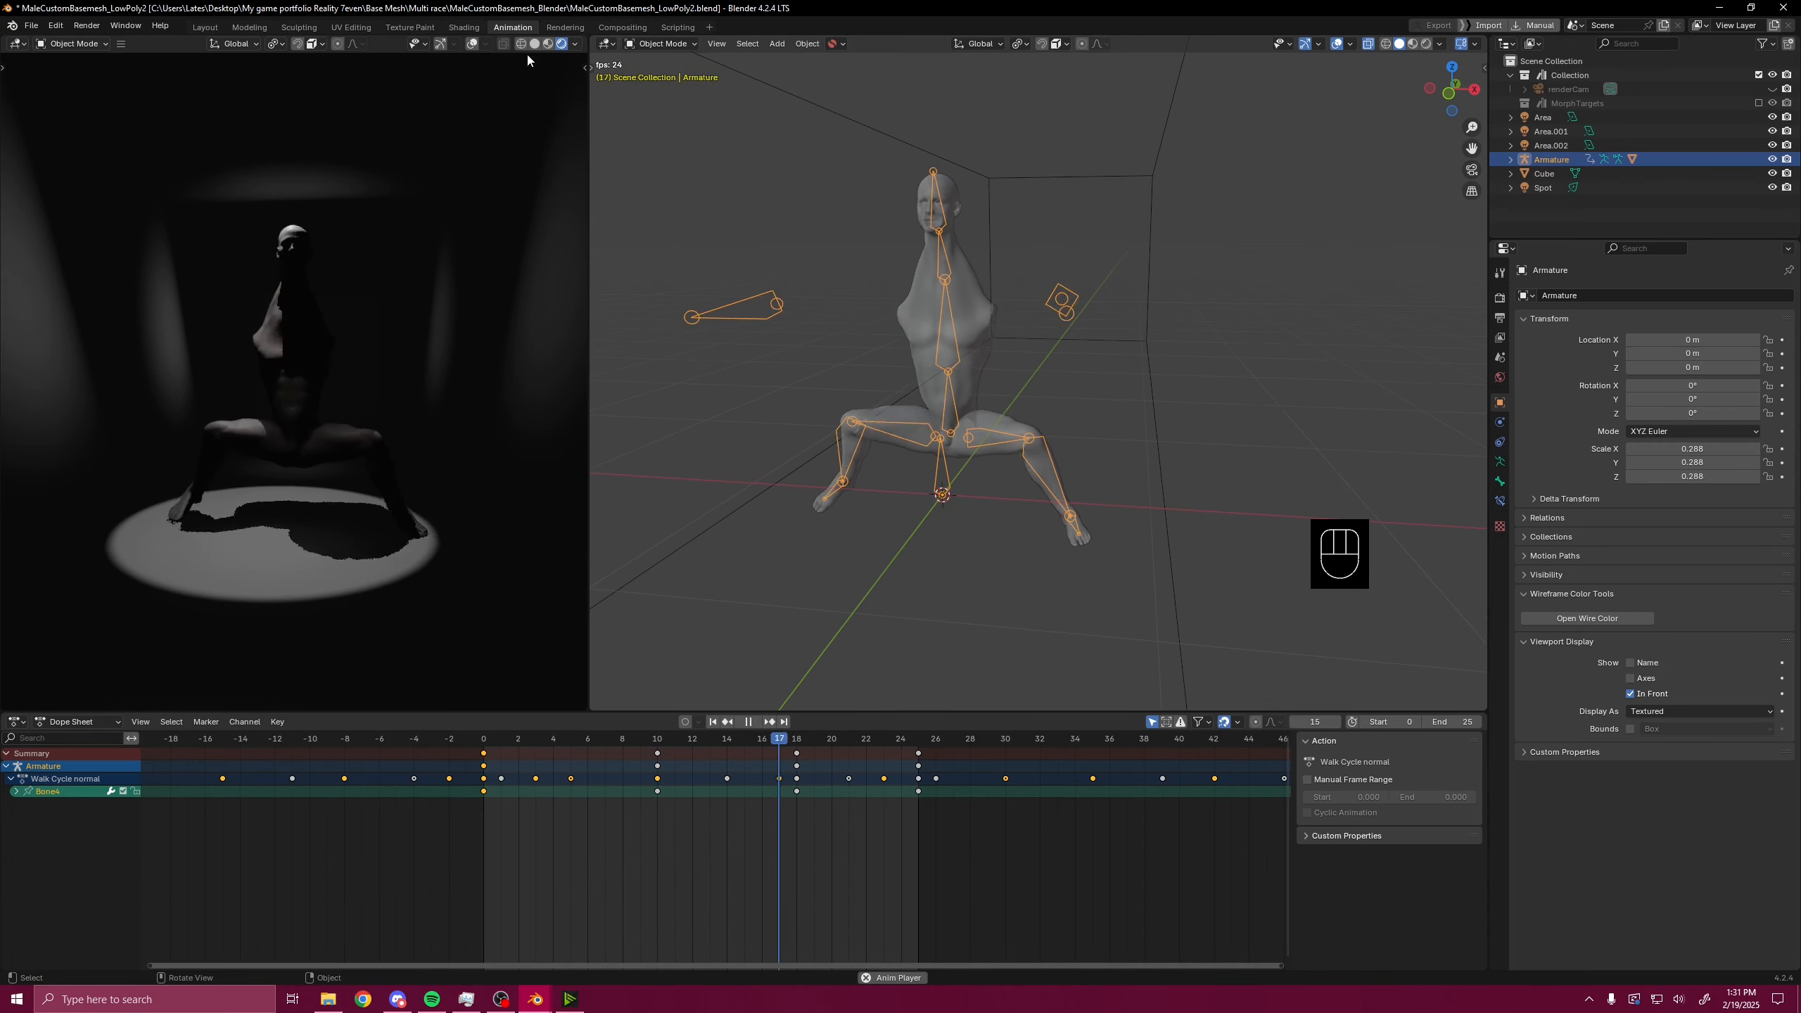
- Switch the Dope Sheet to the Action Editor and open the list of available actions
{"action": "left_click", "coordinate": [74, 724]}
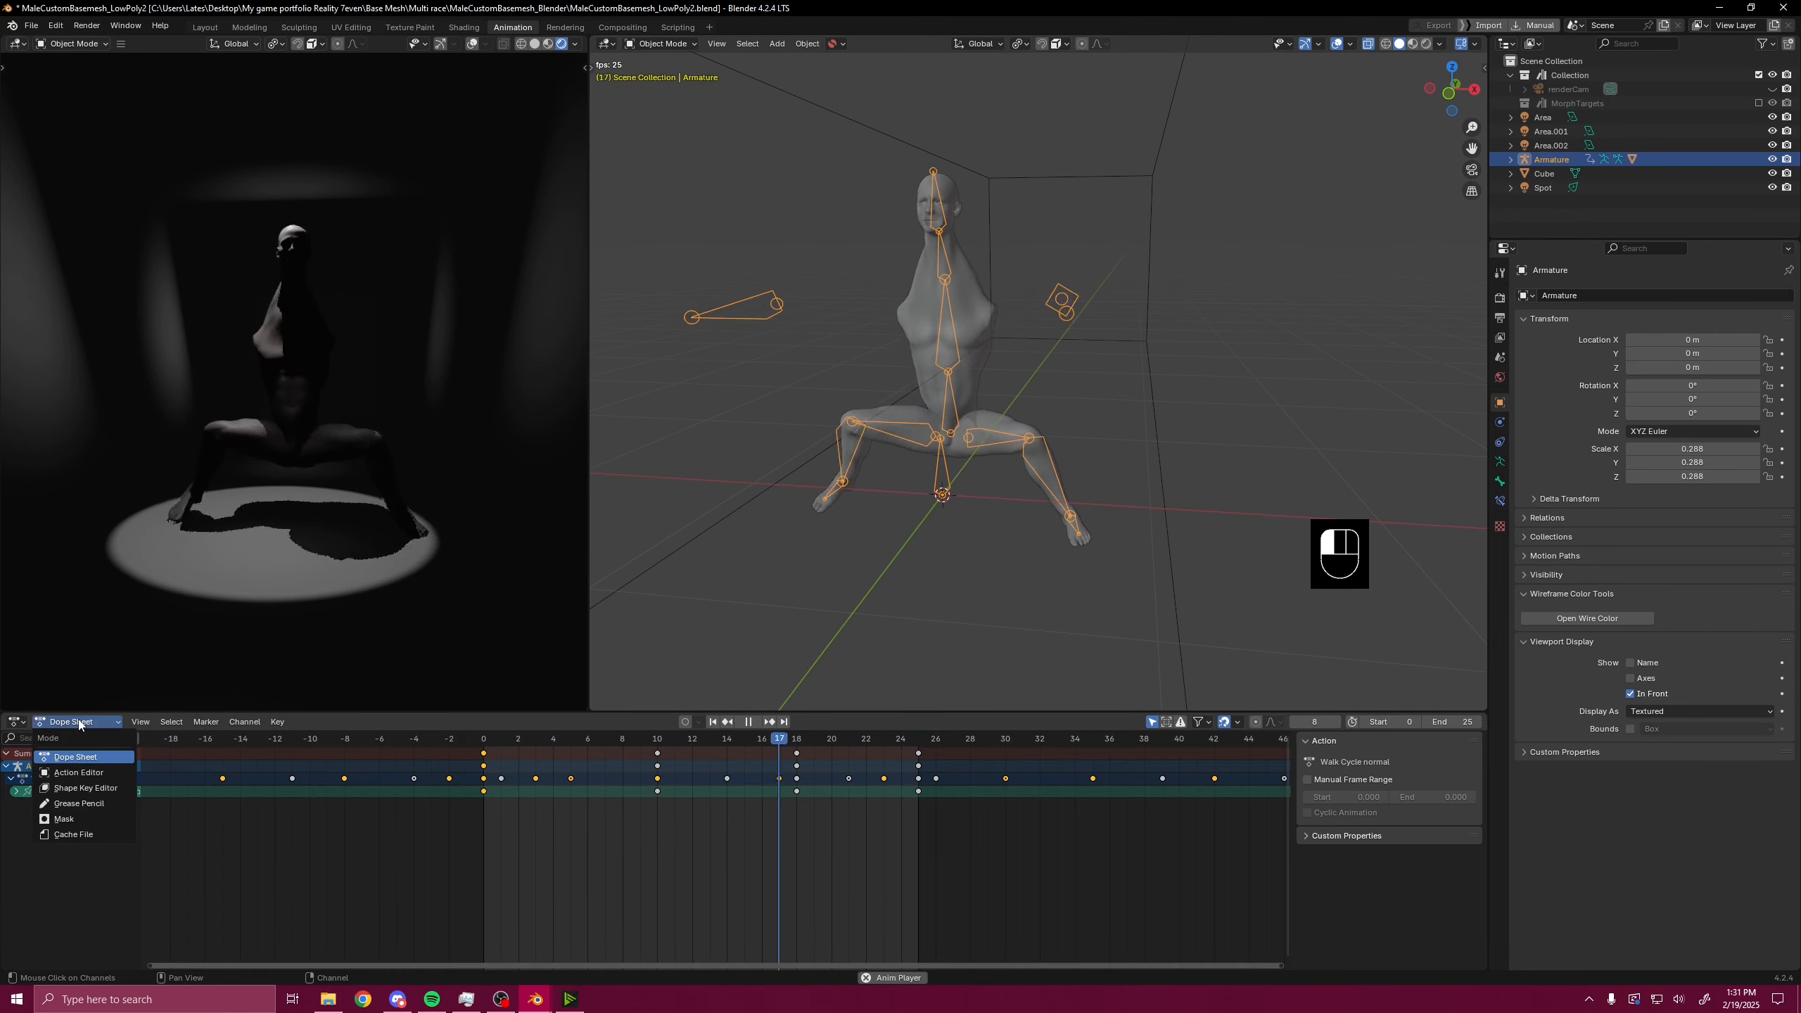
{"action": "left_click", "coordinate": [82, 773]}
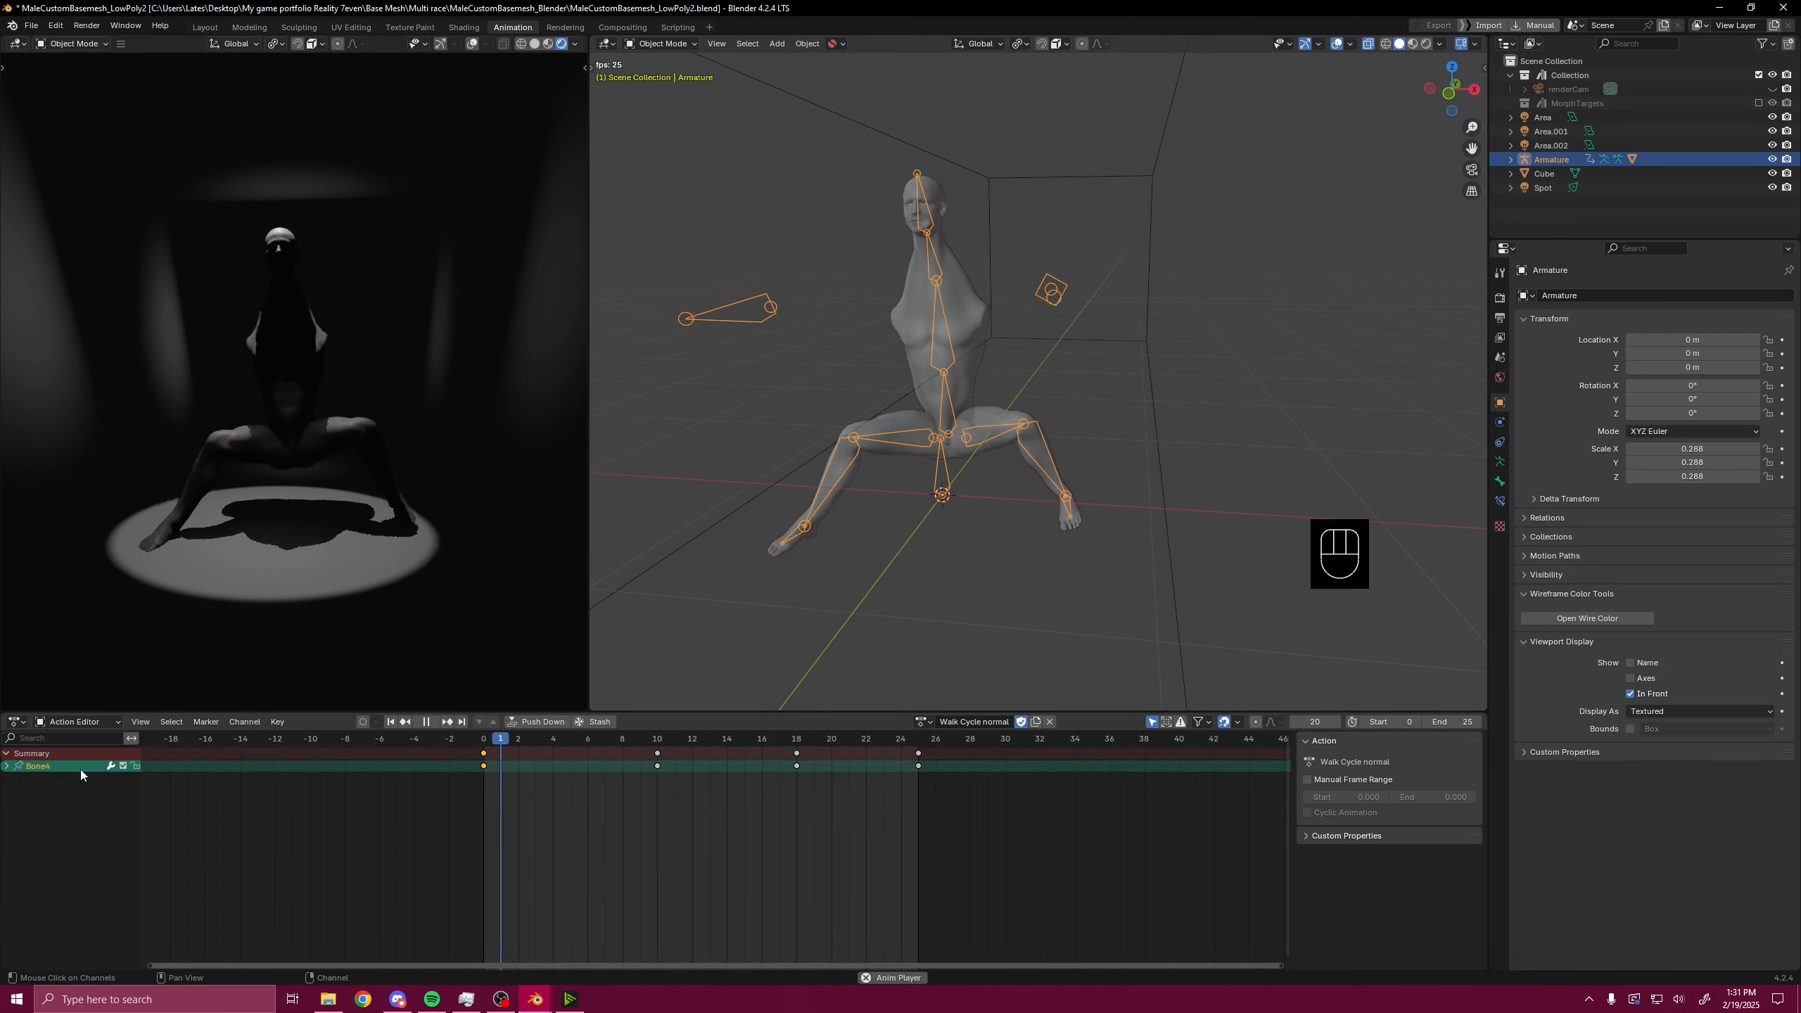
{"action": "left_click", "coordinate": [921, 722]}
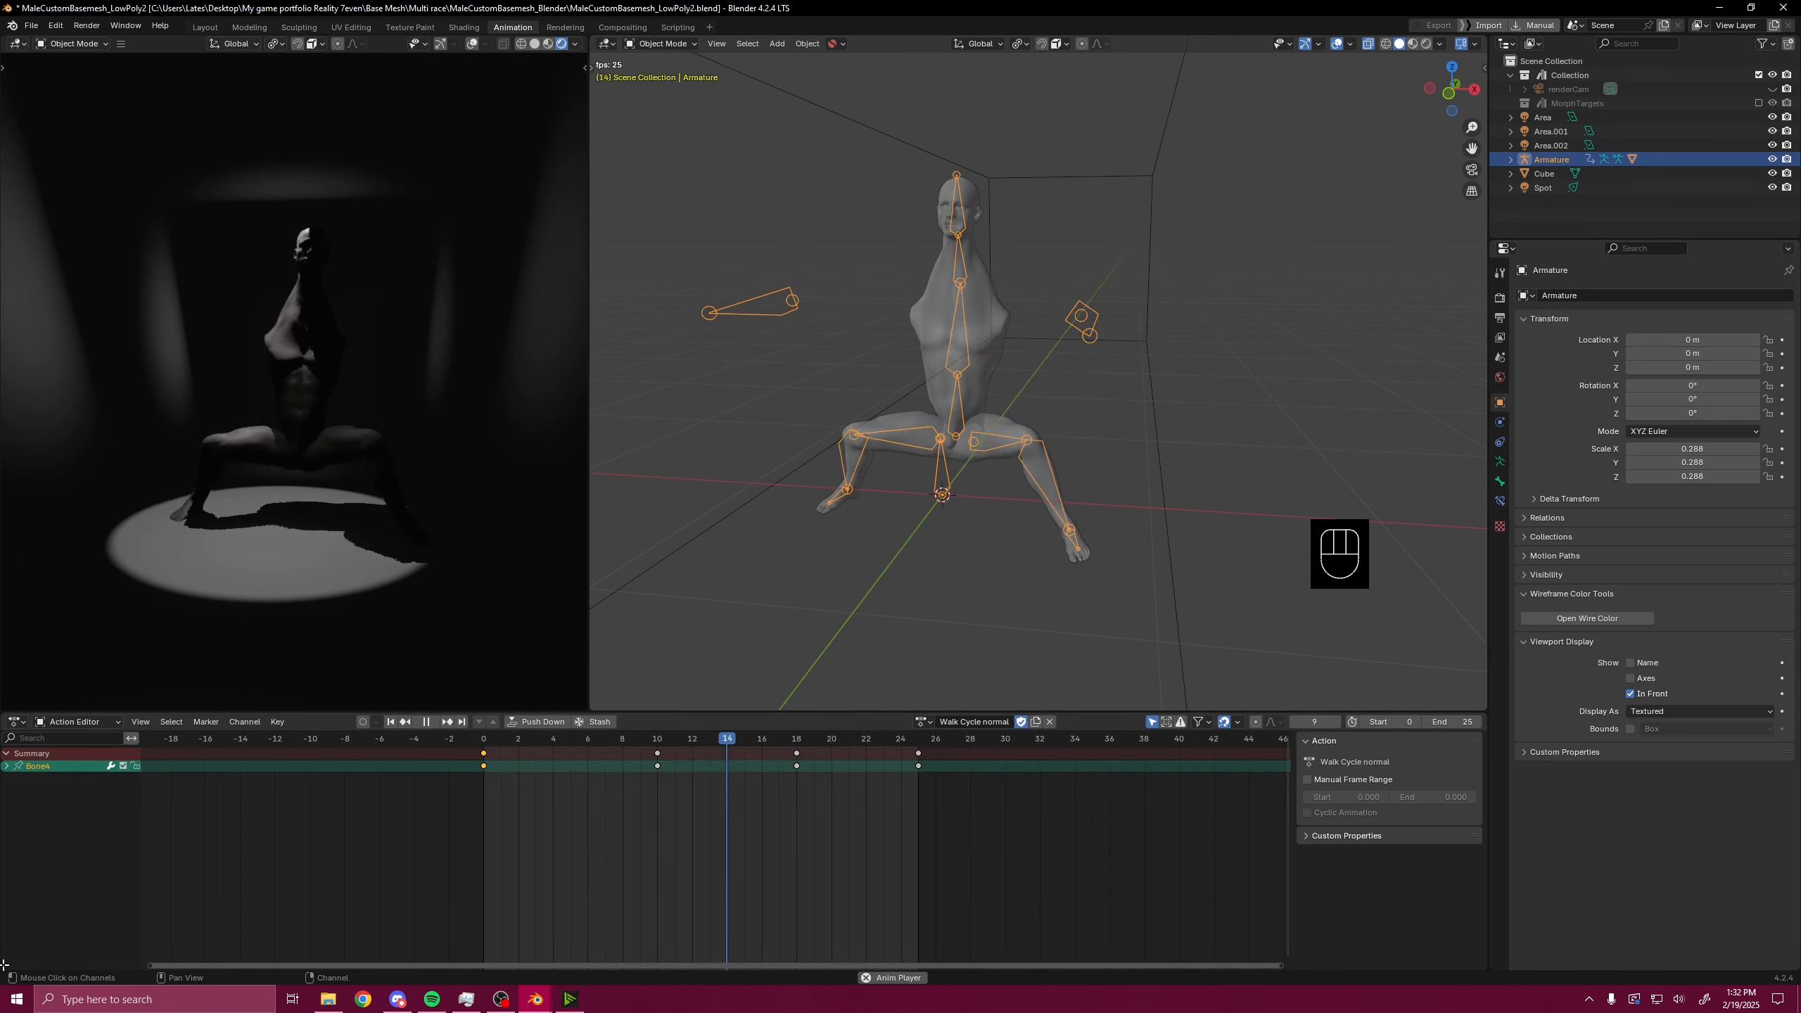
- Split off a second area below the Action Editor, make it a Nonlinear Animation editor, and enlarge the animation areas
{"action": "left_click_drag", "start_coordinate": [4, 965], "coordinate": [14, 822]}
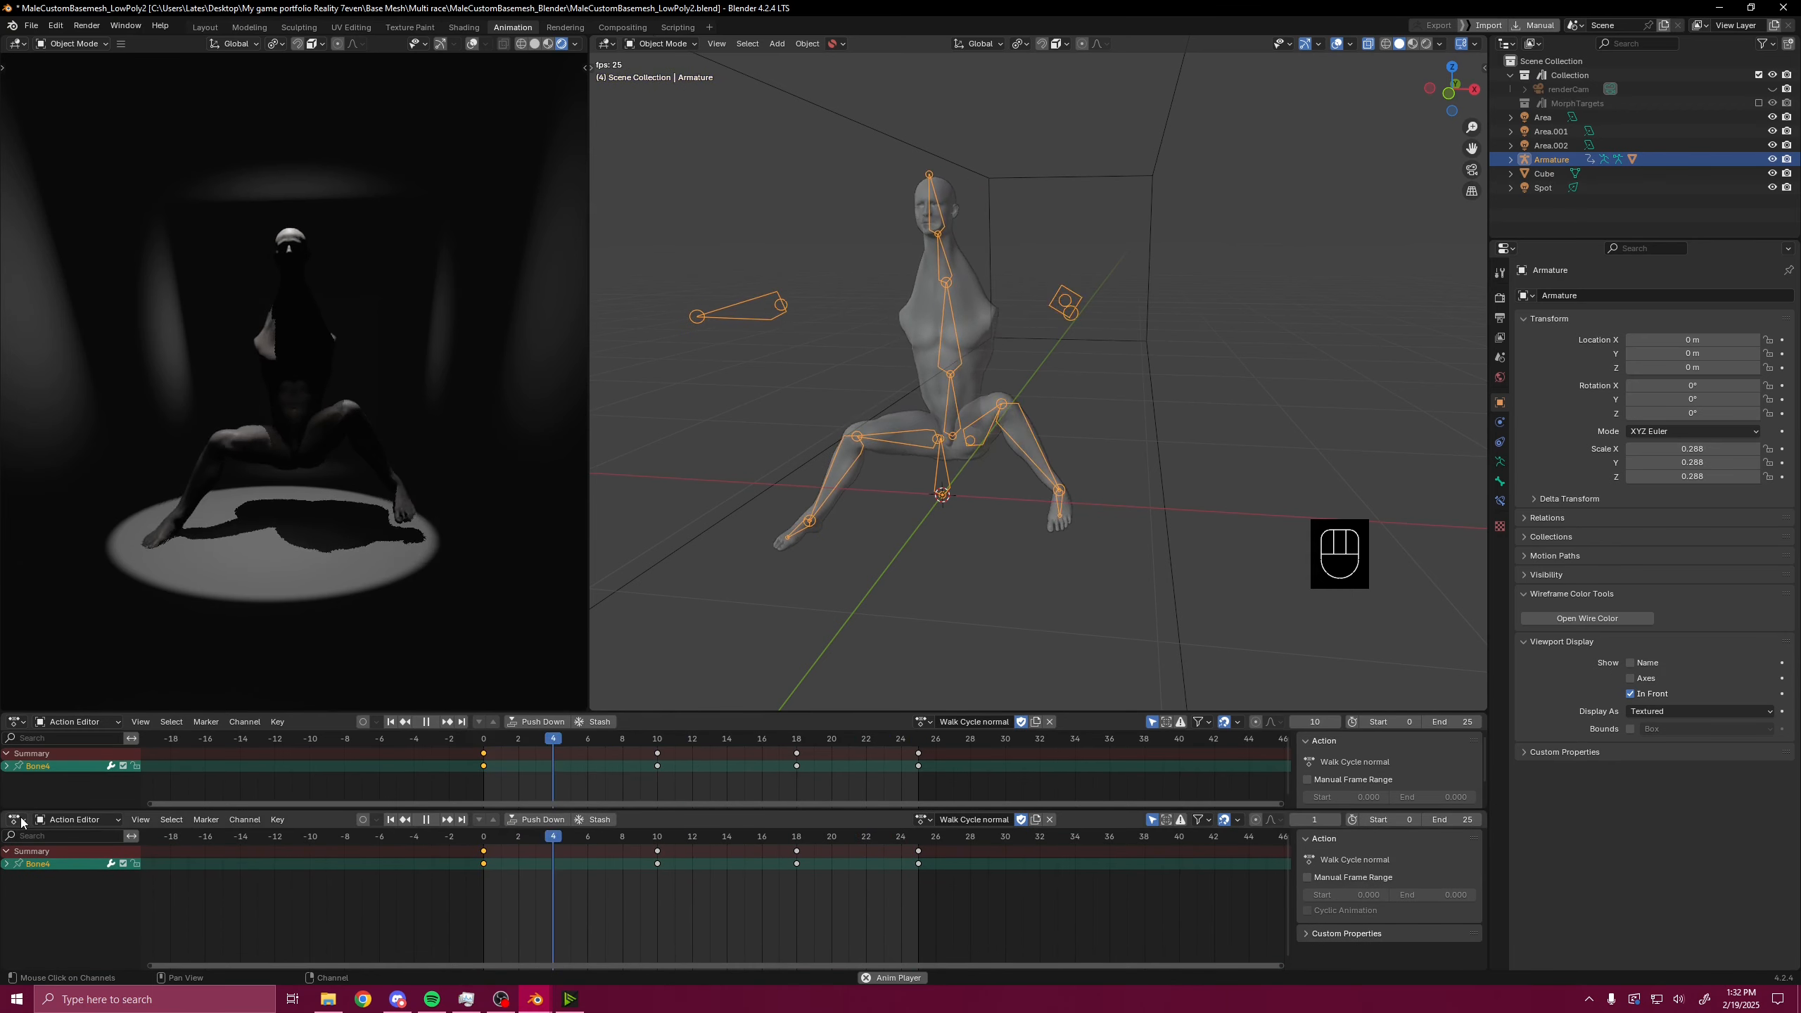
{"action": "left_click", "coordinate": [15, 820]}
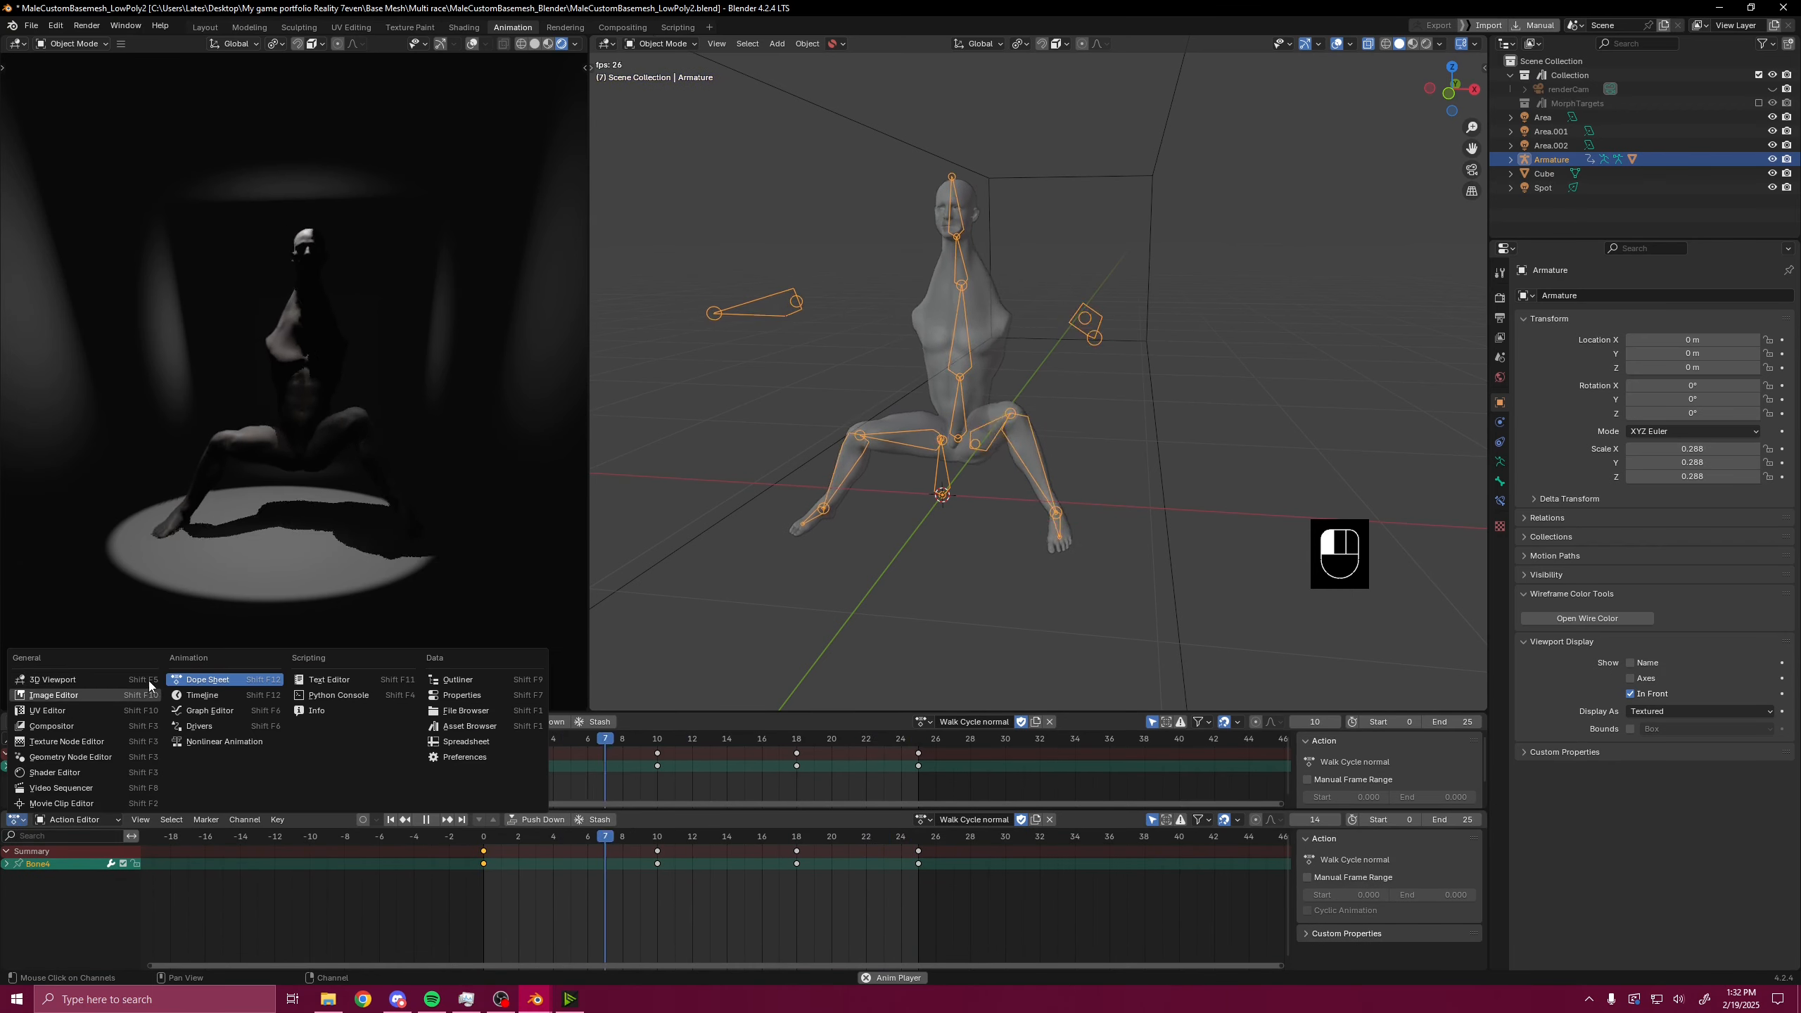
{"action": "left_click", "coordinate": [226, 740]}
{"action": "left_click_drag", "start_coordinate": [589, 712], "coordinate": [591, 631]}
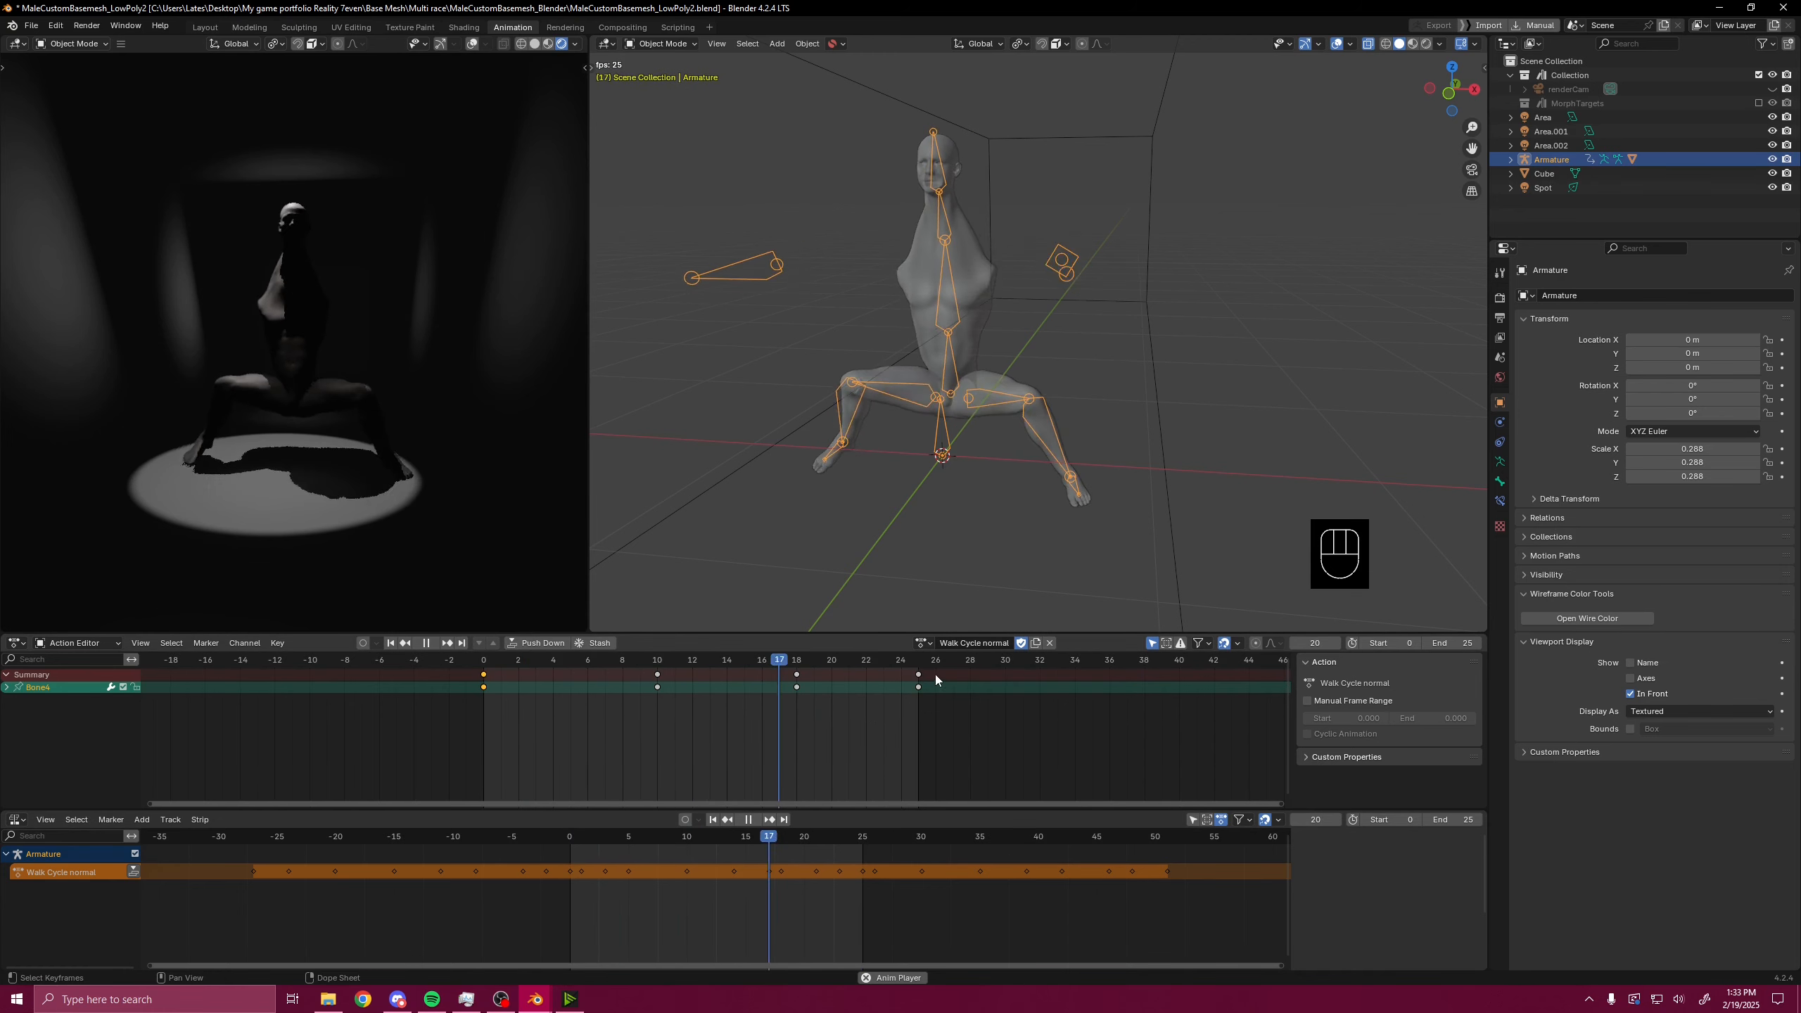
- Put the armature in Pose Mode and select all bones to list their keyframes in the Action Editor
{"action": "key", "text": "ctrl+Tab"}
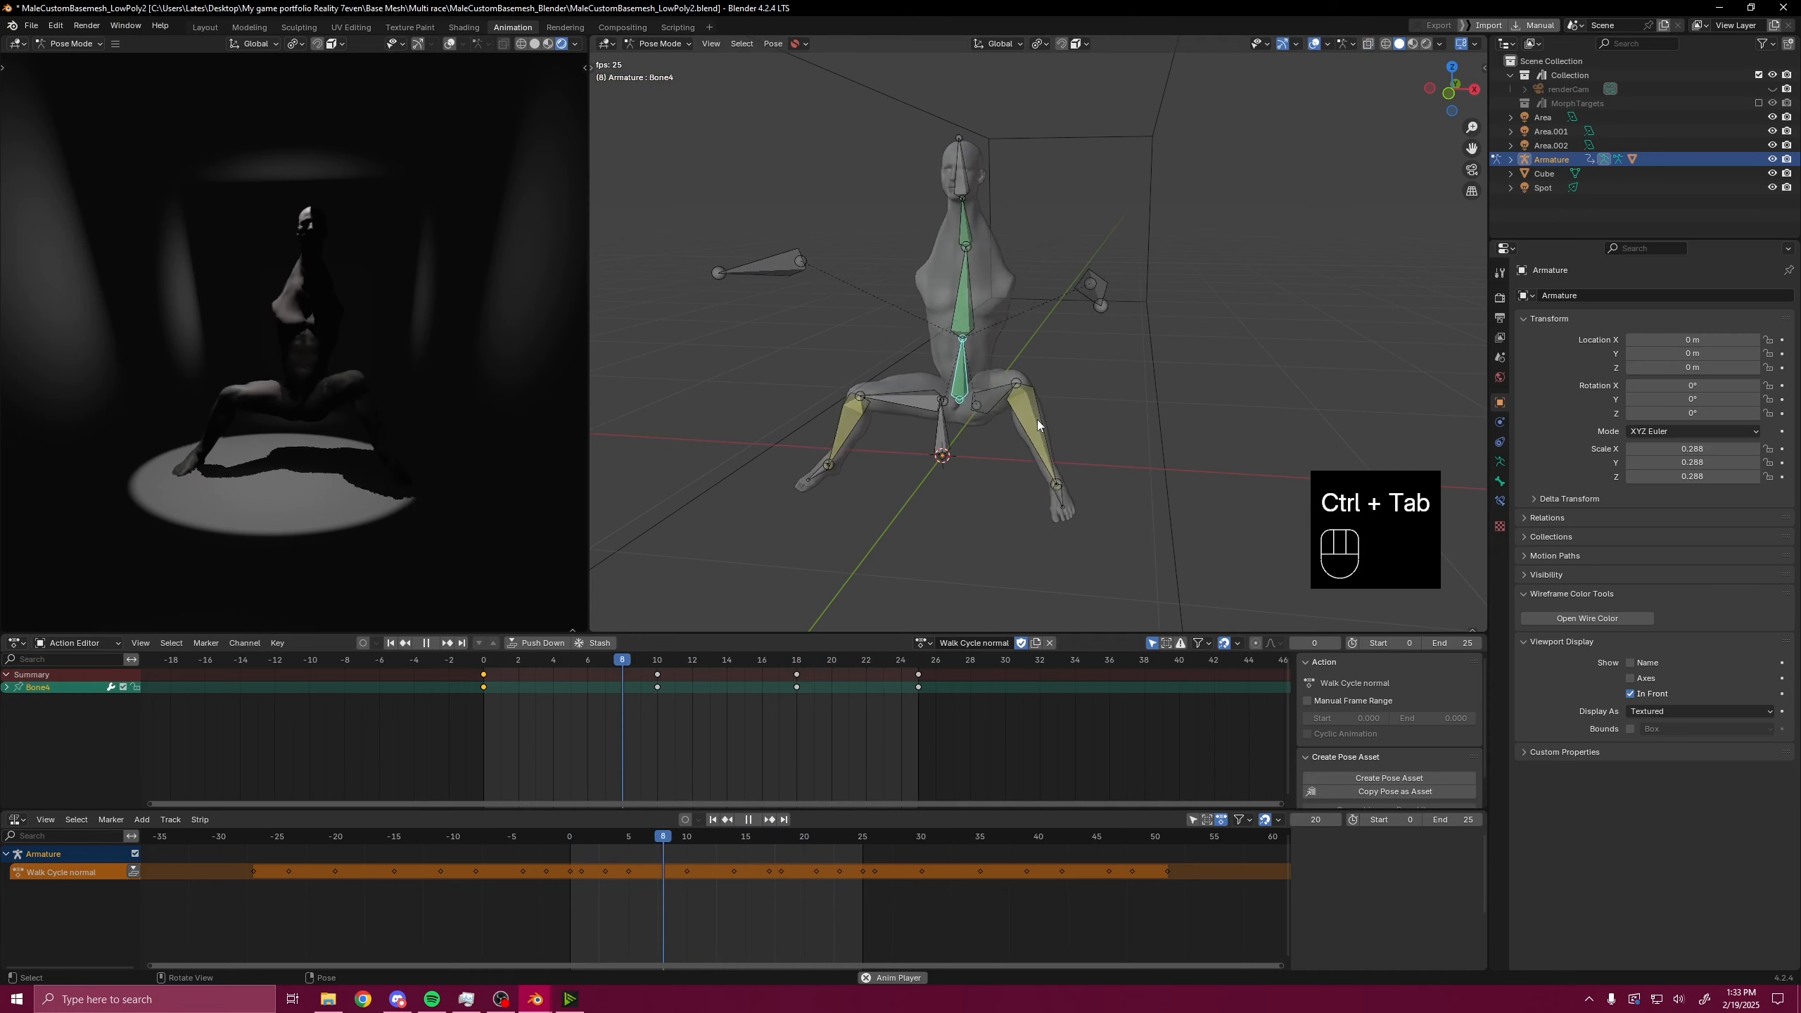
{"action": "key", "text": "a"}
{"action": "scroll", "coordinate": [971, 728], "scroll_direction": "down", "scroll_amount": 5}
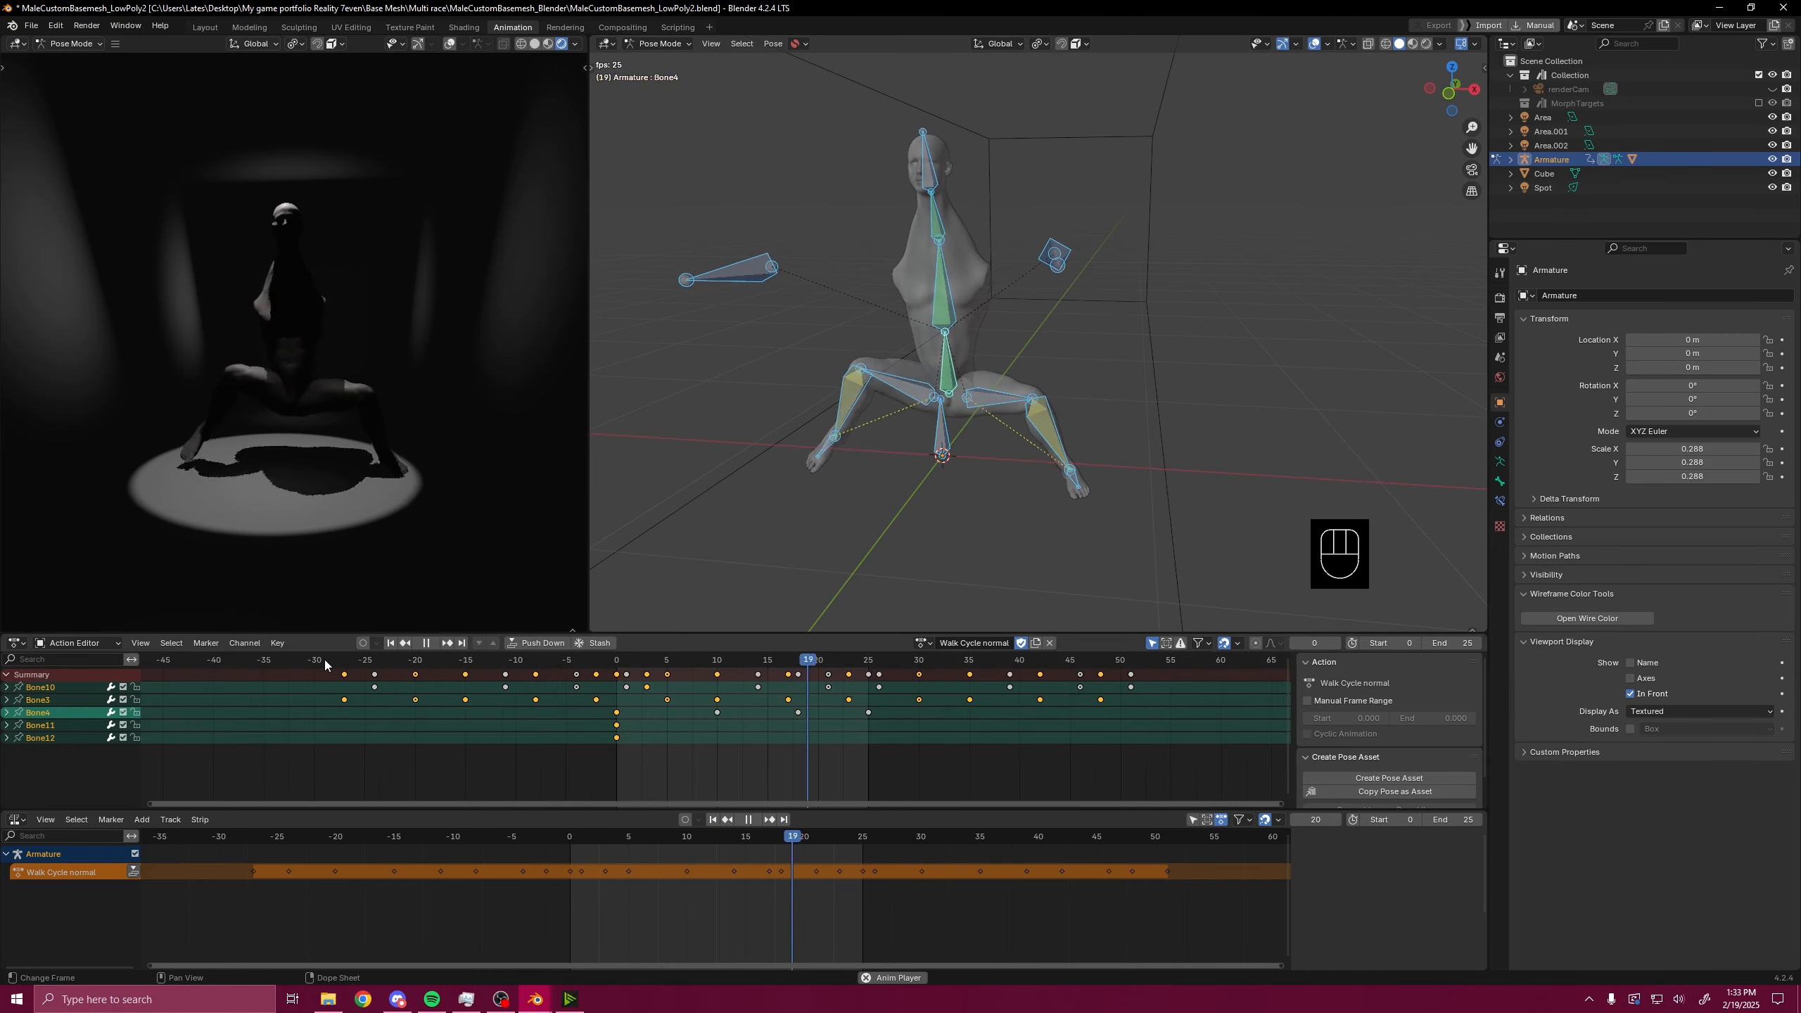
- Examine how far the walk cycle's keyframes extend before and after the playback range in the Action Editor
{"action": "scroll", "coordinate": [343, 685], "scroll_direction": "up", "scroll_amount": 7}
{"action": "middle_click_drag", "start_coordinate": [306, 699], "coordinate": [901, 753]}
{"action": "scroll", "coordinate": [728, 706], "scroll_direction": "up", "scroll_amount": 12}
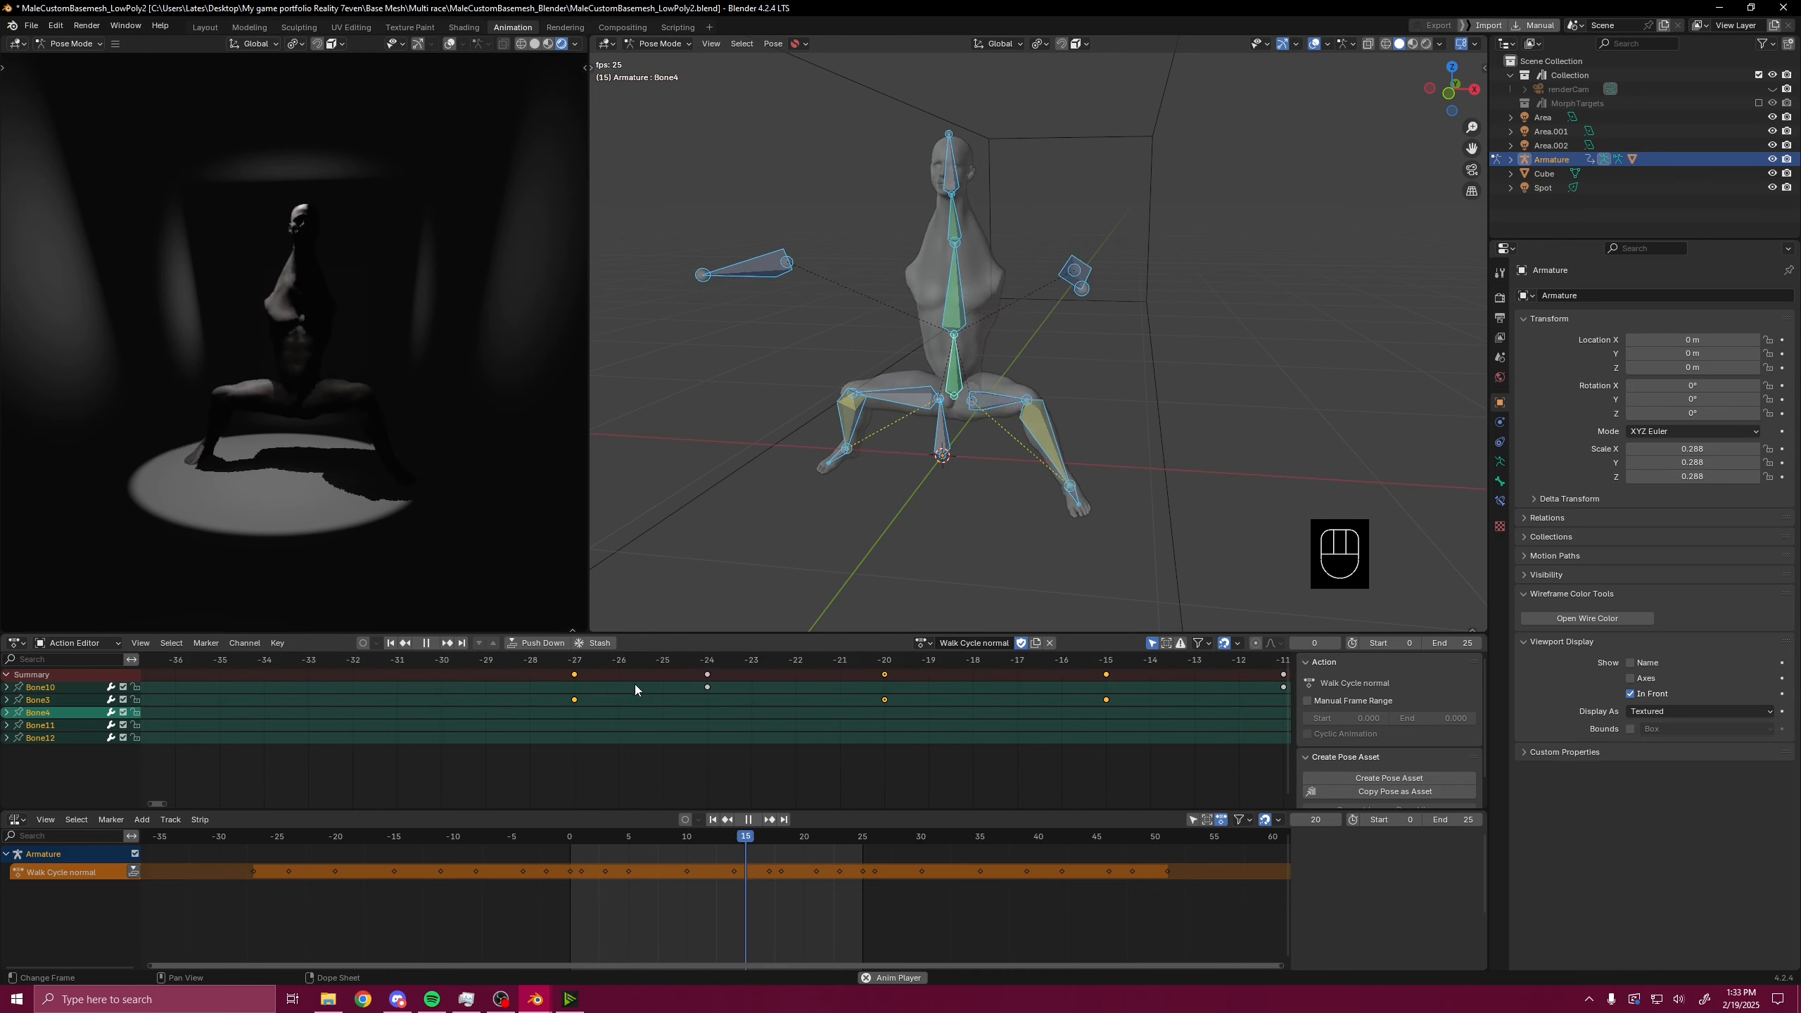
{"action": "scroll", "coordinate": [523, 707], "scroll_direction": "down", "scroll_amount": 20}
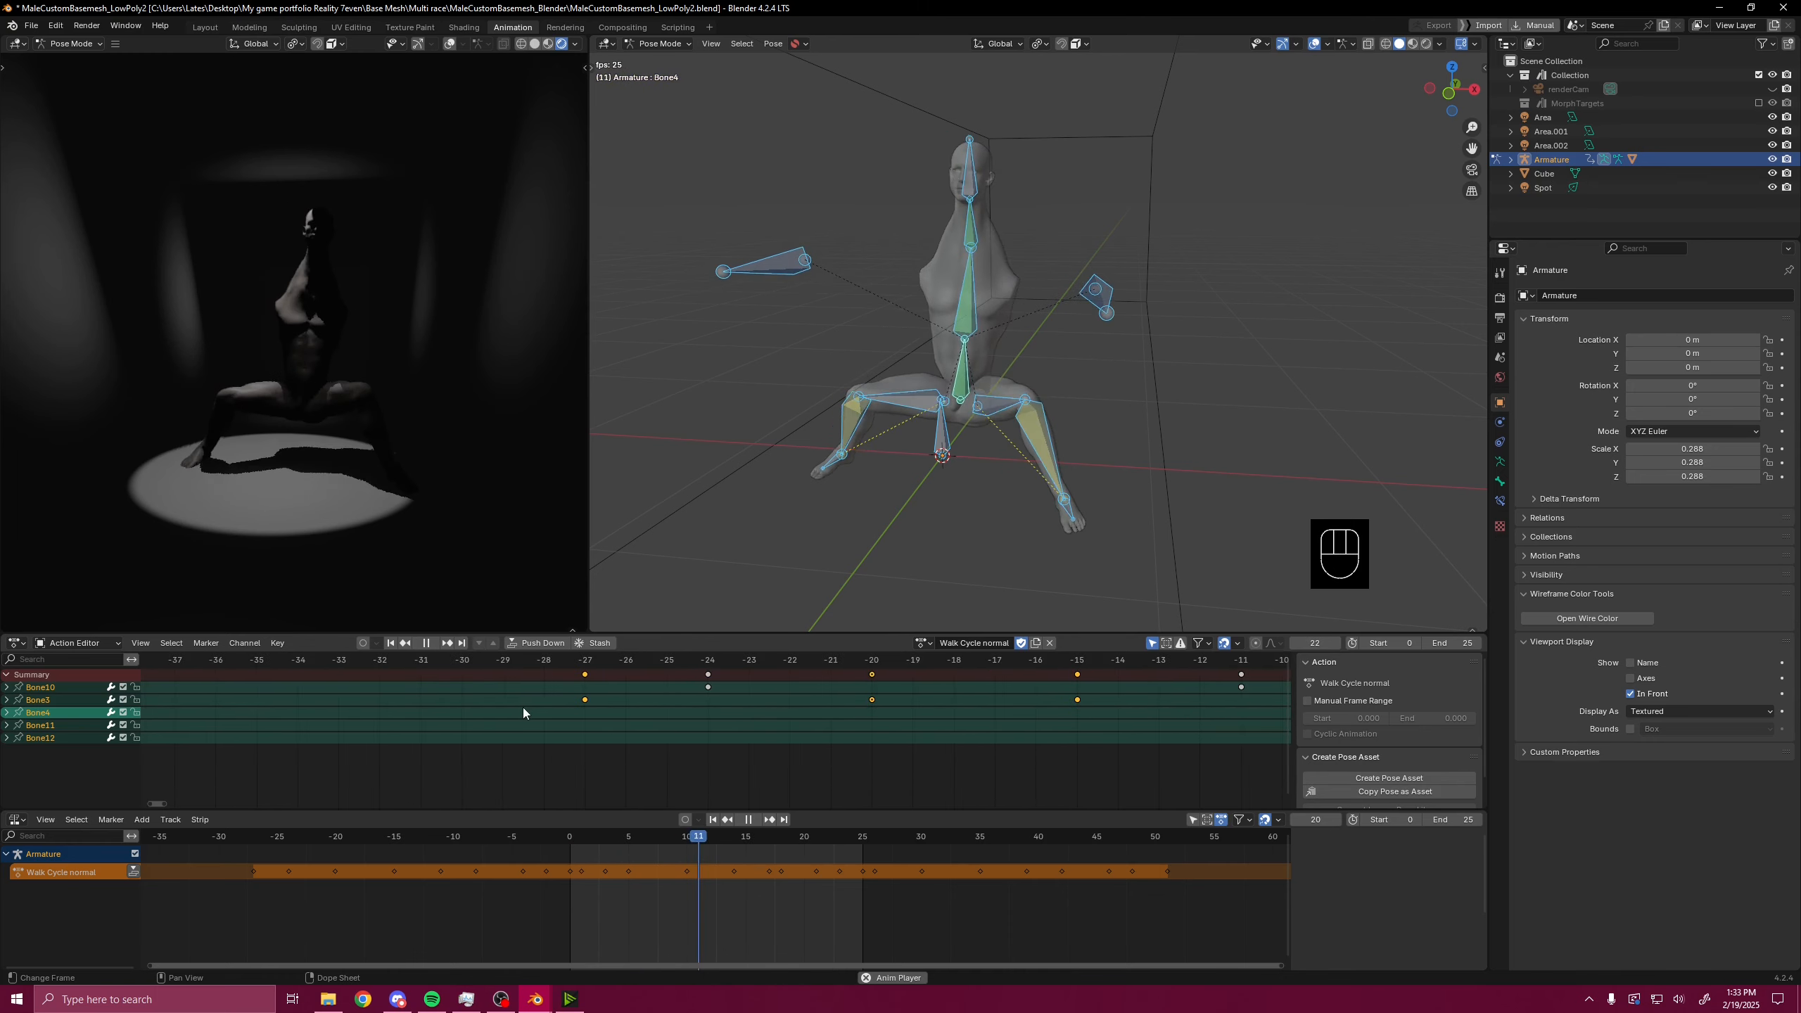
{"action": "middle_click_drag", "start_coordinate": [1081, 710], "coordinate": [331, 745]}
{"action": "middle_click_drag", "start_coordinate": [815, 749], "coordinate": [623, 748]}
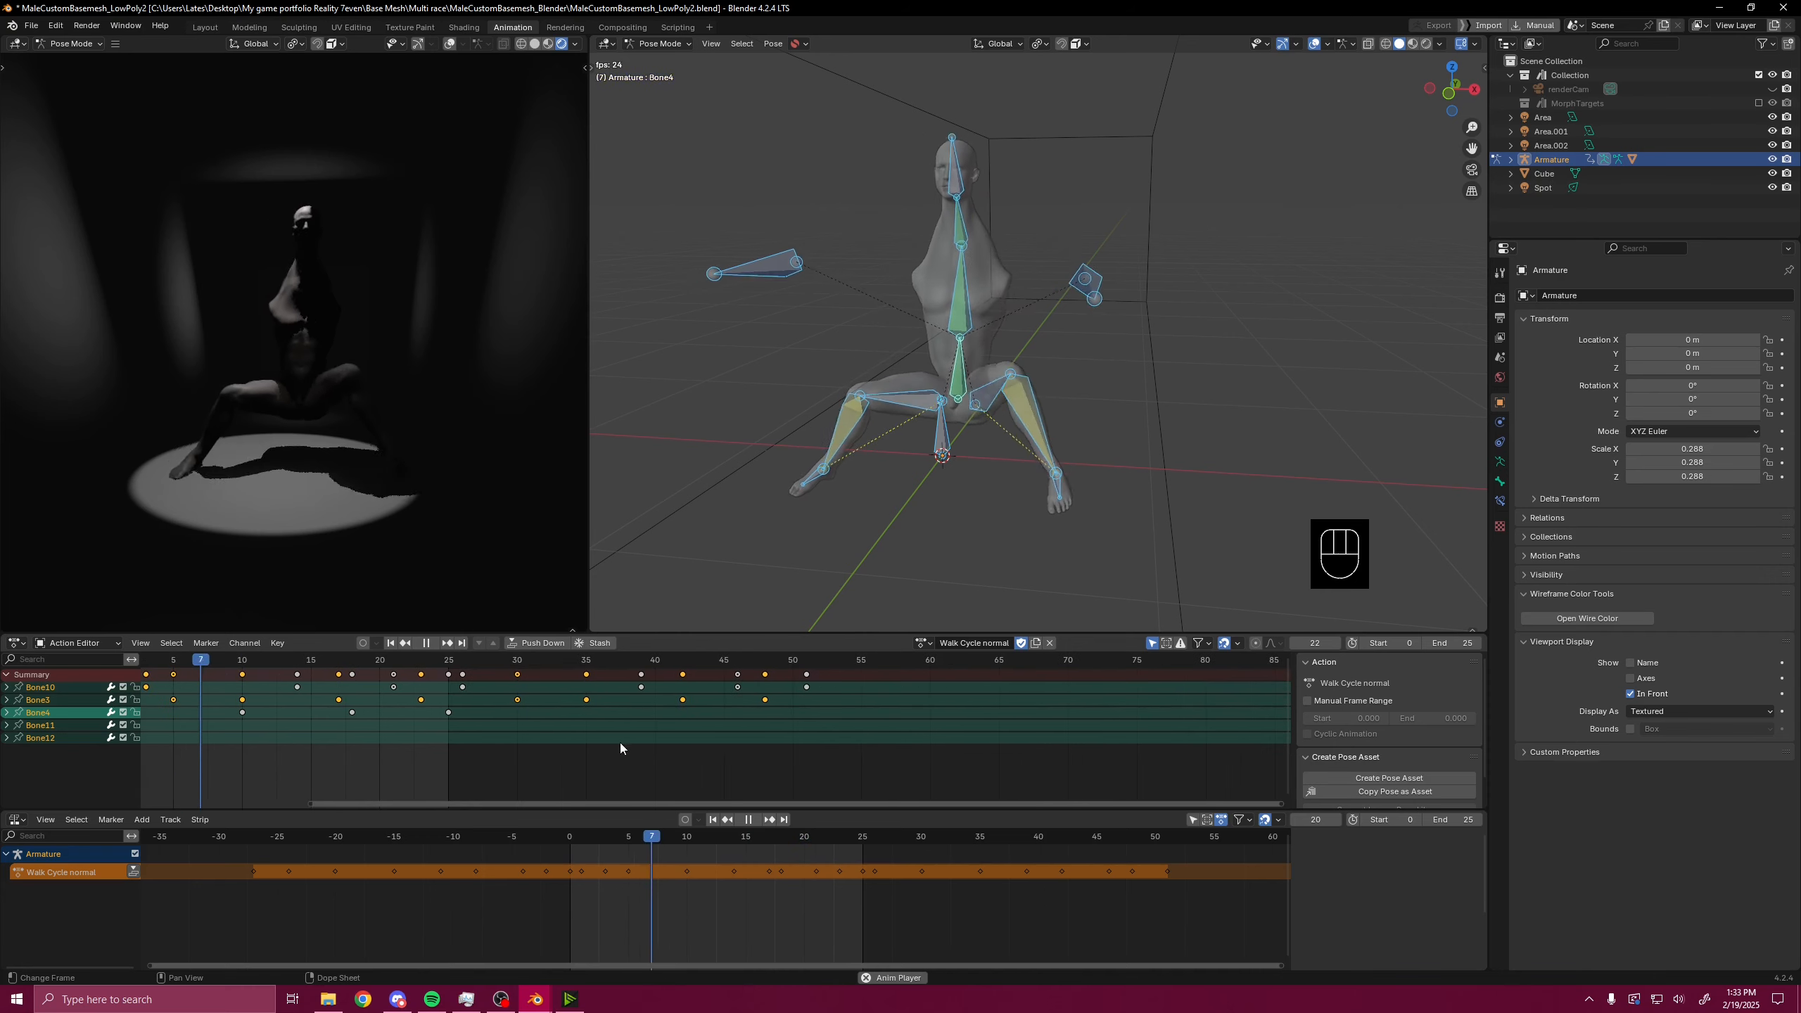
{"action": "scroll", "coordinate": [927, 681], "scroll_direction": "up", "scroll_amount": 13}
{"action": "middle_click_drag", "start_coordinate": [1014, 699], "coordinate": [850, 711]}
{"action": "scroll", "coordinate": [850, 711], "scroll_direction": "up", "scroll_amount": 5}
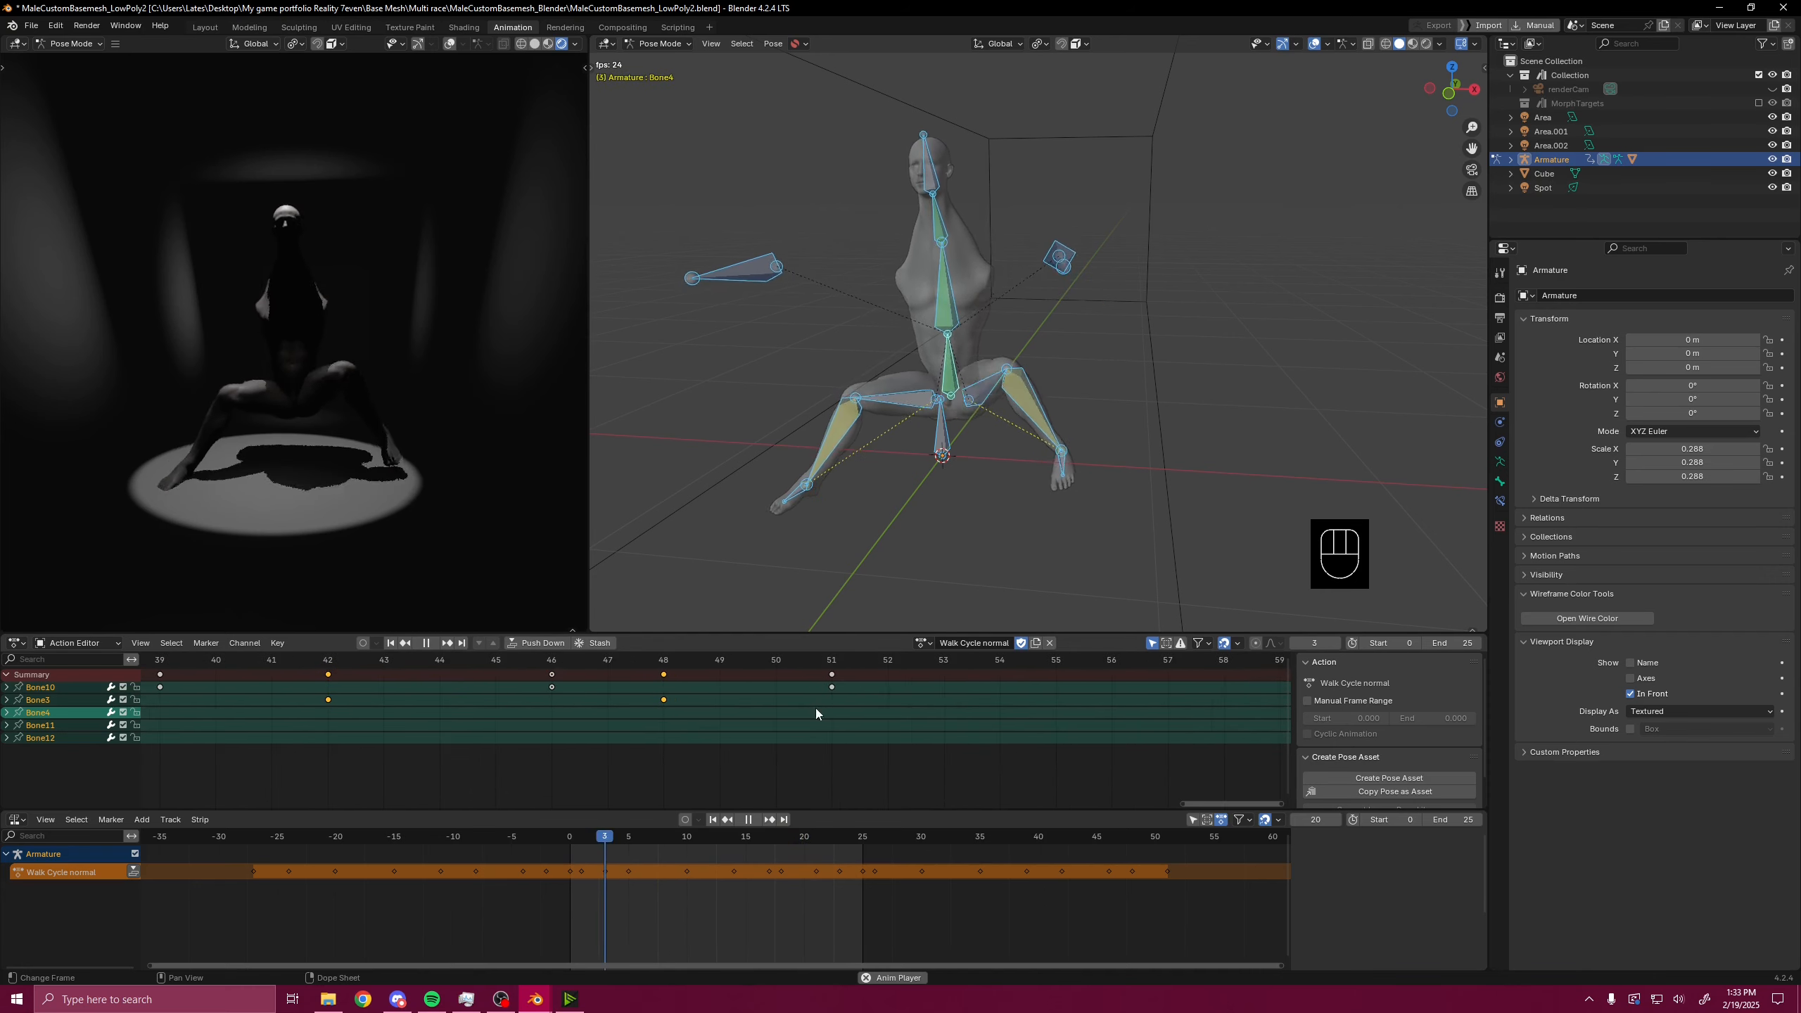
{"action": "scroll", "coordinate": [805, 681], "scroll_direction": "down", "scroll_amount": 11}
{"action": "scroll", "coordinate": [738, 706], "scroll_direction": "down", "scroll_amount": 7}
{"action": "middle_click_drag", "start_coordinate": [609, 716], "coordinate": [804, 703]}
{"action": "scroll", "coordinate": [848, 723], "scroll_direction": "down", "scroll_amount": 3}
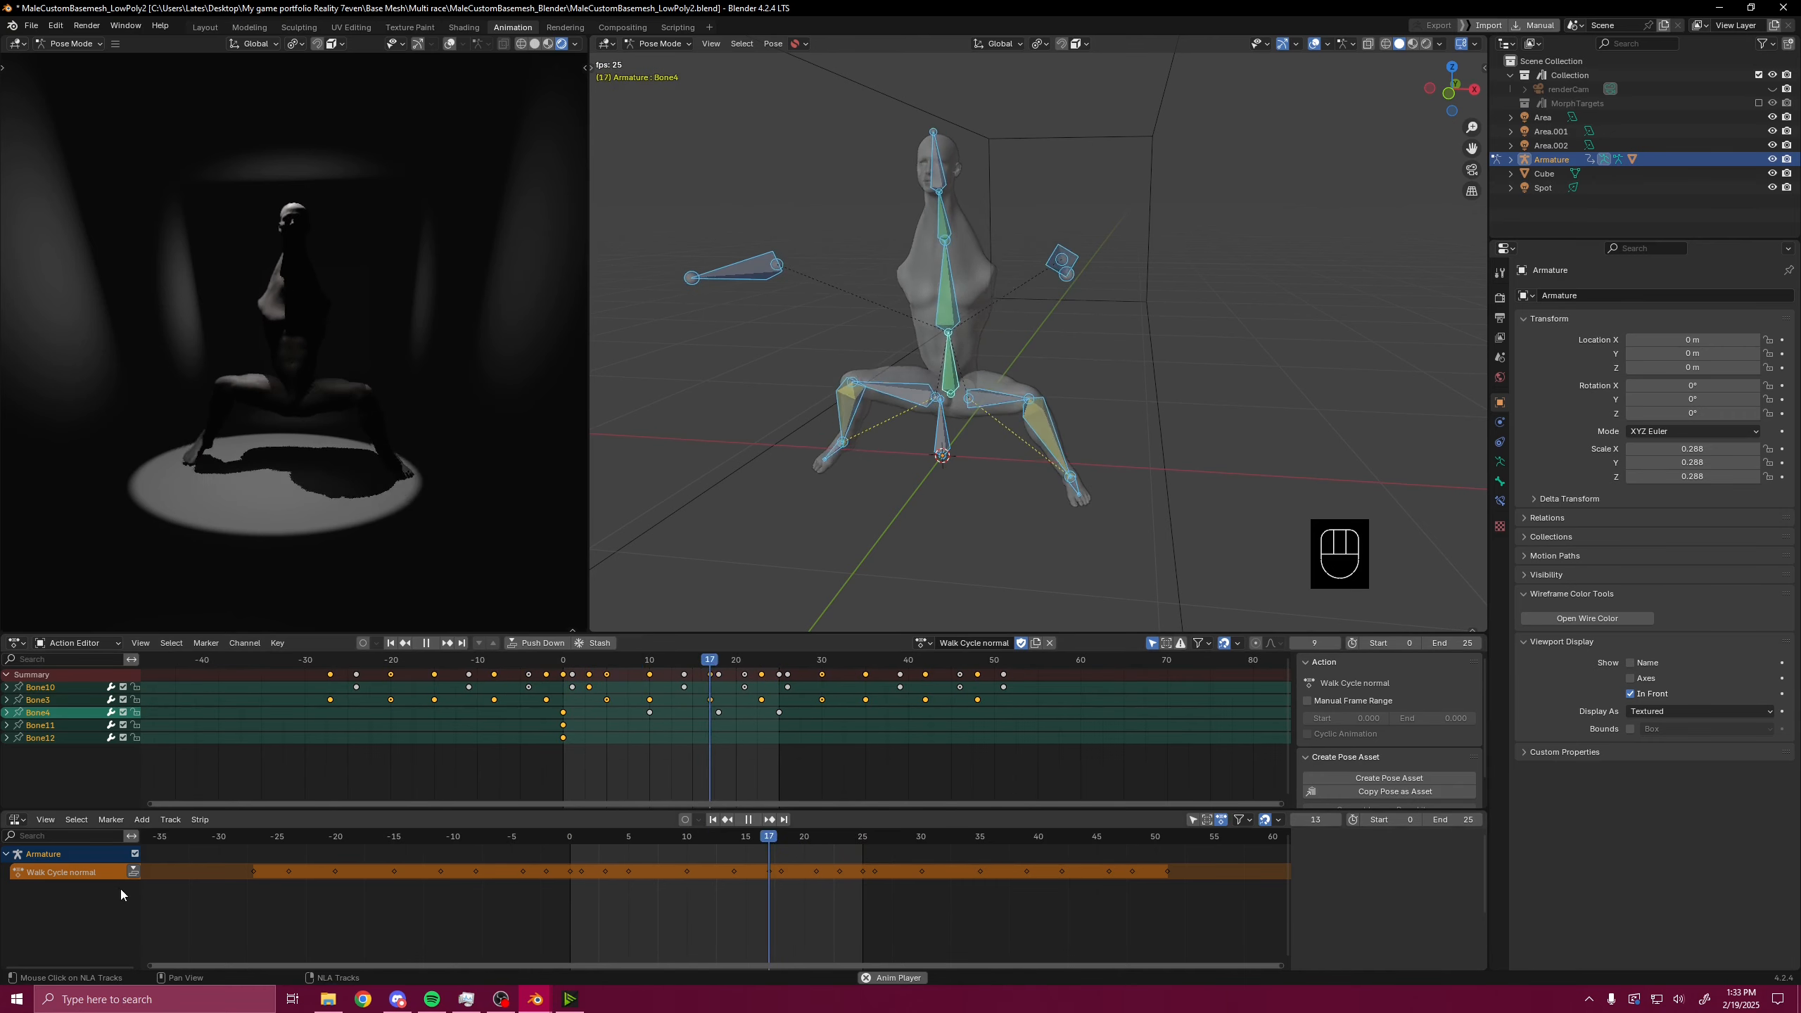
- Try pushing the Walk Cycle normal action down into an NLA strip without a manual frame range, and undo it
{"action": "left_click", "coordinate": [133, 874]}
{"action": "middle_click_drag", "start_coordinate": [326, 884], "coordinate": [431, 888]}
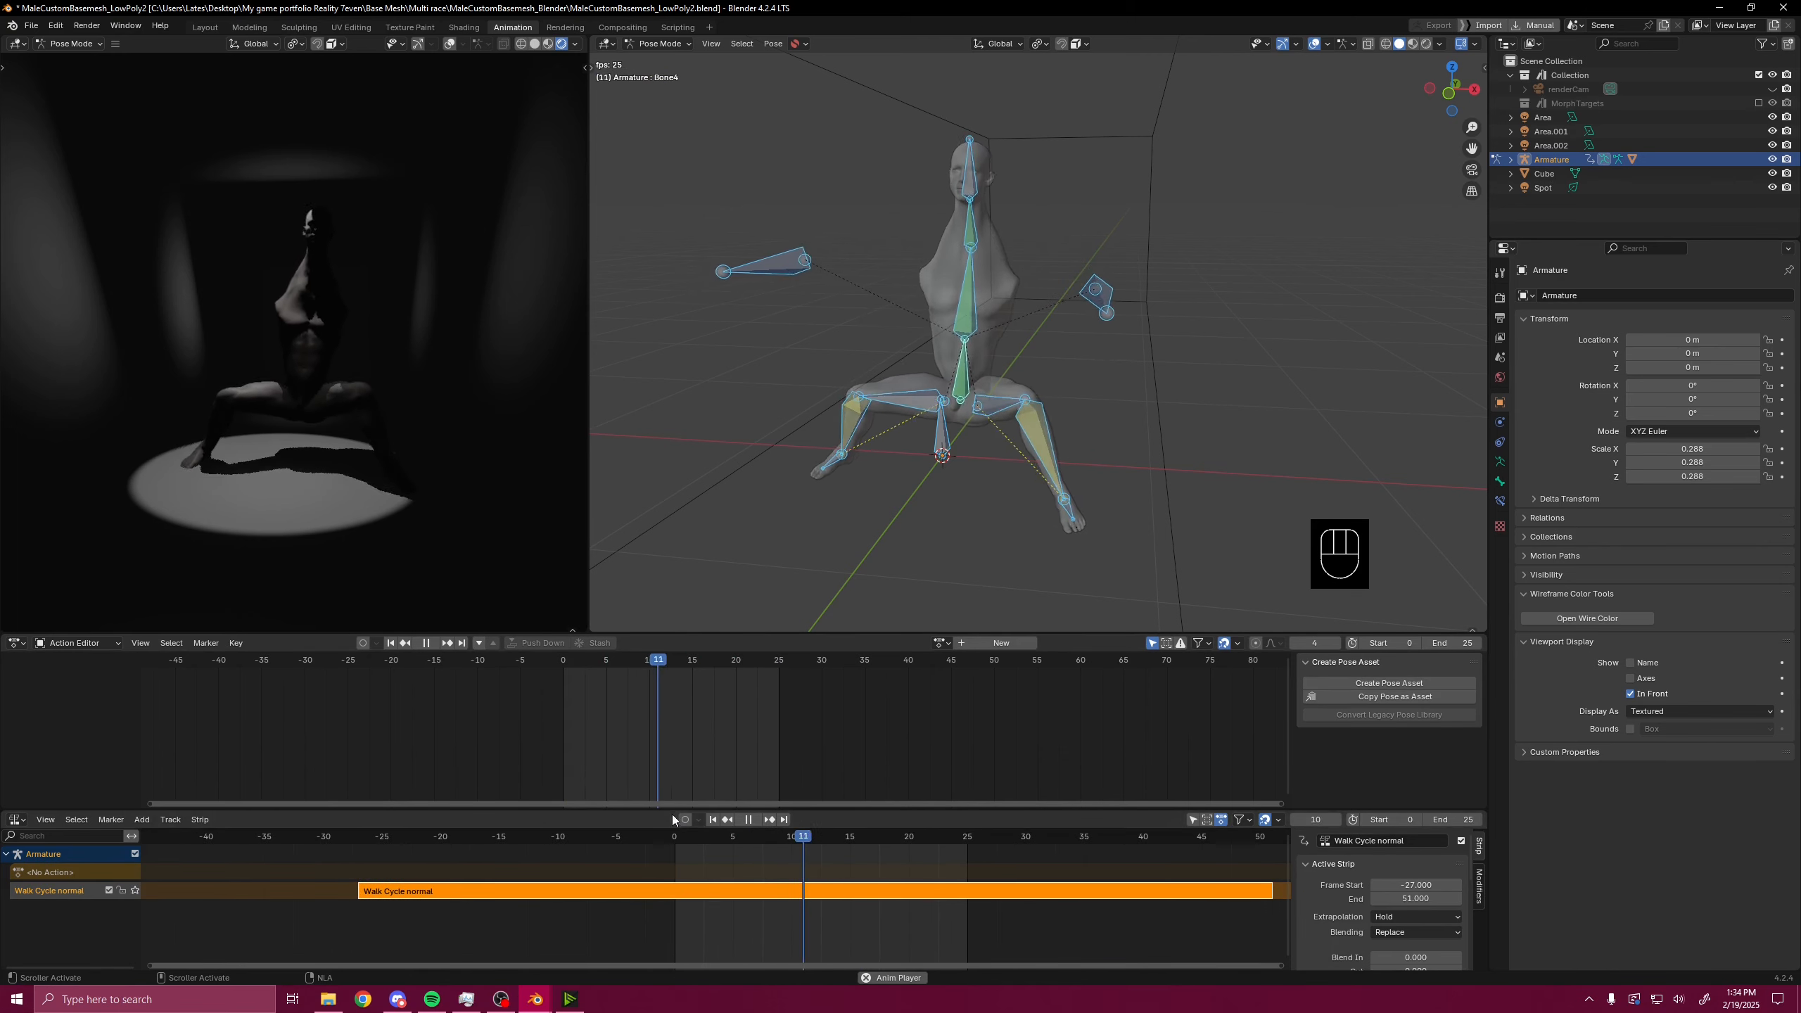
{"action": "middle_click_drag", "start_coordinate": [692, 842], "coordinate": [543, 862]}
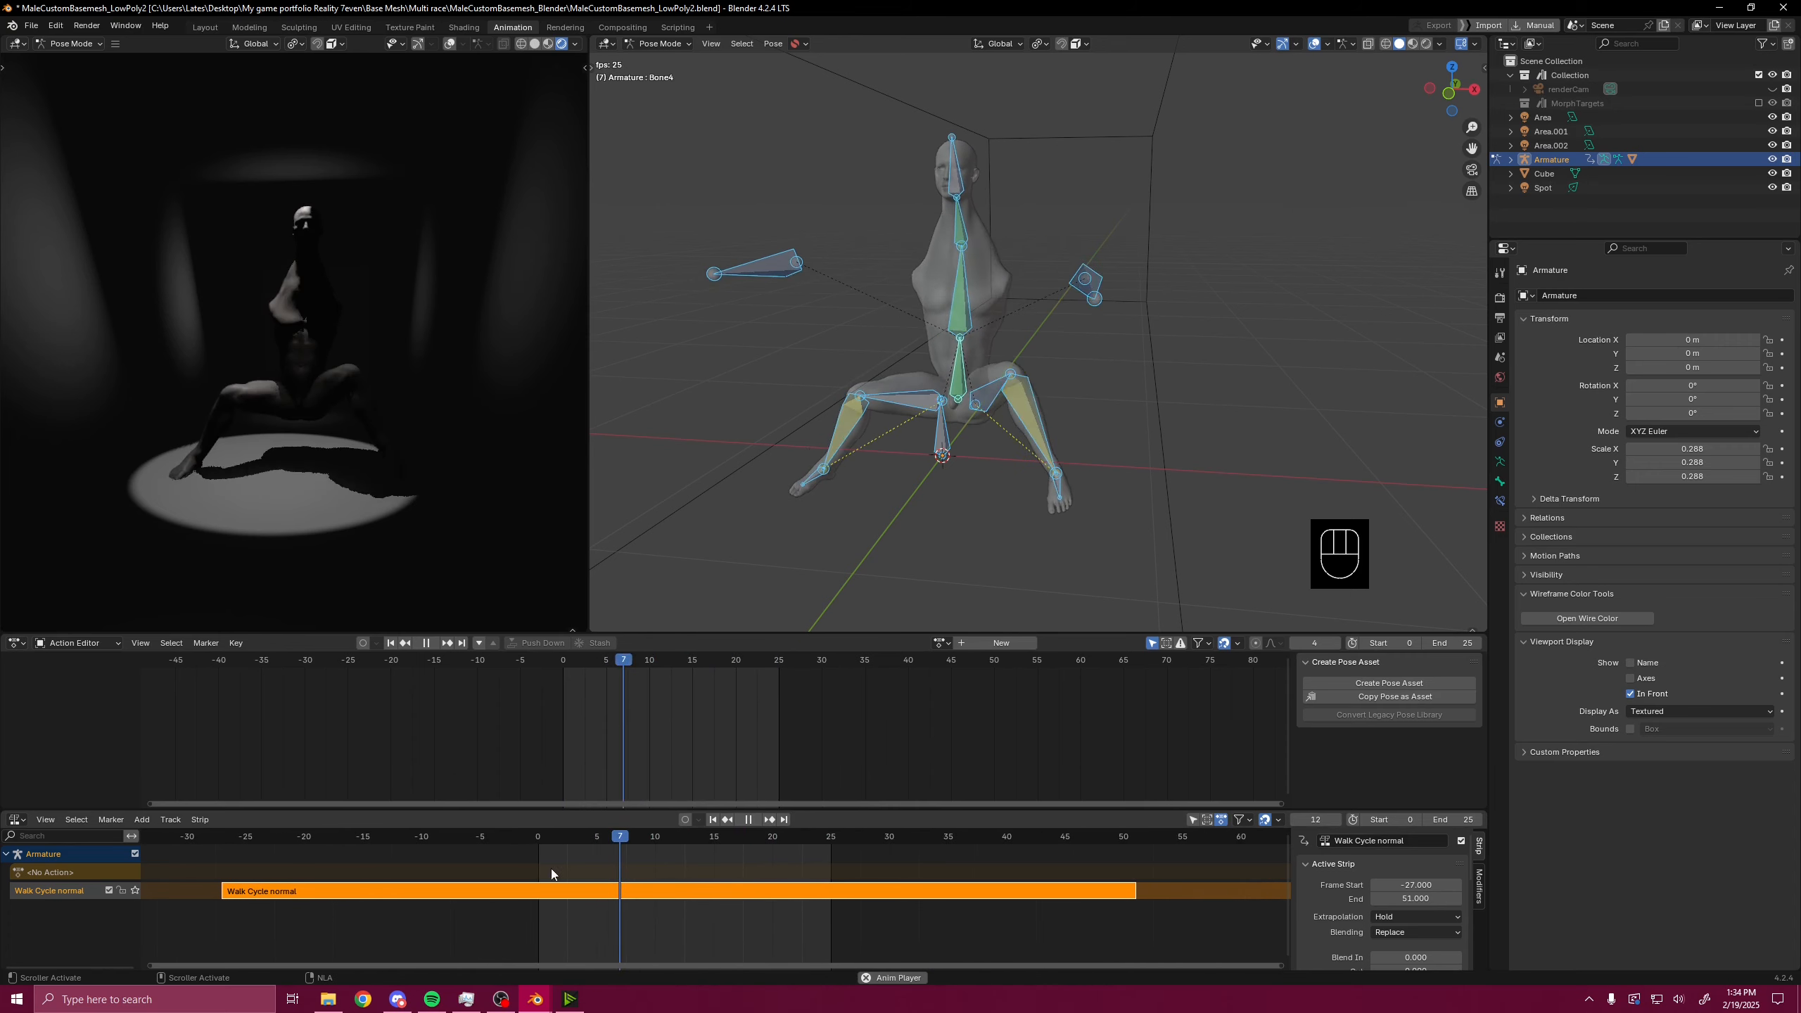
{"action": "key", "text": "ctrl+z"}
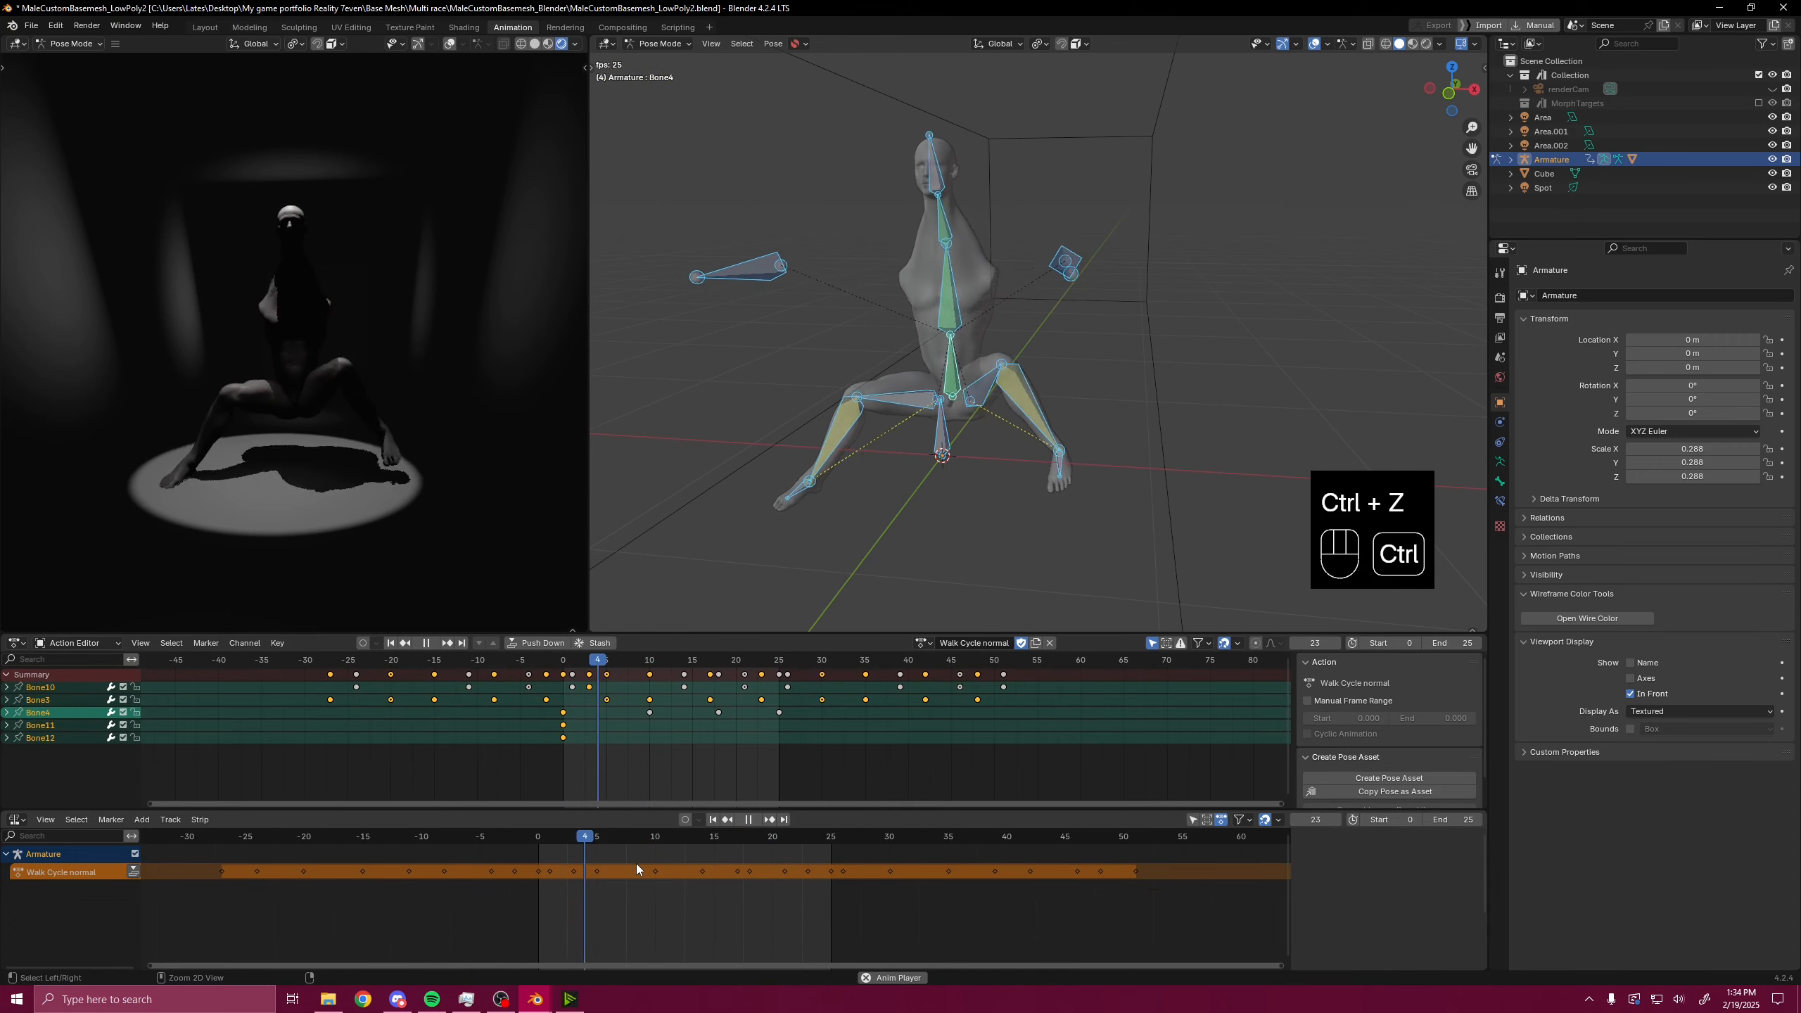
- Enable the manual frame range for the Walk Cycle normal action and set it from frame 0 to 25
{"action": "left_click", "coordinate": [1312, 704]}
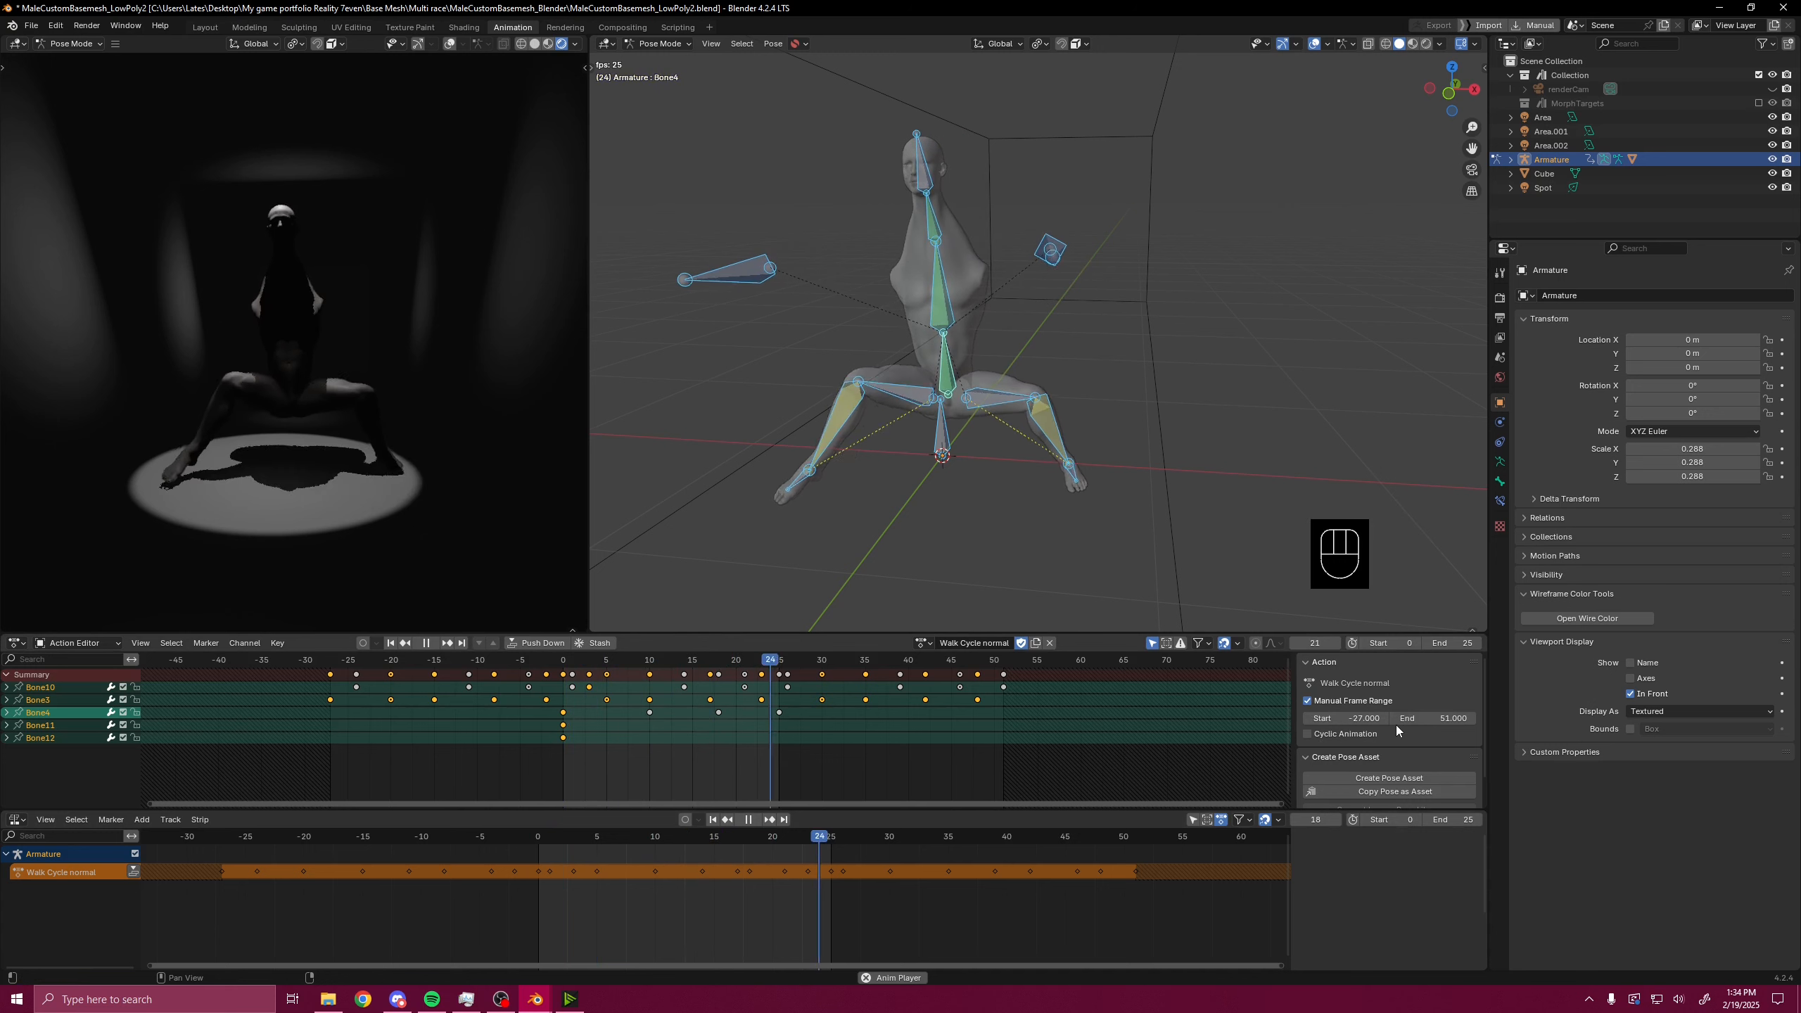
{"action": "left_click", "coordinate": [1351, 718]}
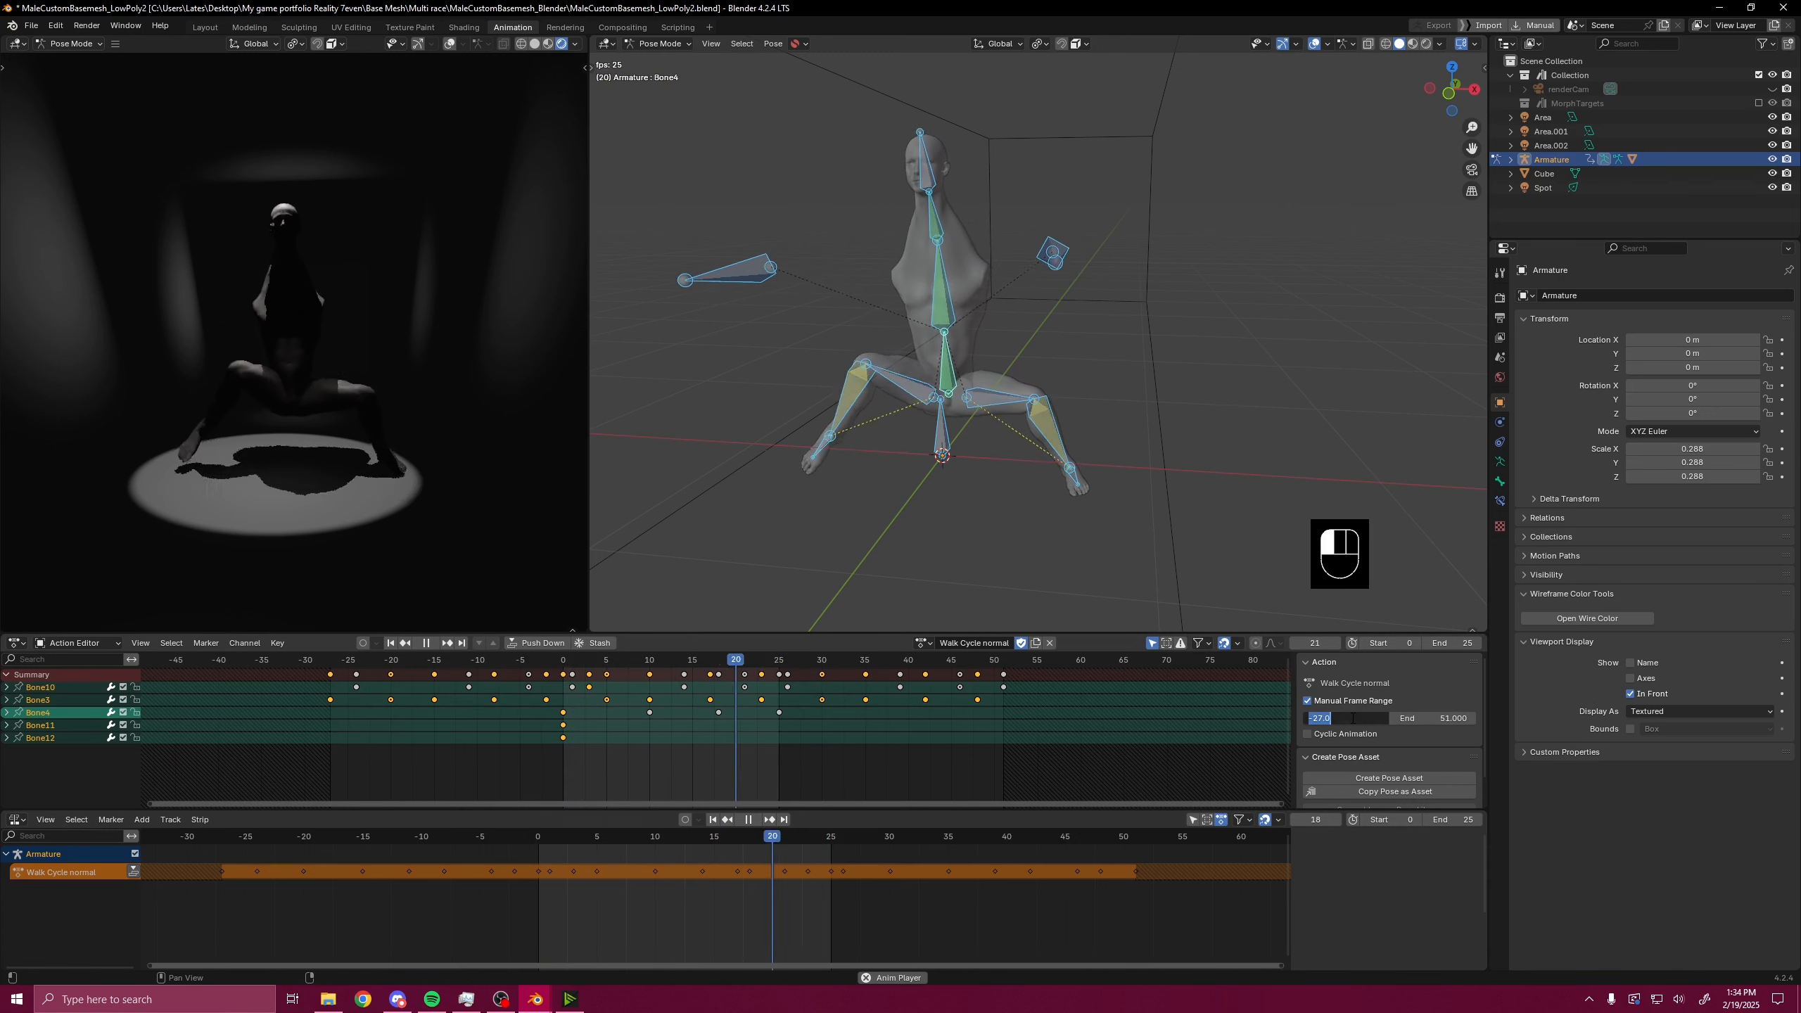
{"action": "key", "text": "Tab"}
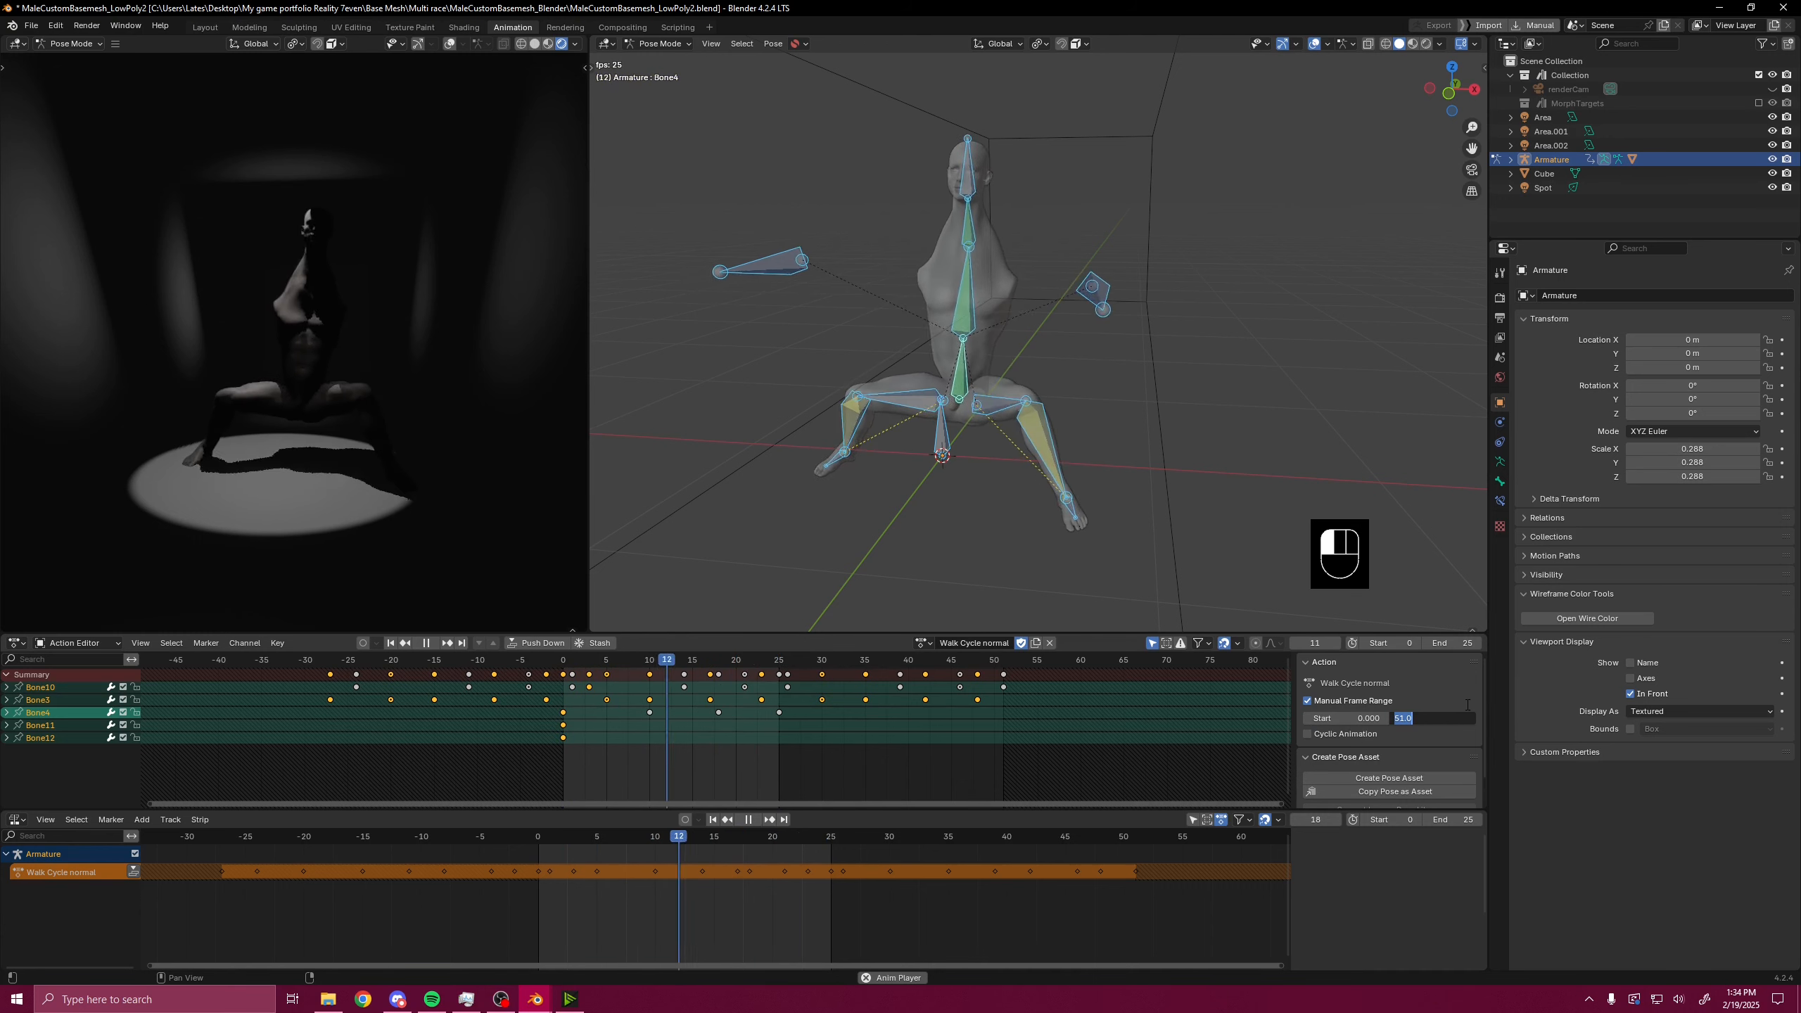
{"action": "type", "text": "5"}
{"action": "key", "text": "Return"}
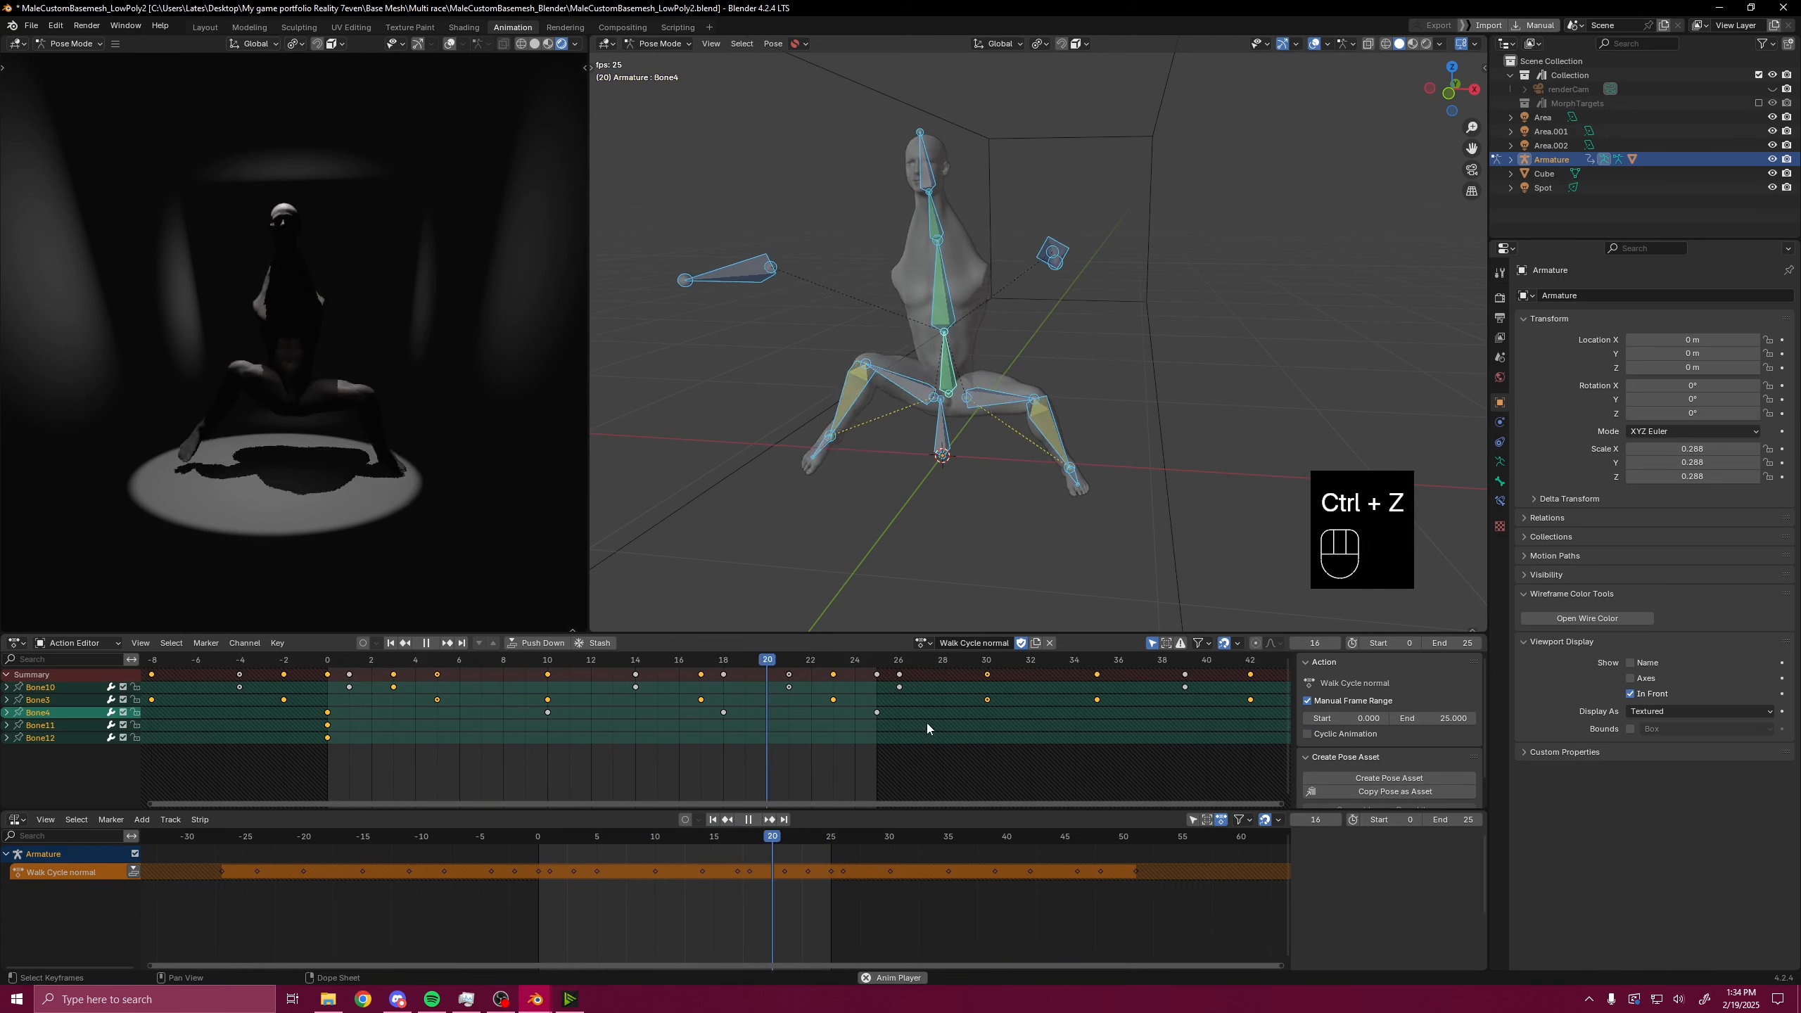
- Set the scene's playback end frame to 27, checking the keyframes around the end of the cycle
{"action": "scroll", "coordinate": [926, 724], "scroll_direction": "up", "scroll_amount": 6}
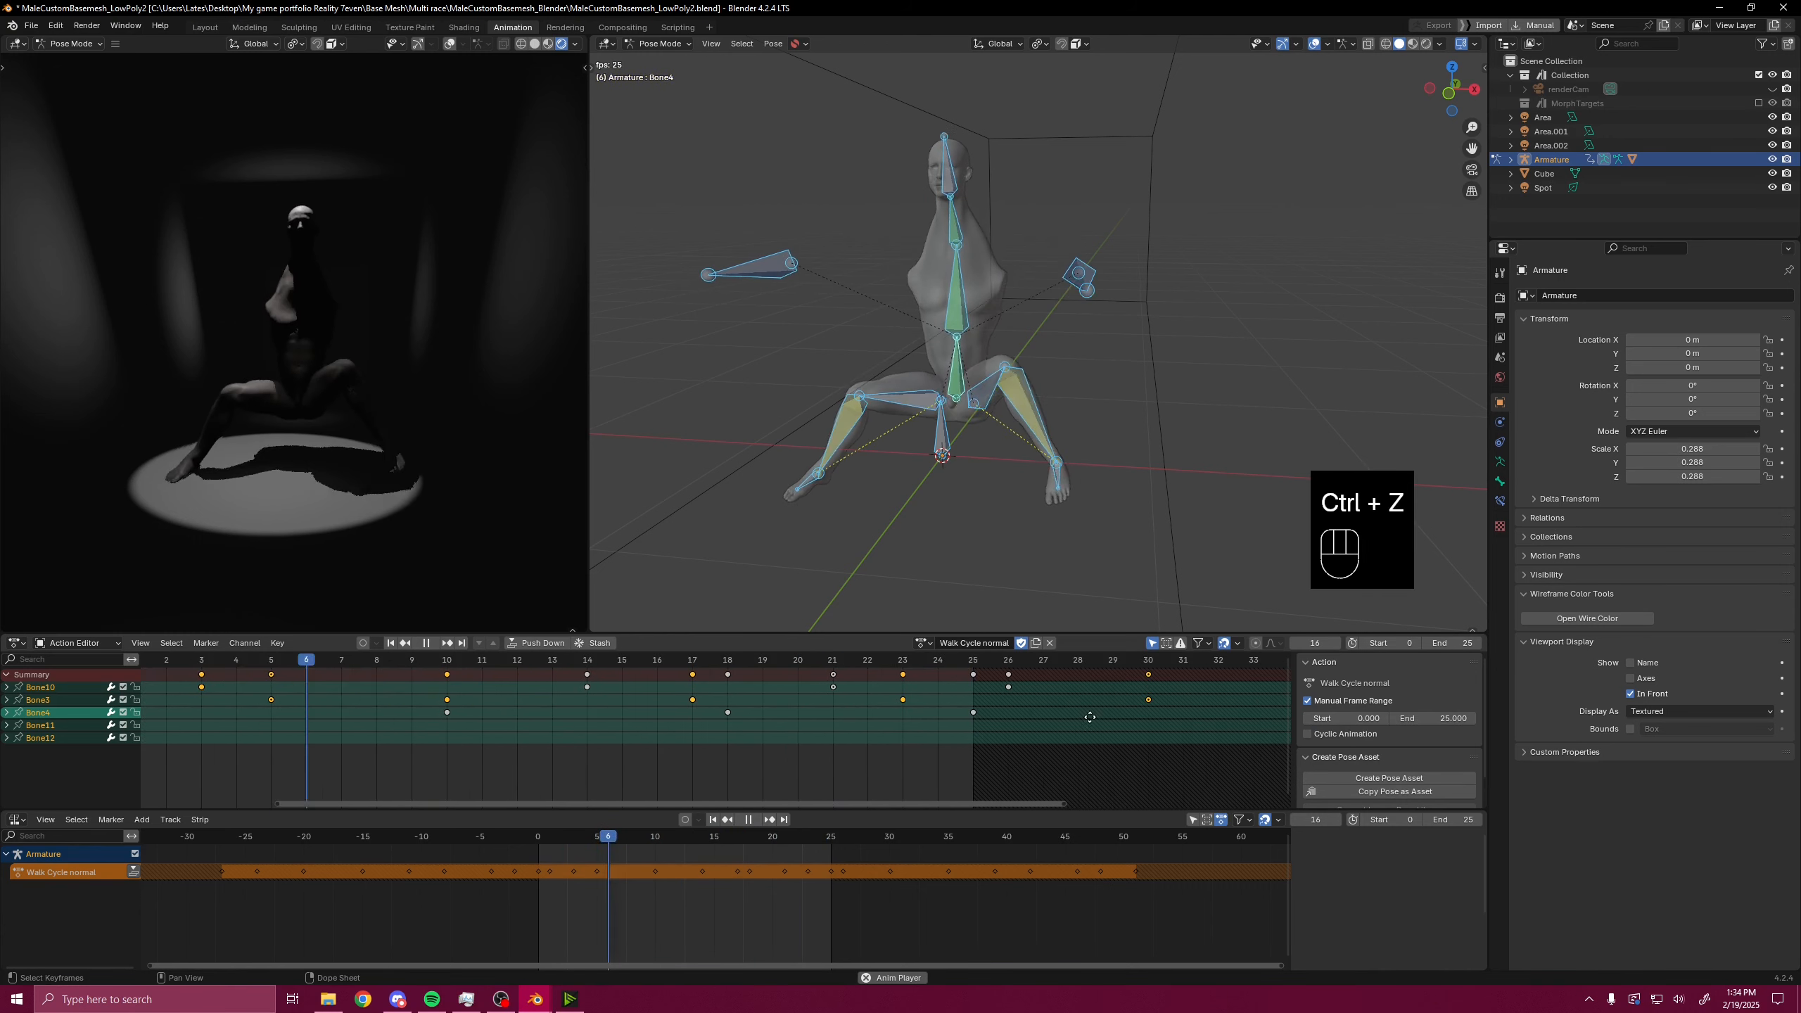
{"action": "middle_click_drag", "start_coordinate": [1090, 720], "coordinate": [889, 721]}
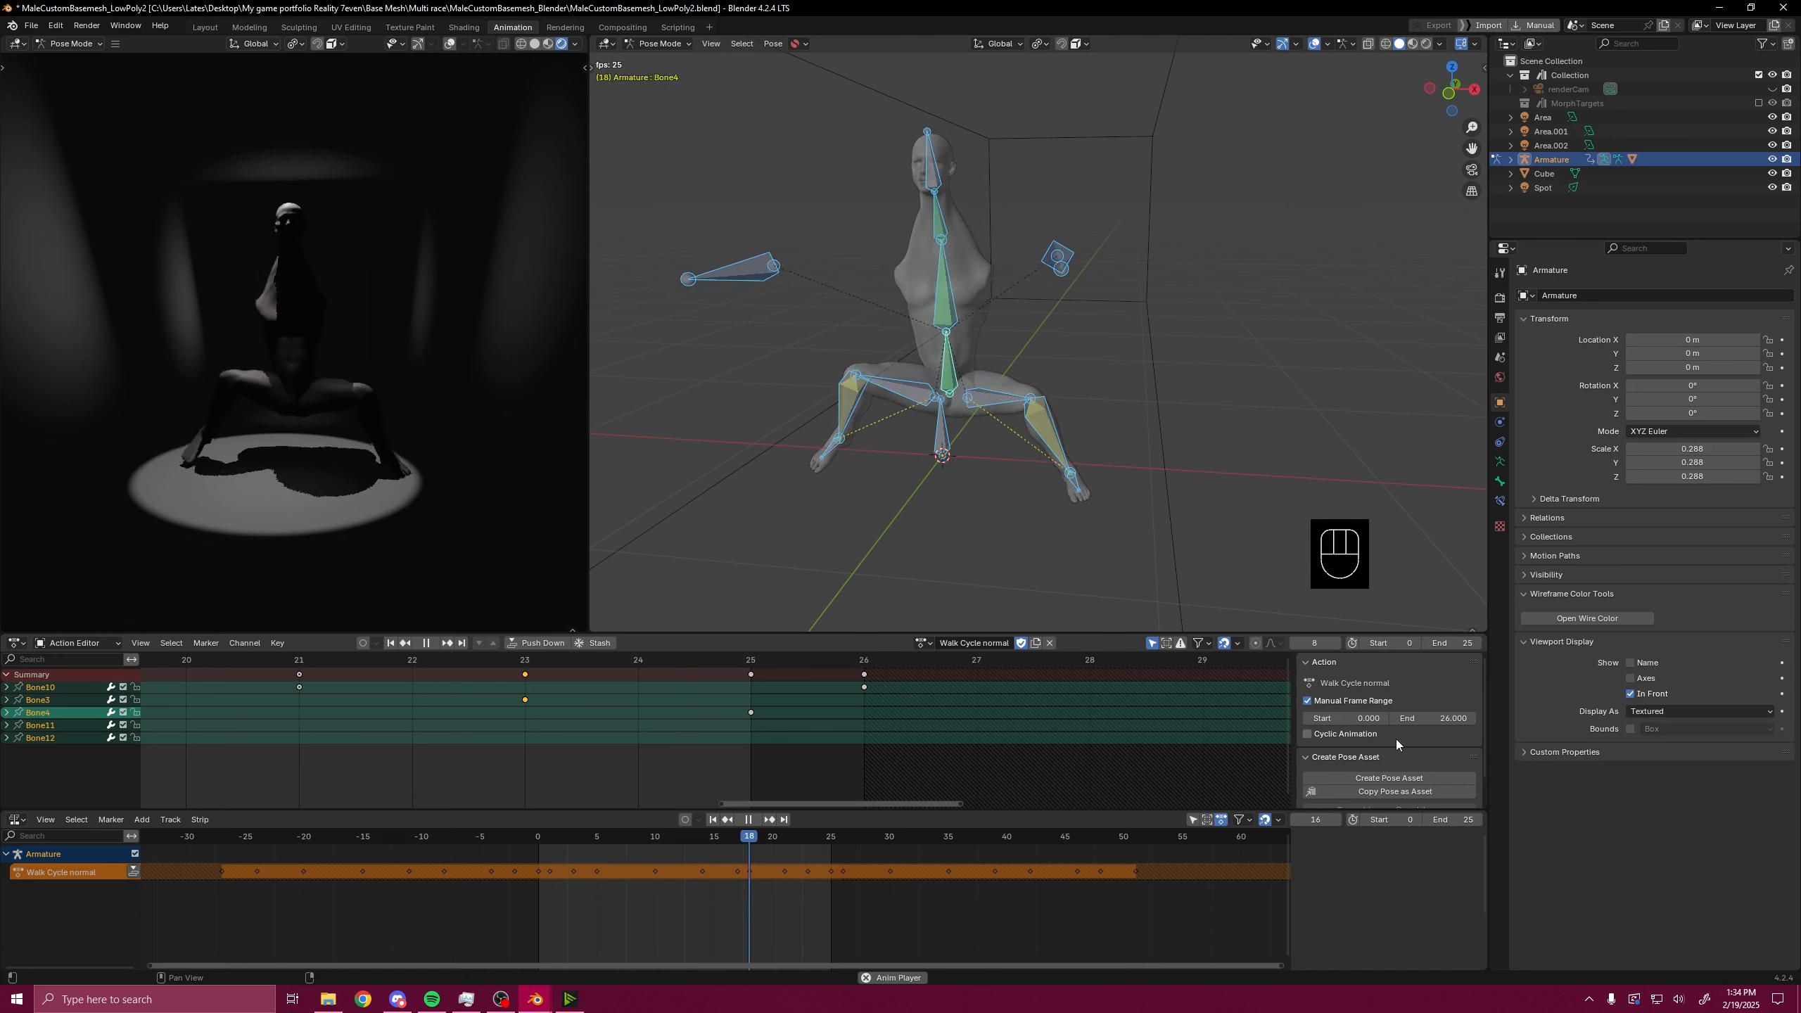
{"action": "left_click_drag", "start_coordinate": [1452, 643], "coordinate": [1456, 644]}
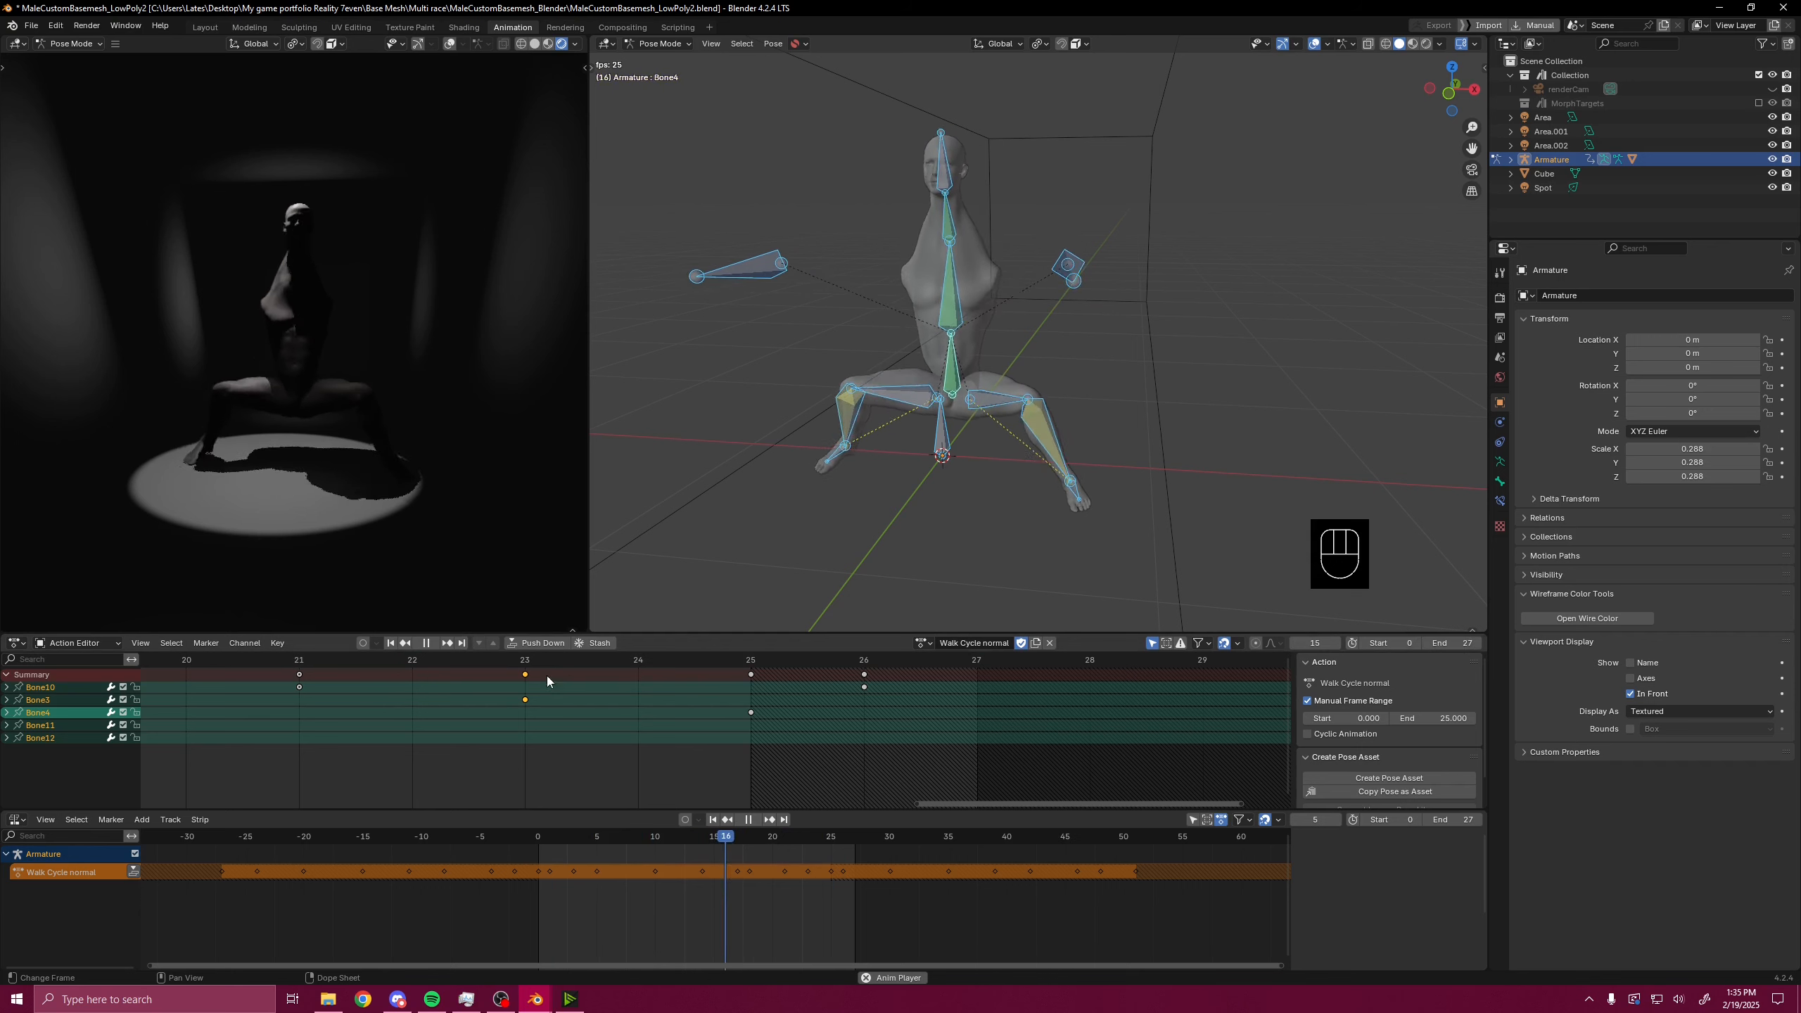
- Push the Walk Cycle normal action down into an NLA strip and try the editor's Only Show Selected filter
{"action": "left_click", "coordinate": [133, 872]}
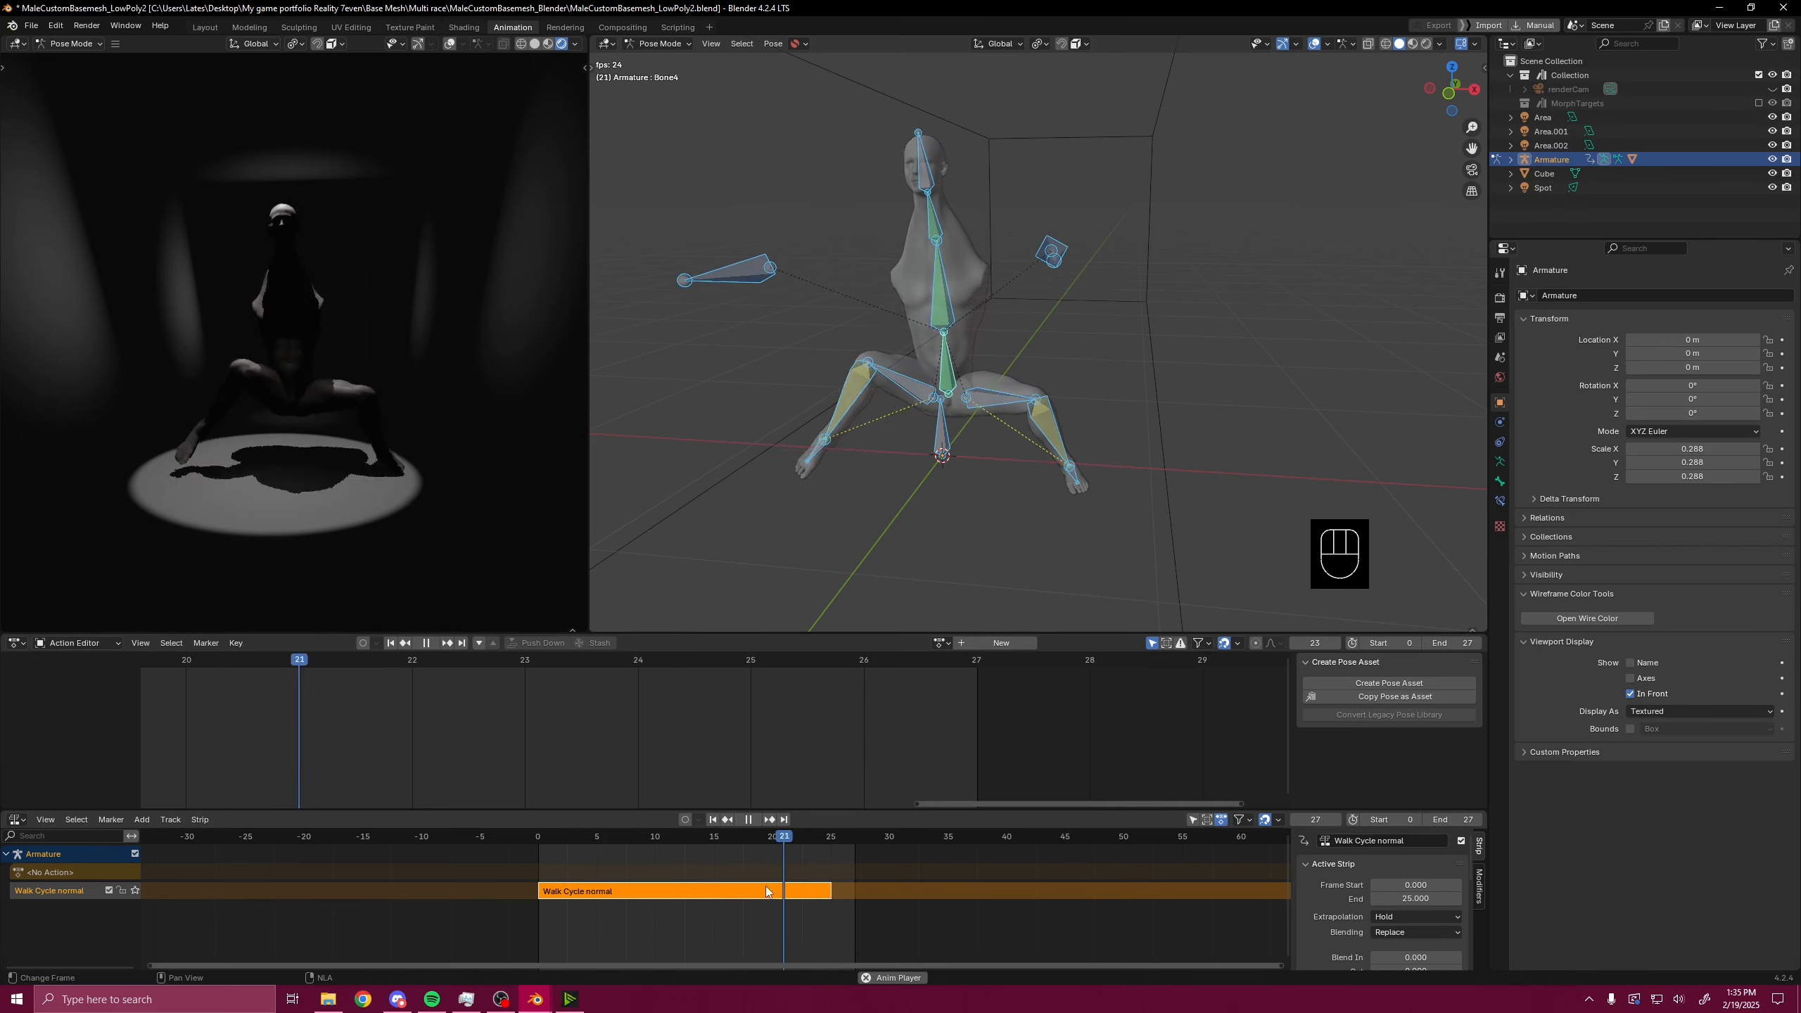
{"action": "key", "text": "ctrl+z"}
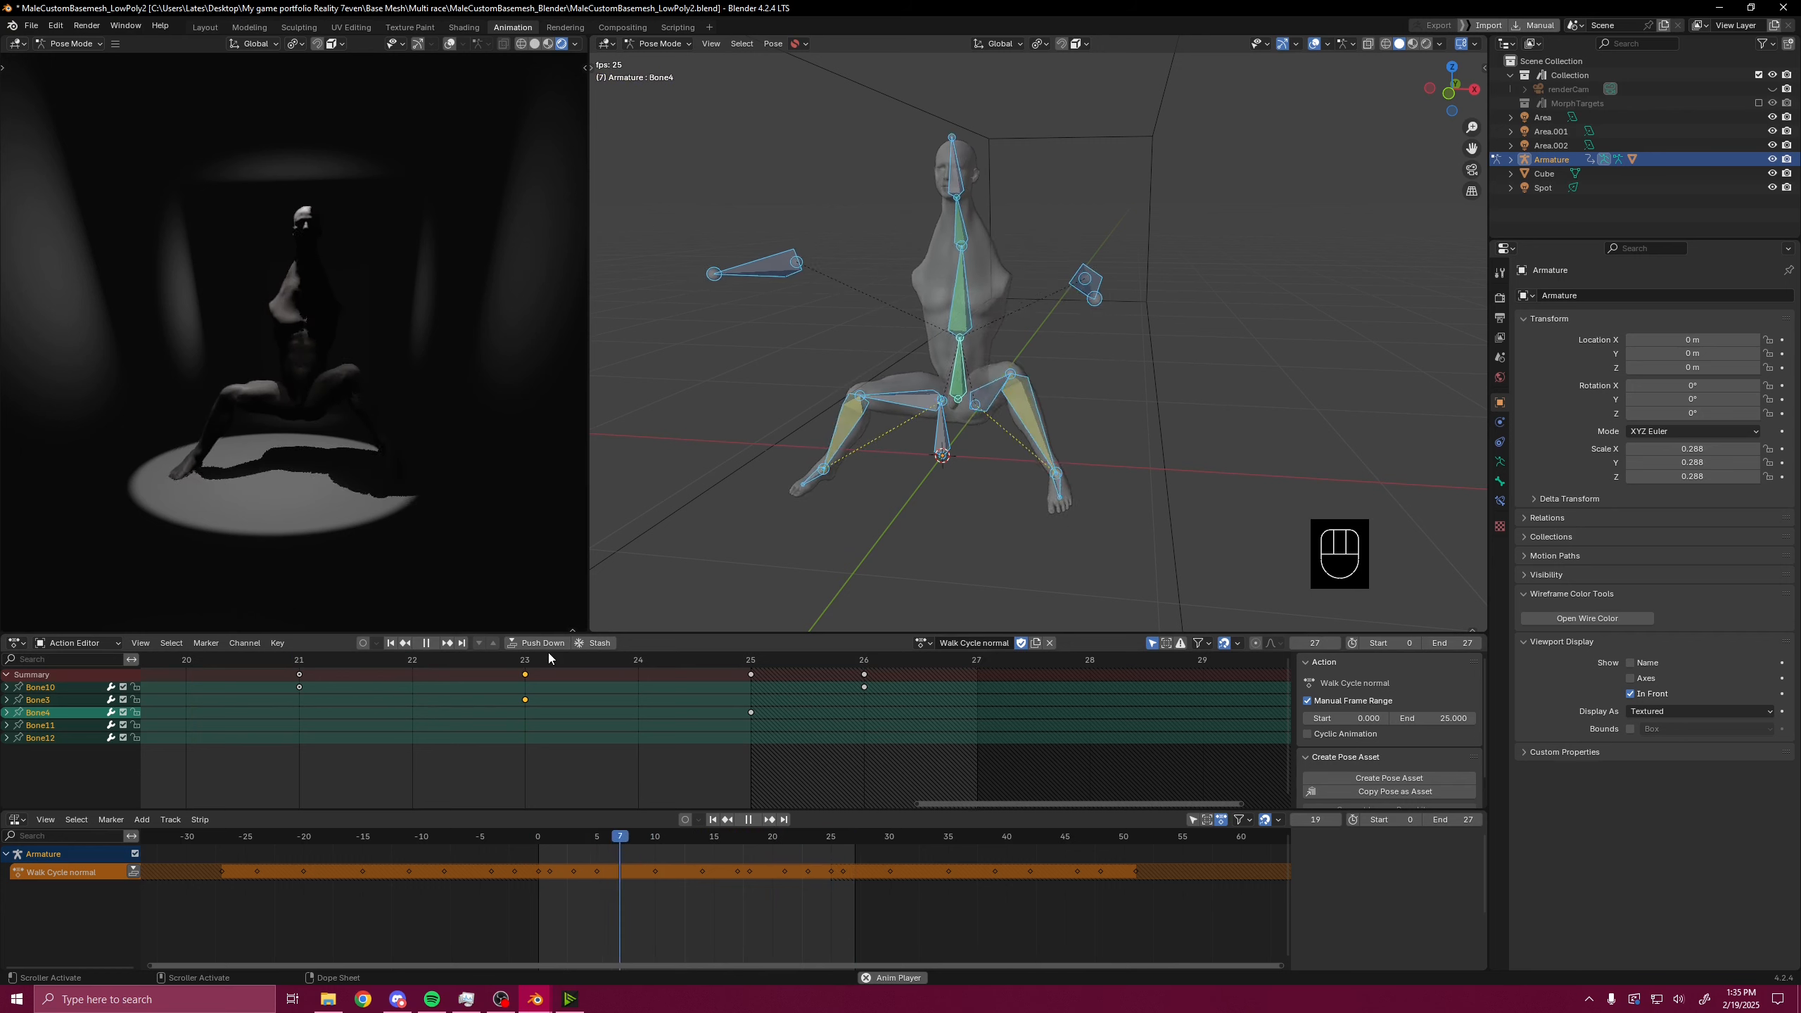
{"action": "left_click", "coordinate": [133, 871]}
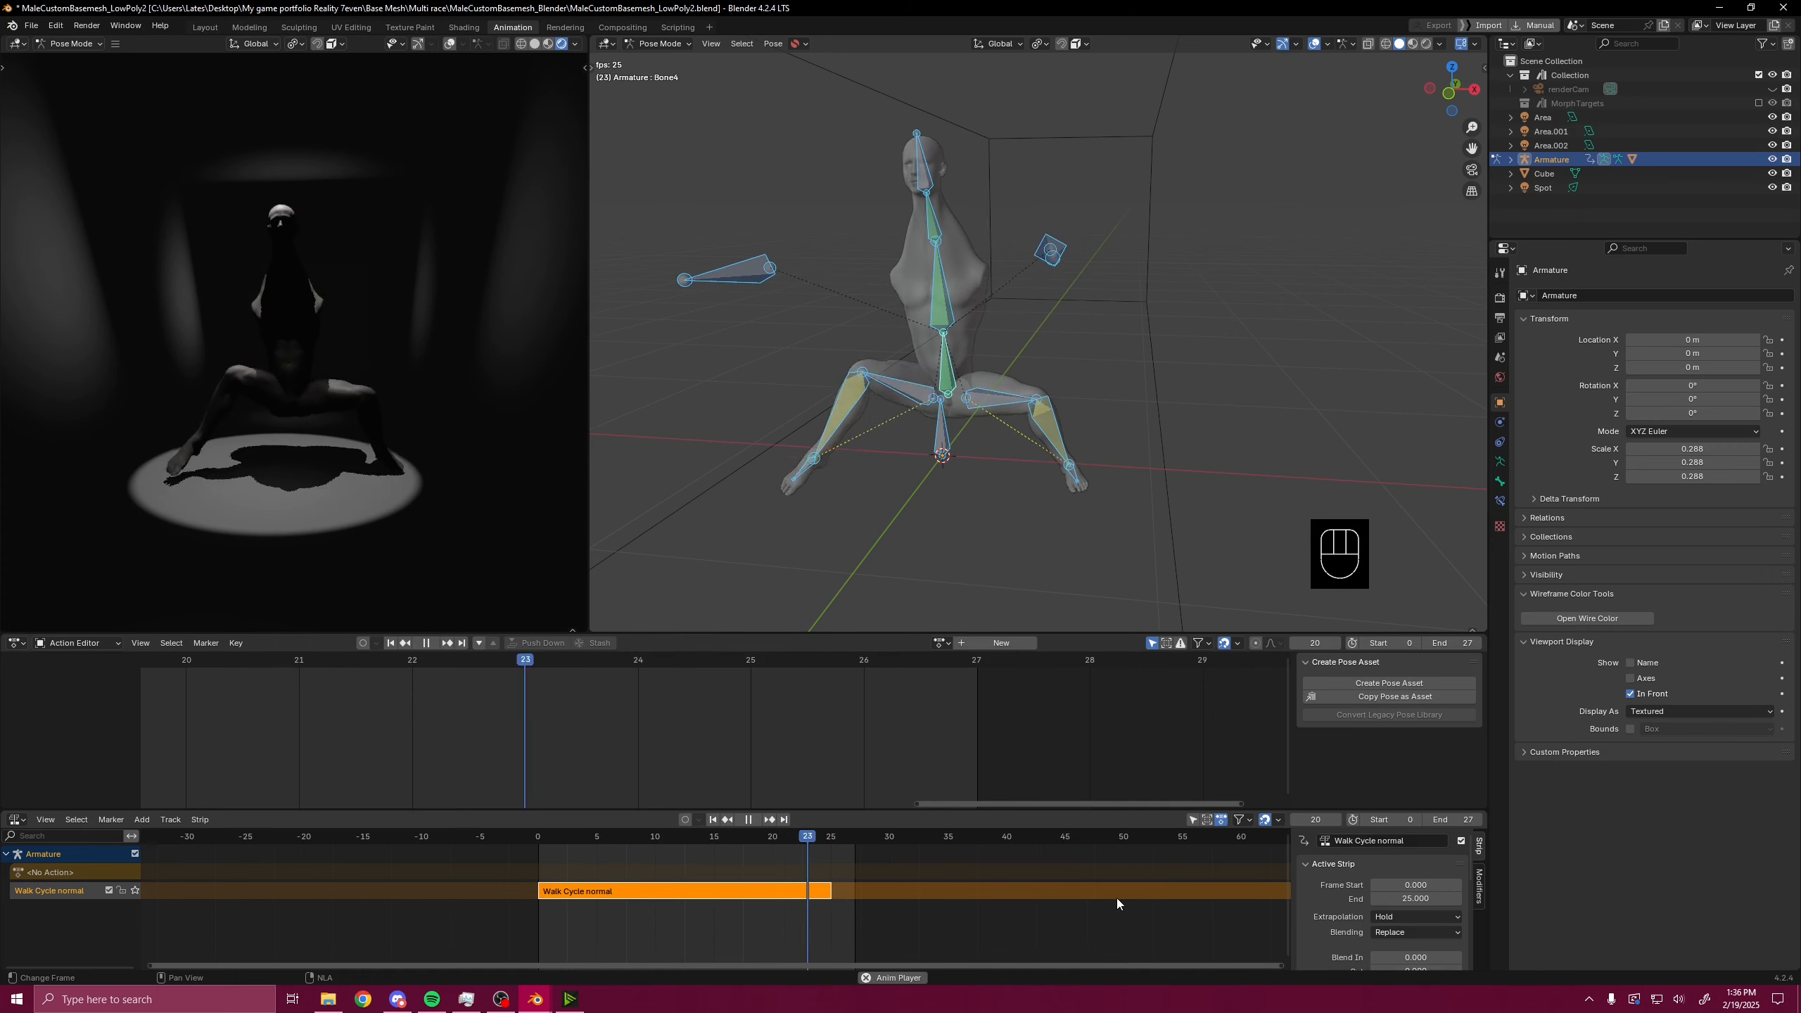
{"action": "left_click", "coordinate": [1194, 821]}
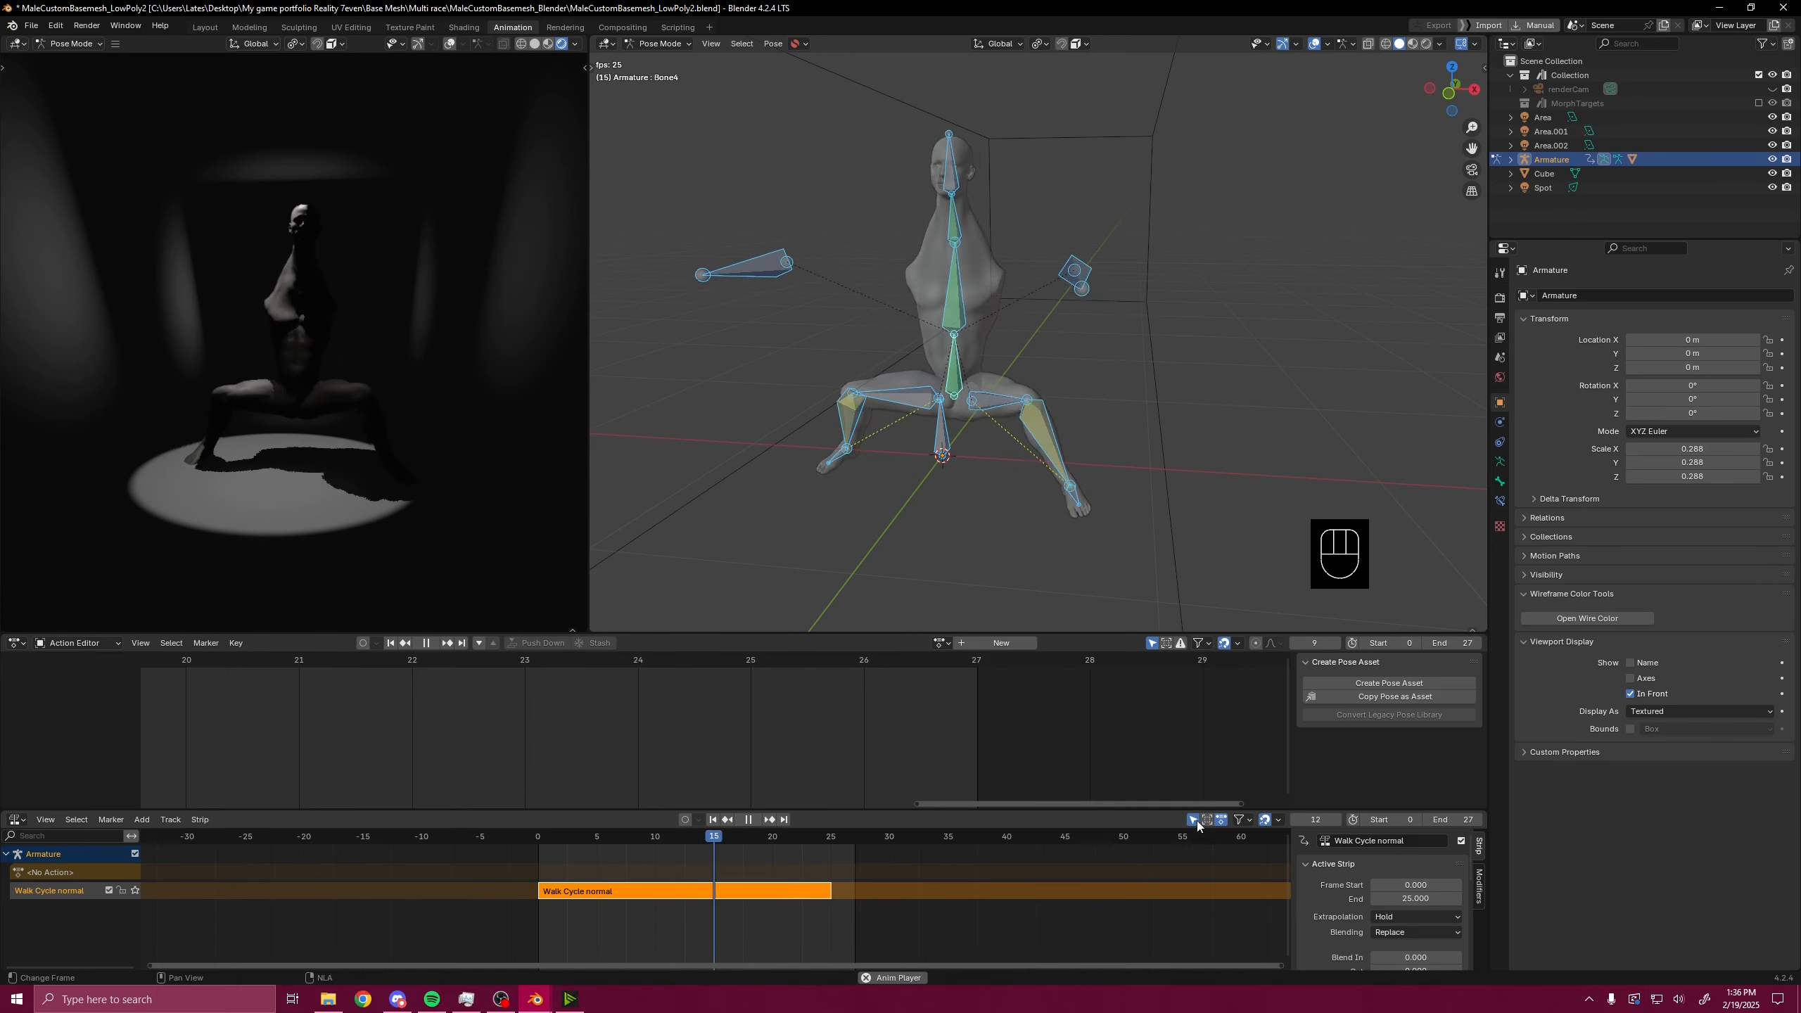
{"action": "left_click", "coordinate": [1196, 821]}
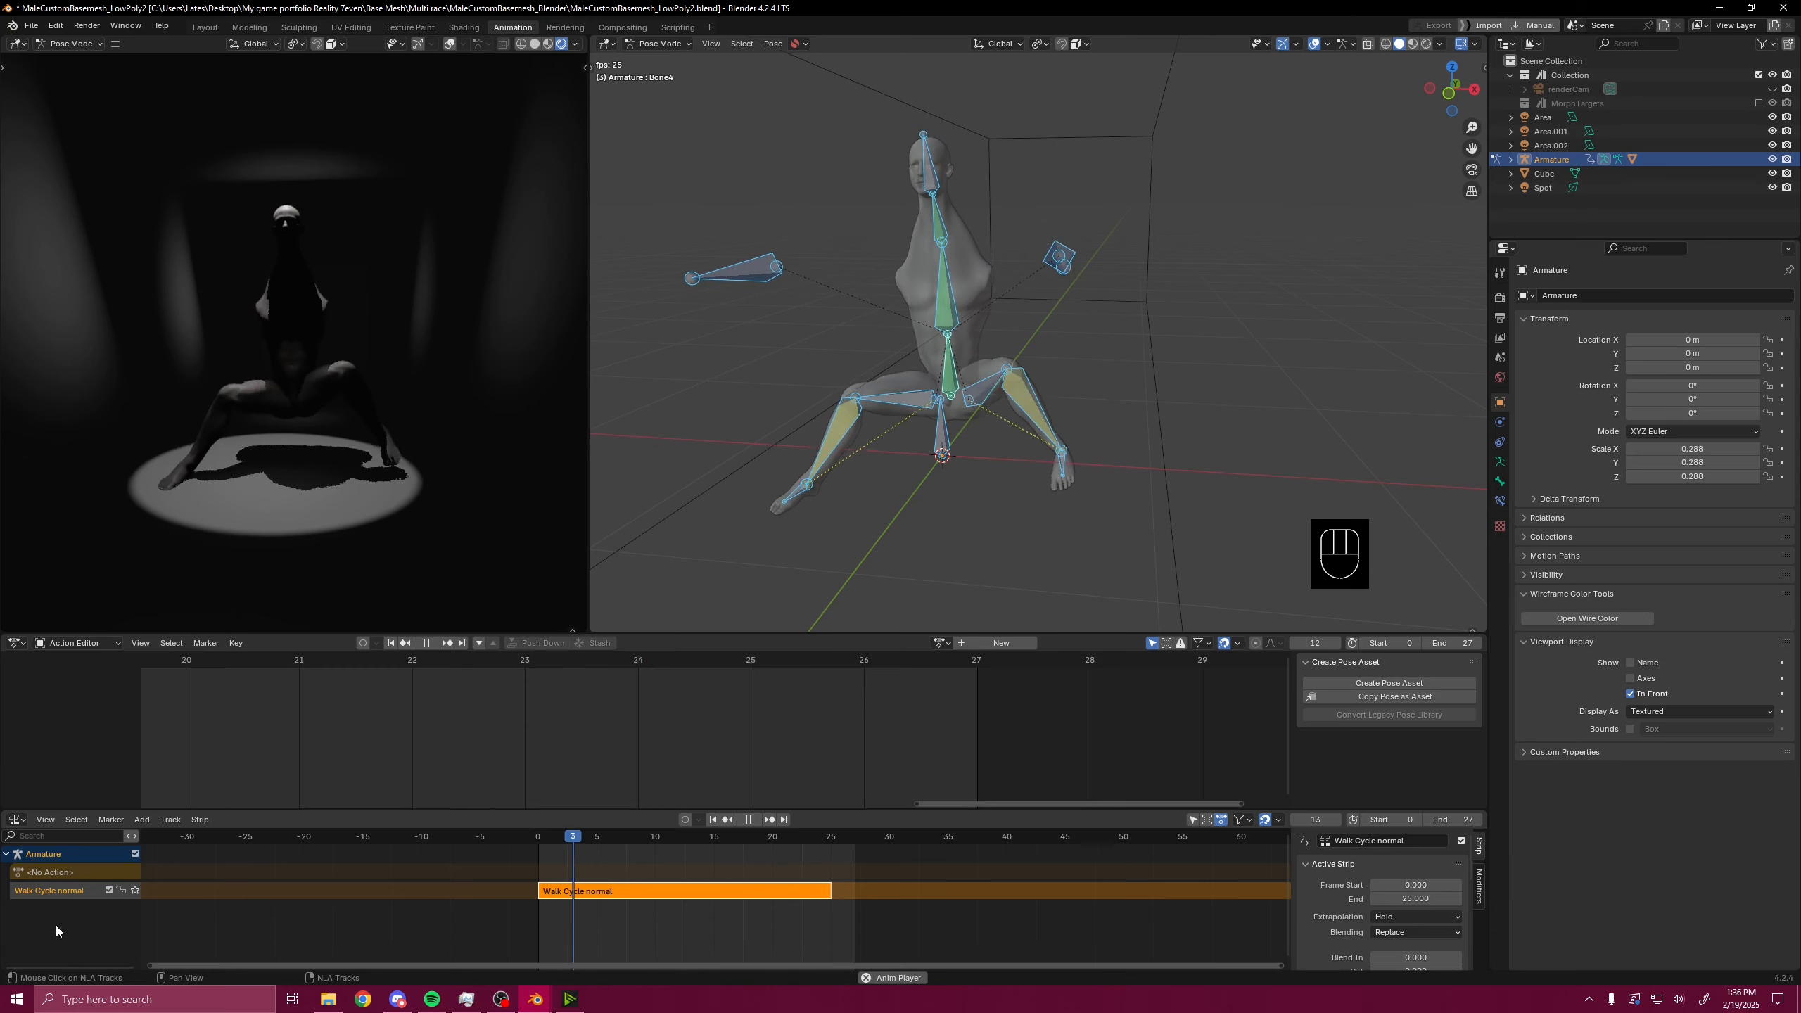
- Return to Object Mode and duplicate the armature, placing the copy about 2.22 m along the X axis
{"action": "scroll", "coordinate": [1047, 439], "scroll_direction": "down", "scroll_amount": 5}
{"action": "middle_click_drag", "start_coordinate": [1047, 439], "coordinate": [1077, 383]}
{"action": "key", "text": "ctrl+Tab"}
{"action": "key", "text": "shift+d"}
{"action": "key", "text": "x"}
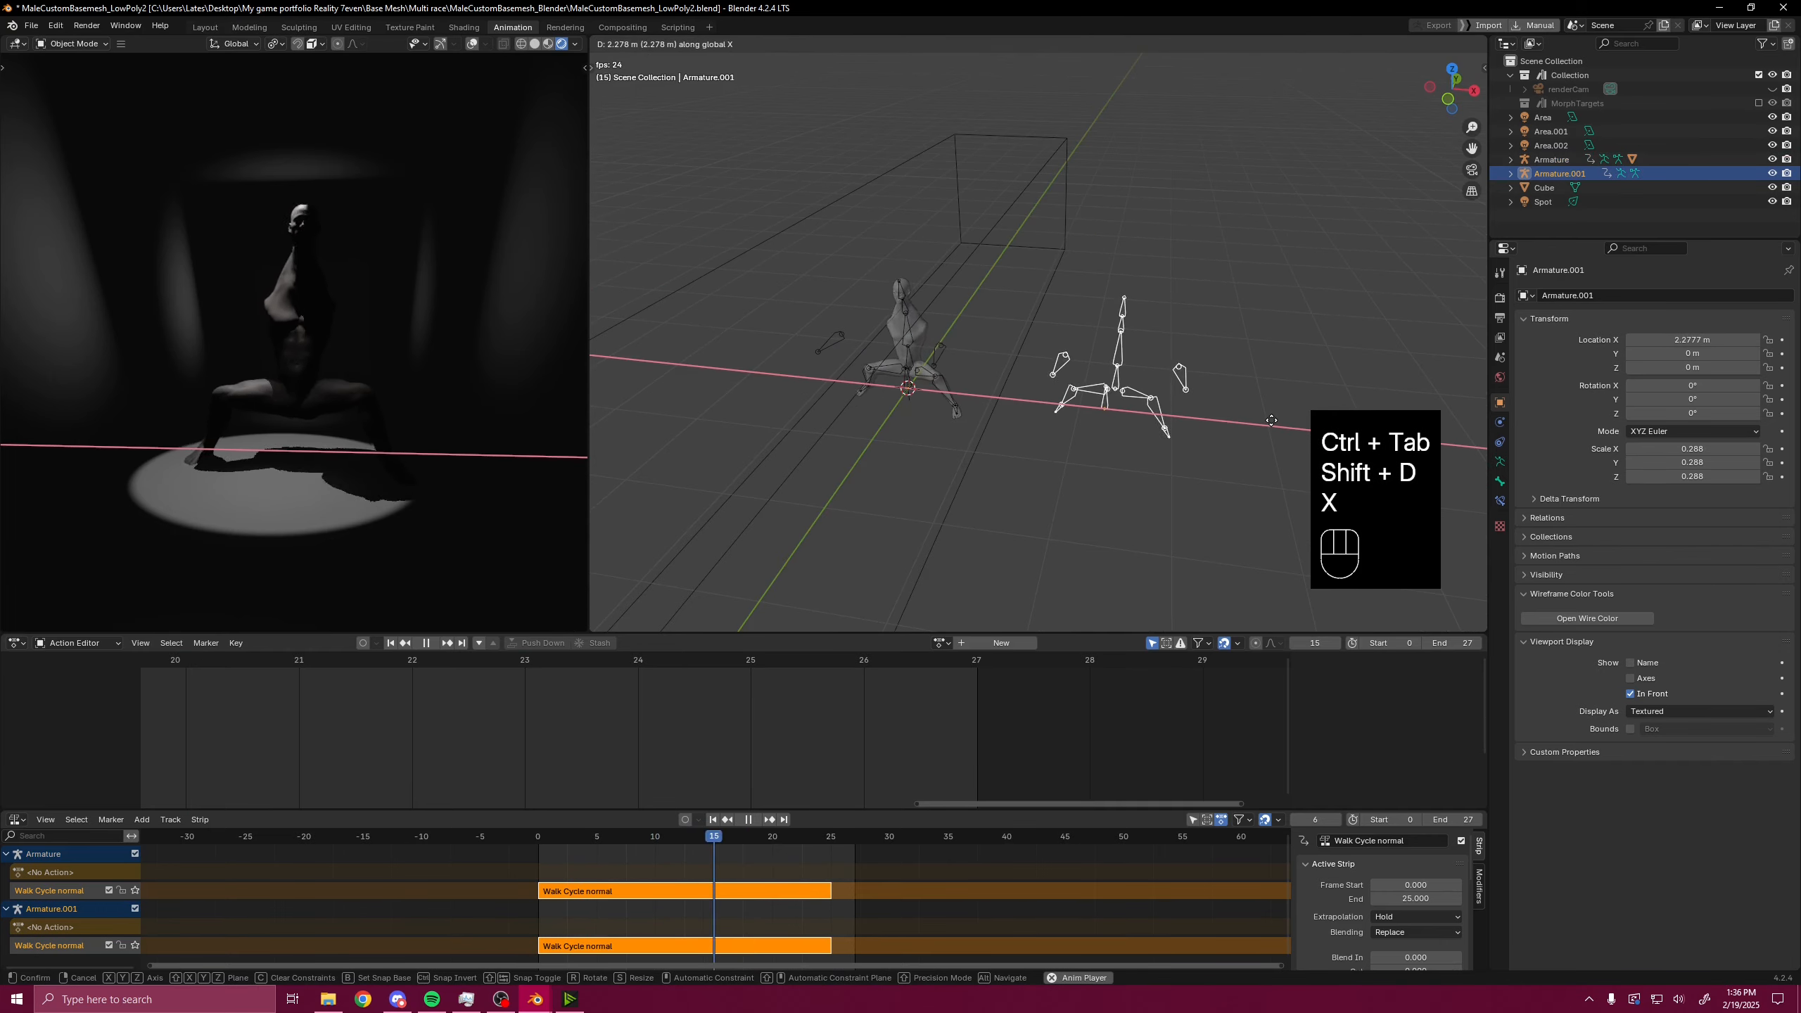
{"action": "left_click", "coordinate": [1265, 426]}
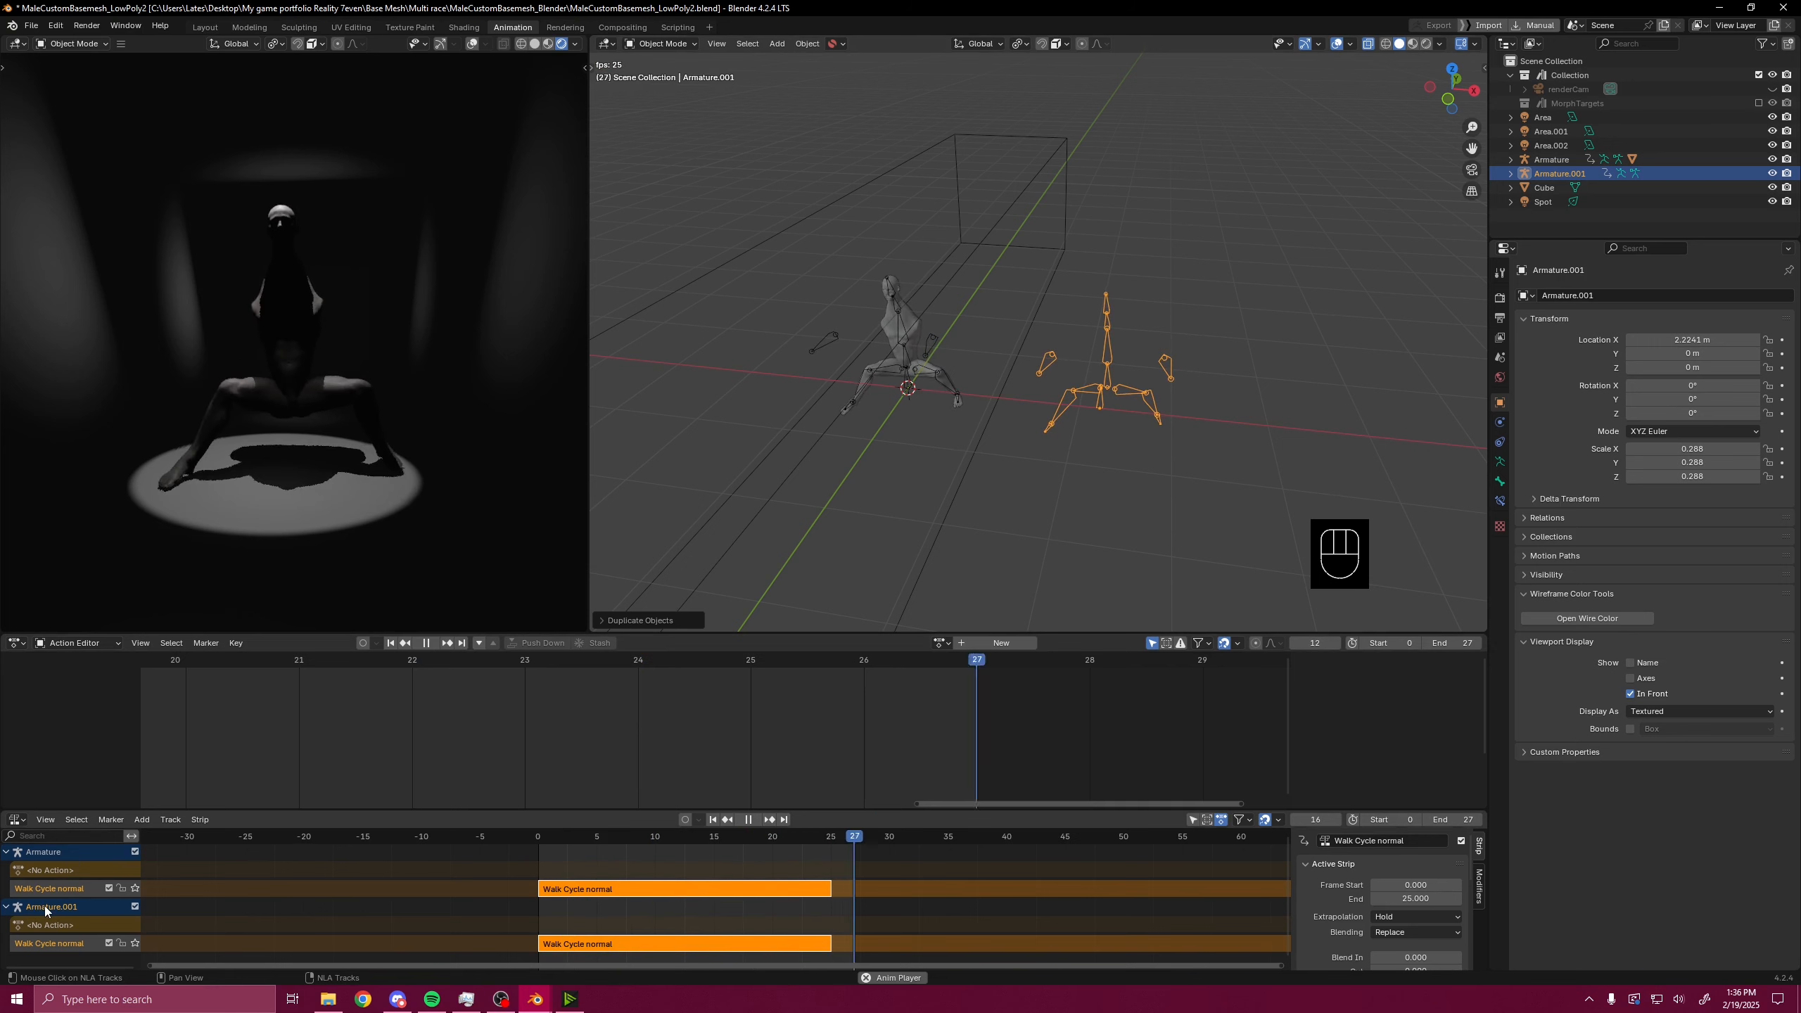
- Limit the NLA editor to selected objects with the original armature selected, and add the duplicate armature to the selection
{"action": "left_click", "coordinate": [43, 852]}
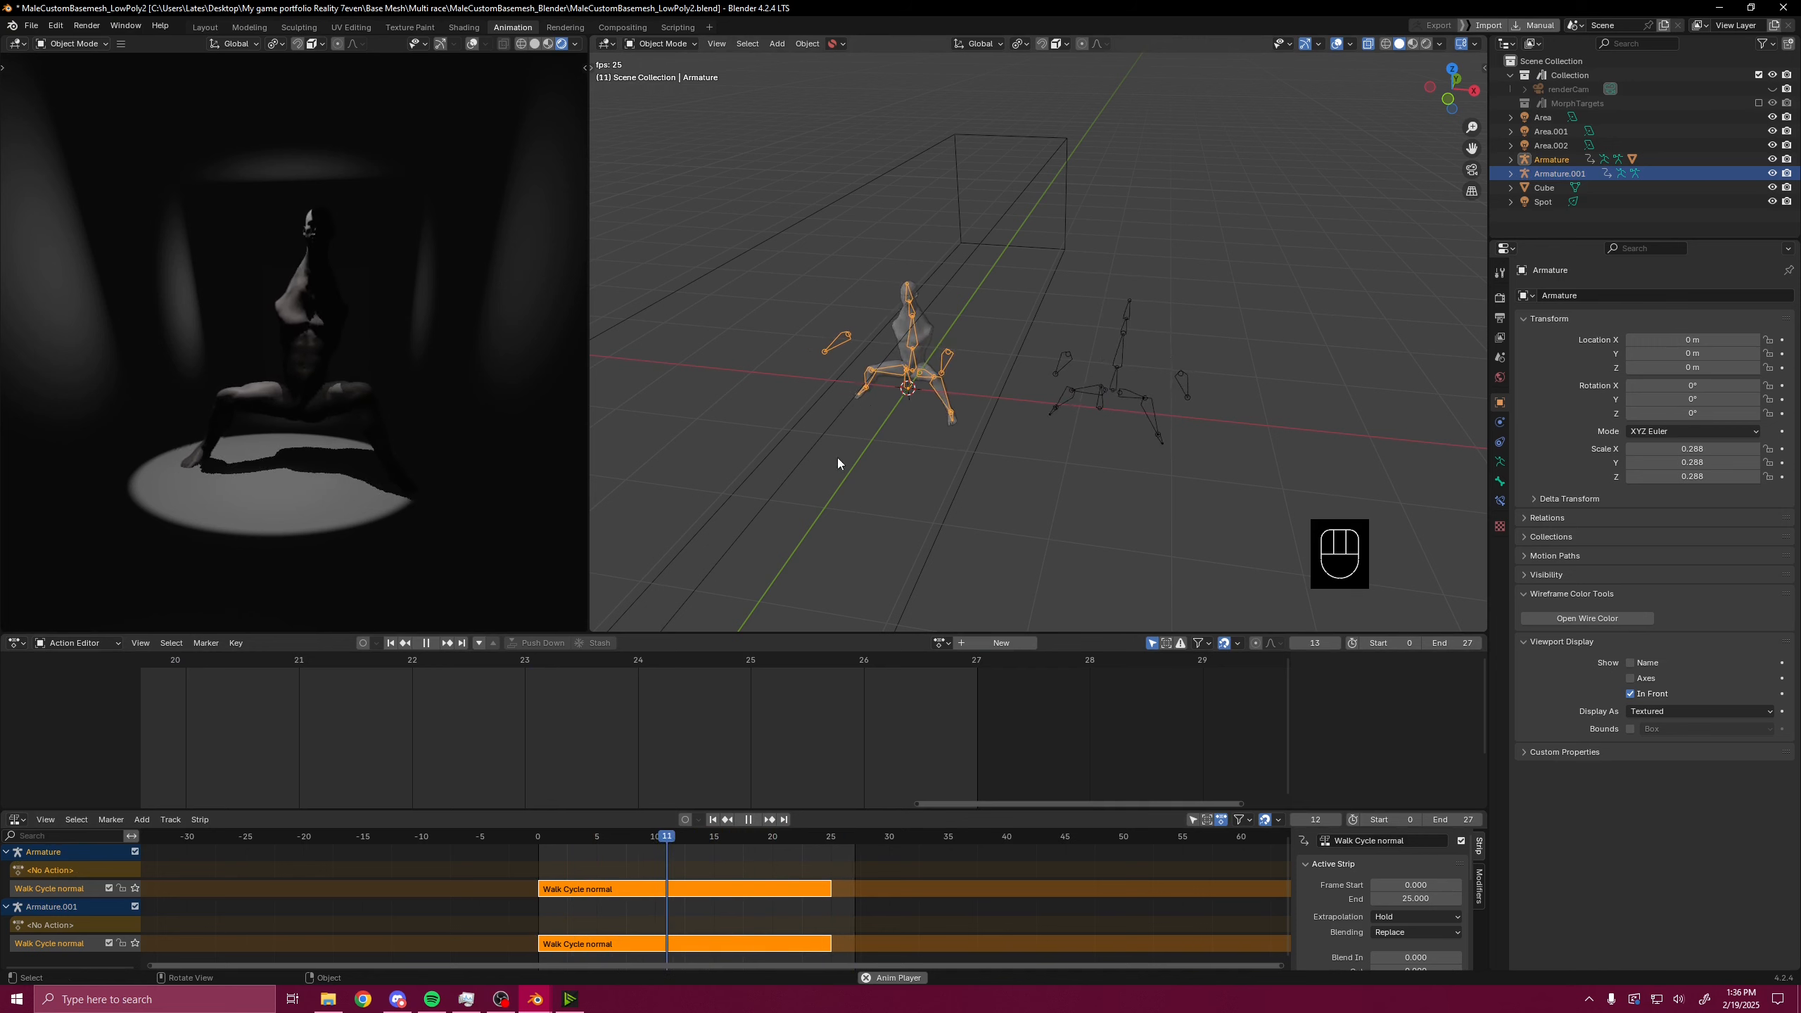
{"action": "left_click", "coordinate": [1194, 820]}
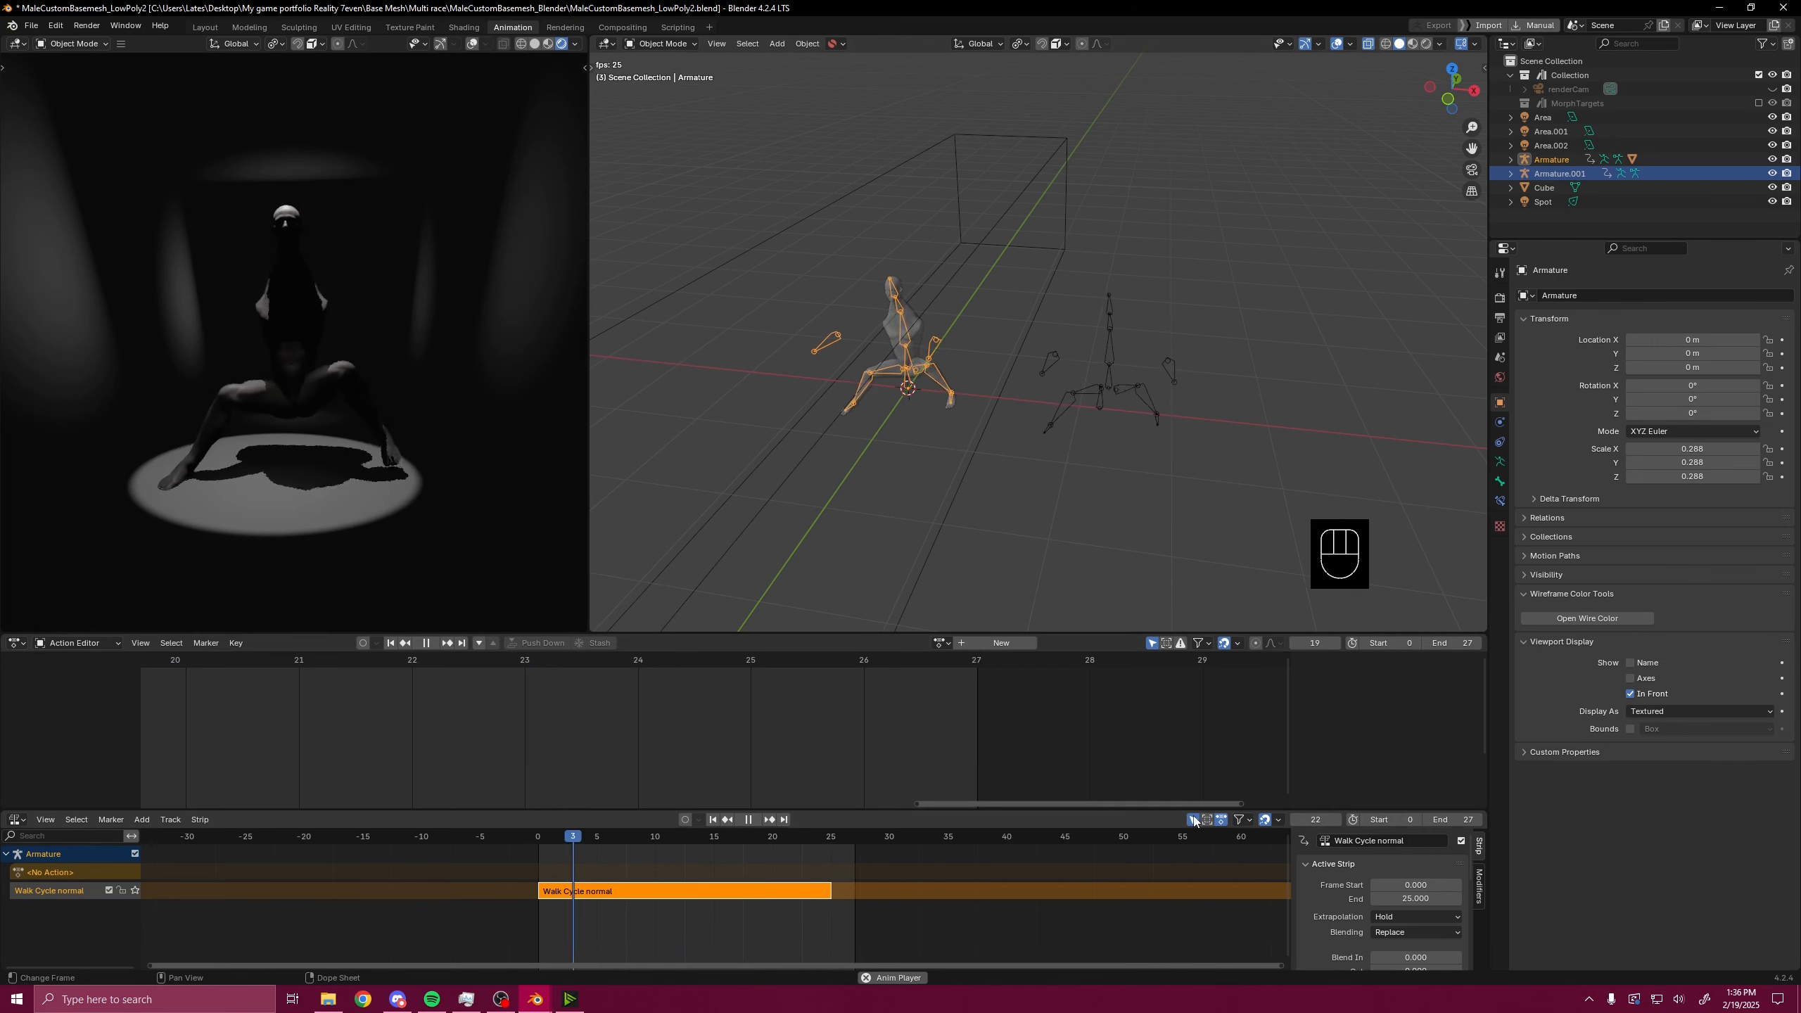
{"action": "left_click", "coordinate": [1106, 370], "text": "shift"}
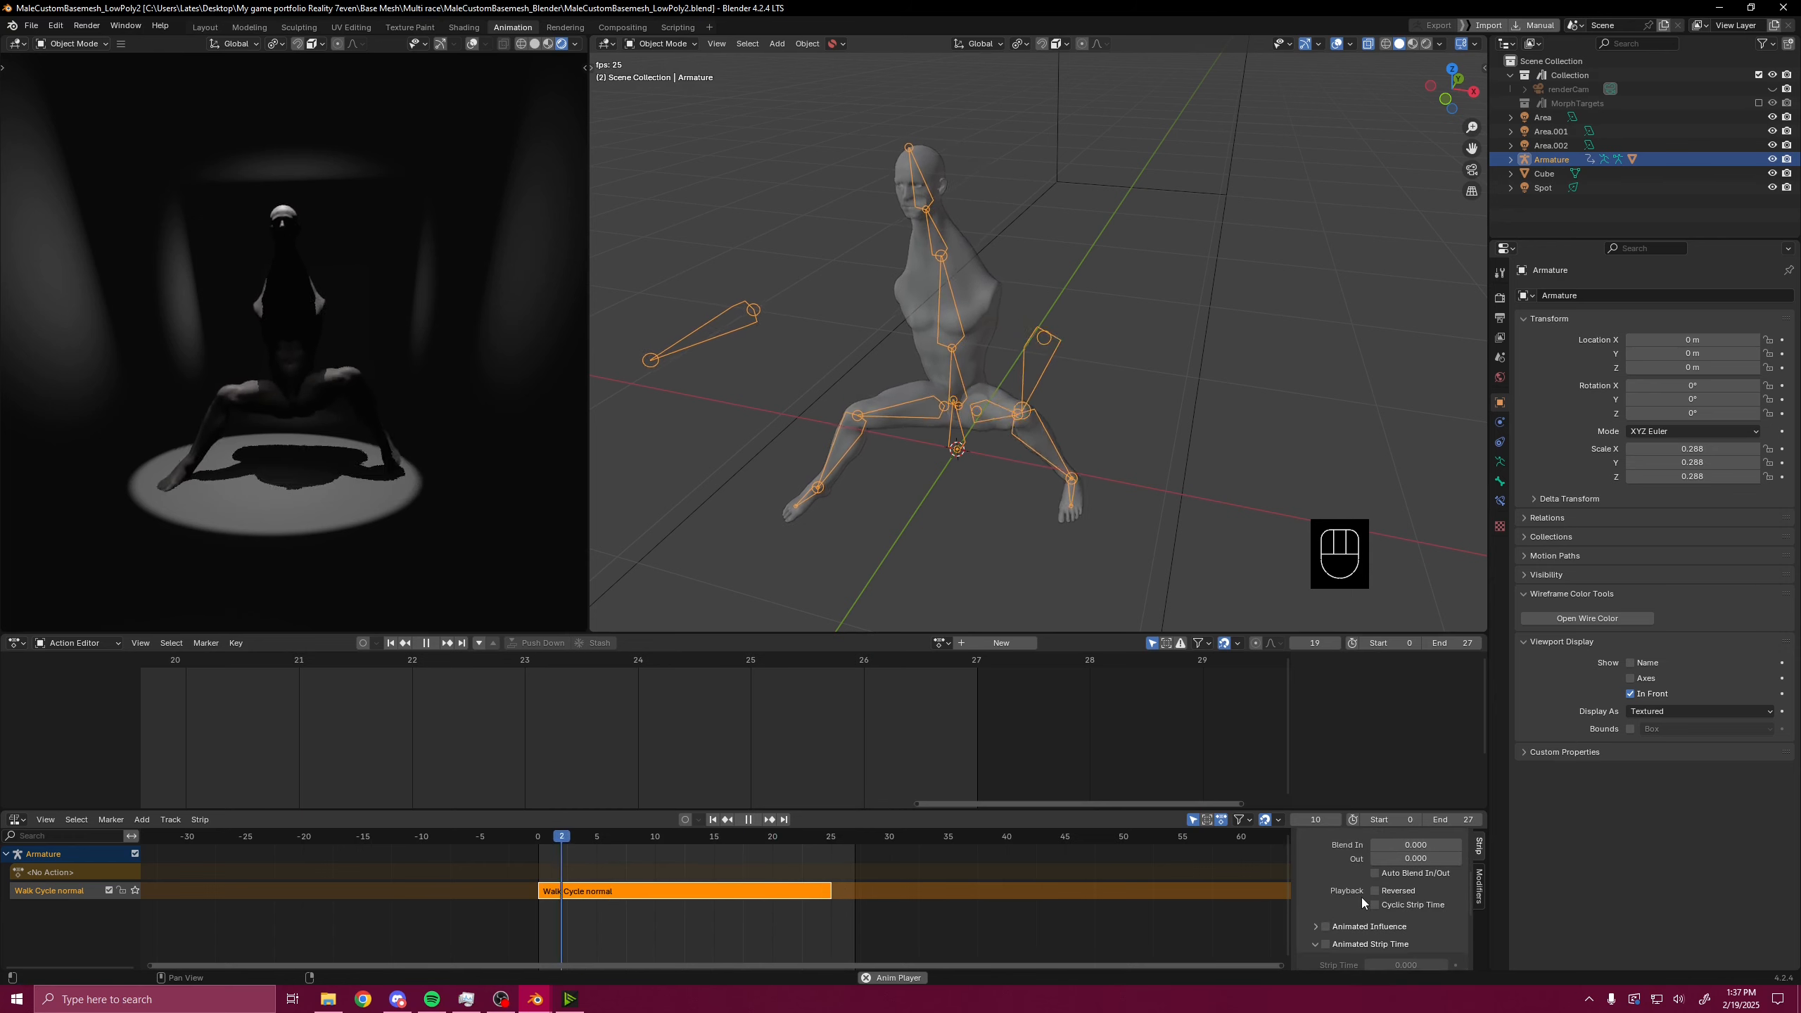
- Hide the NLA editor's sidebar and bring it back to show the active strip's properties
{"action": "key", "text": "n"}
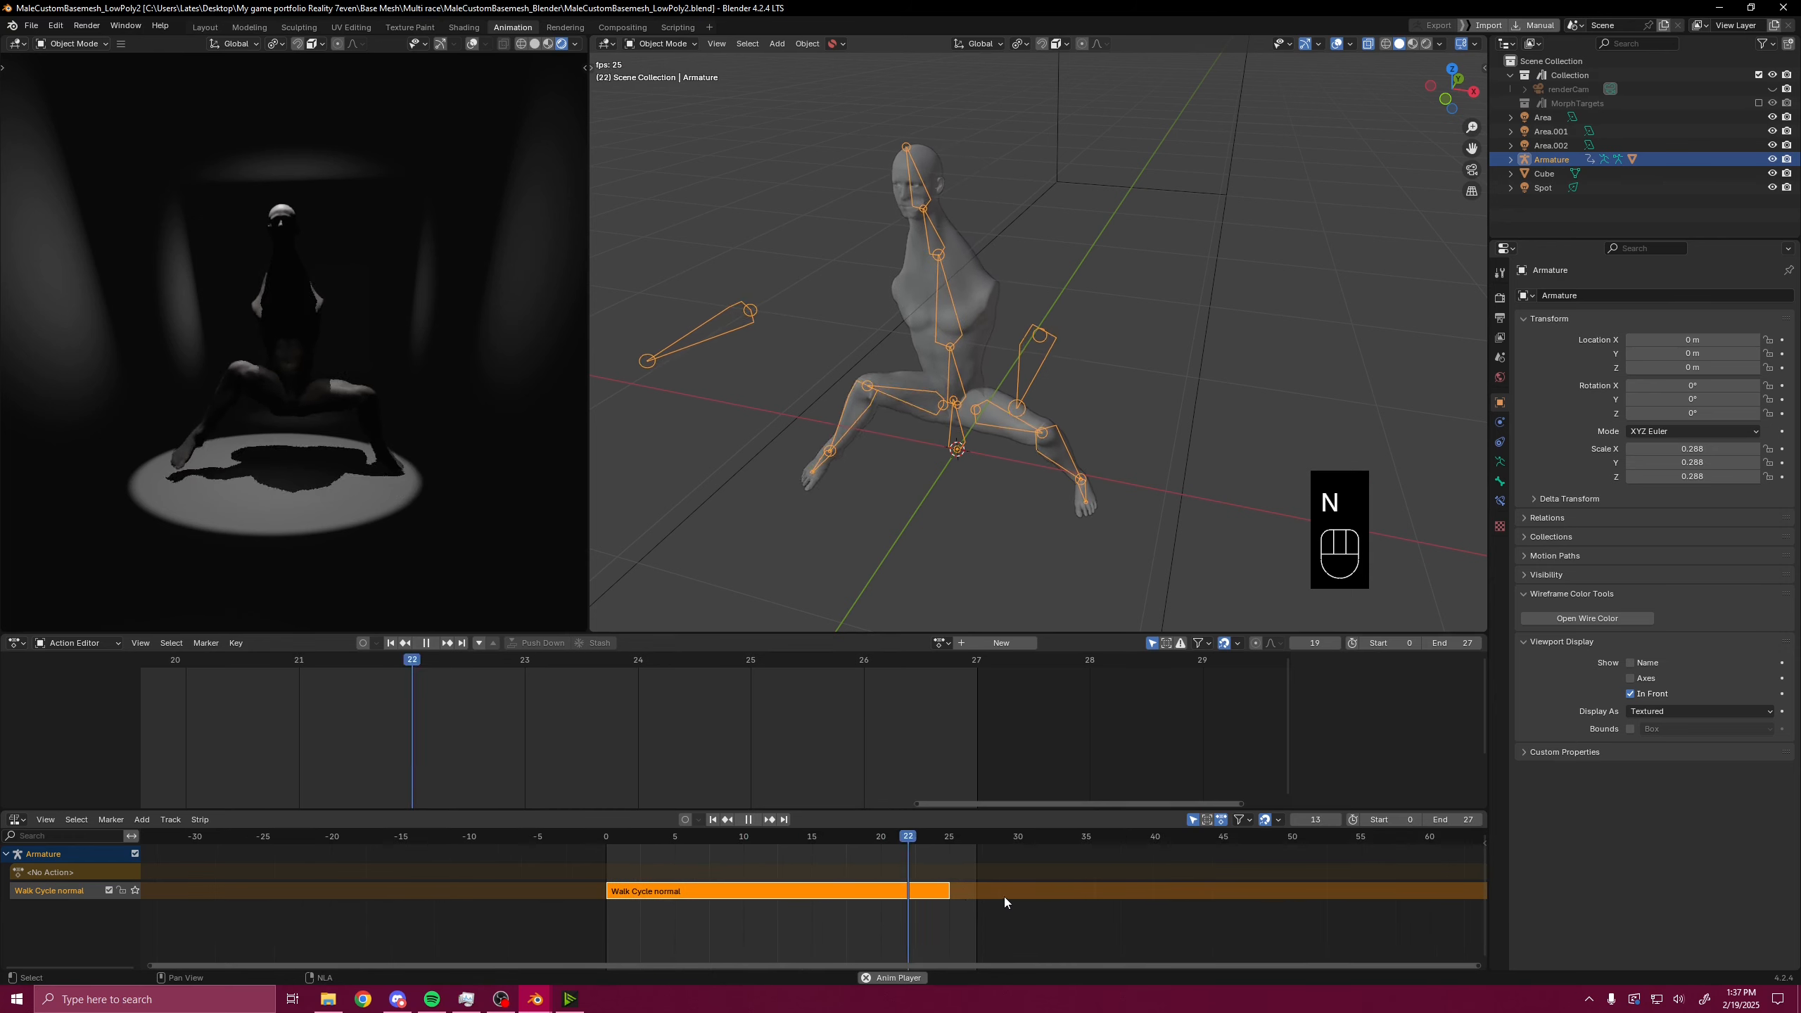
{"action": "key", "text": "n"}
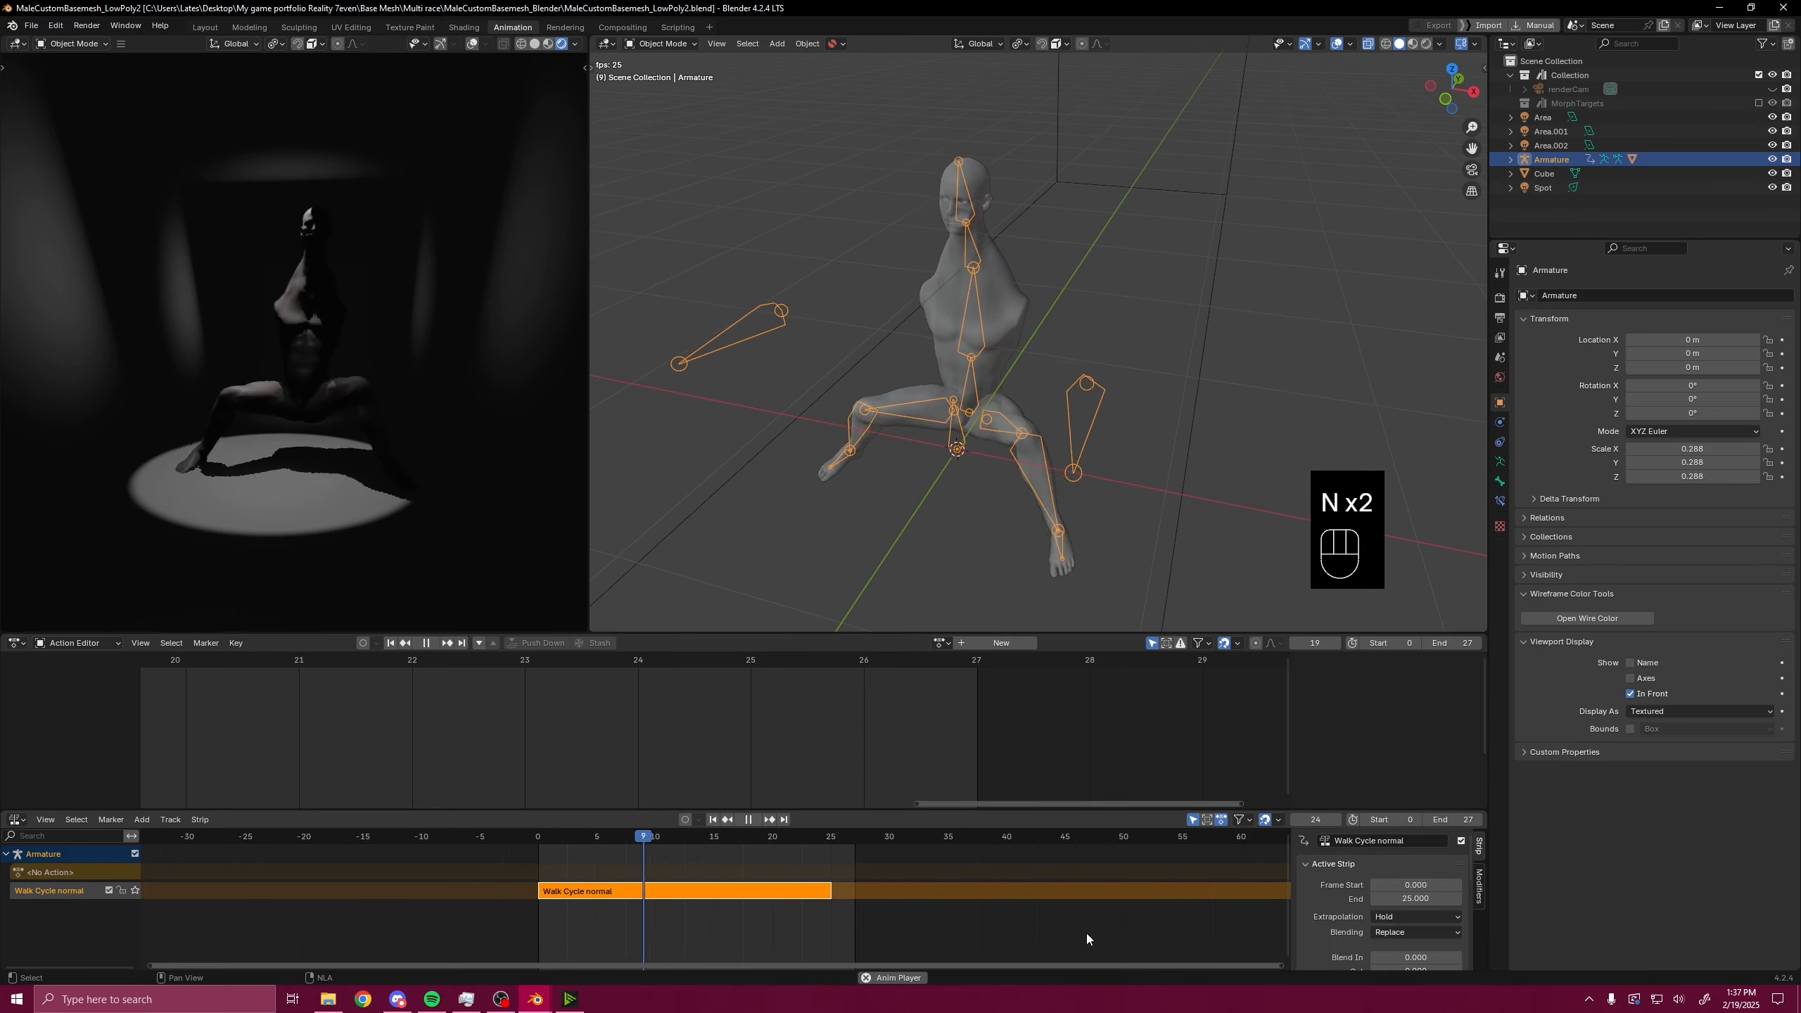
- Set the Walk Cycle normal strip's playback scale to 0.320 and its repeat to 5.770
{"action": "scroll", "coordinate": [1320, 895], "scroll_direction": "down", "scroll_amount": 6}
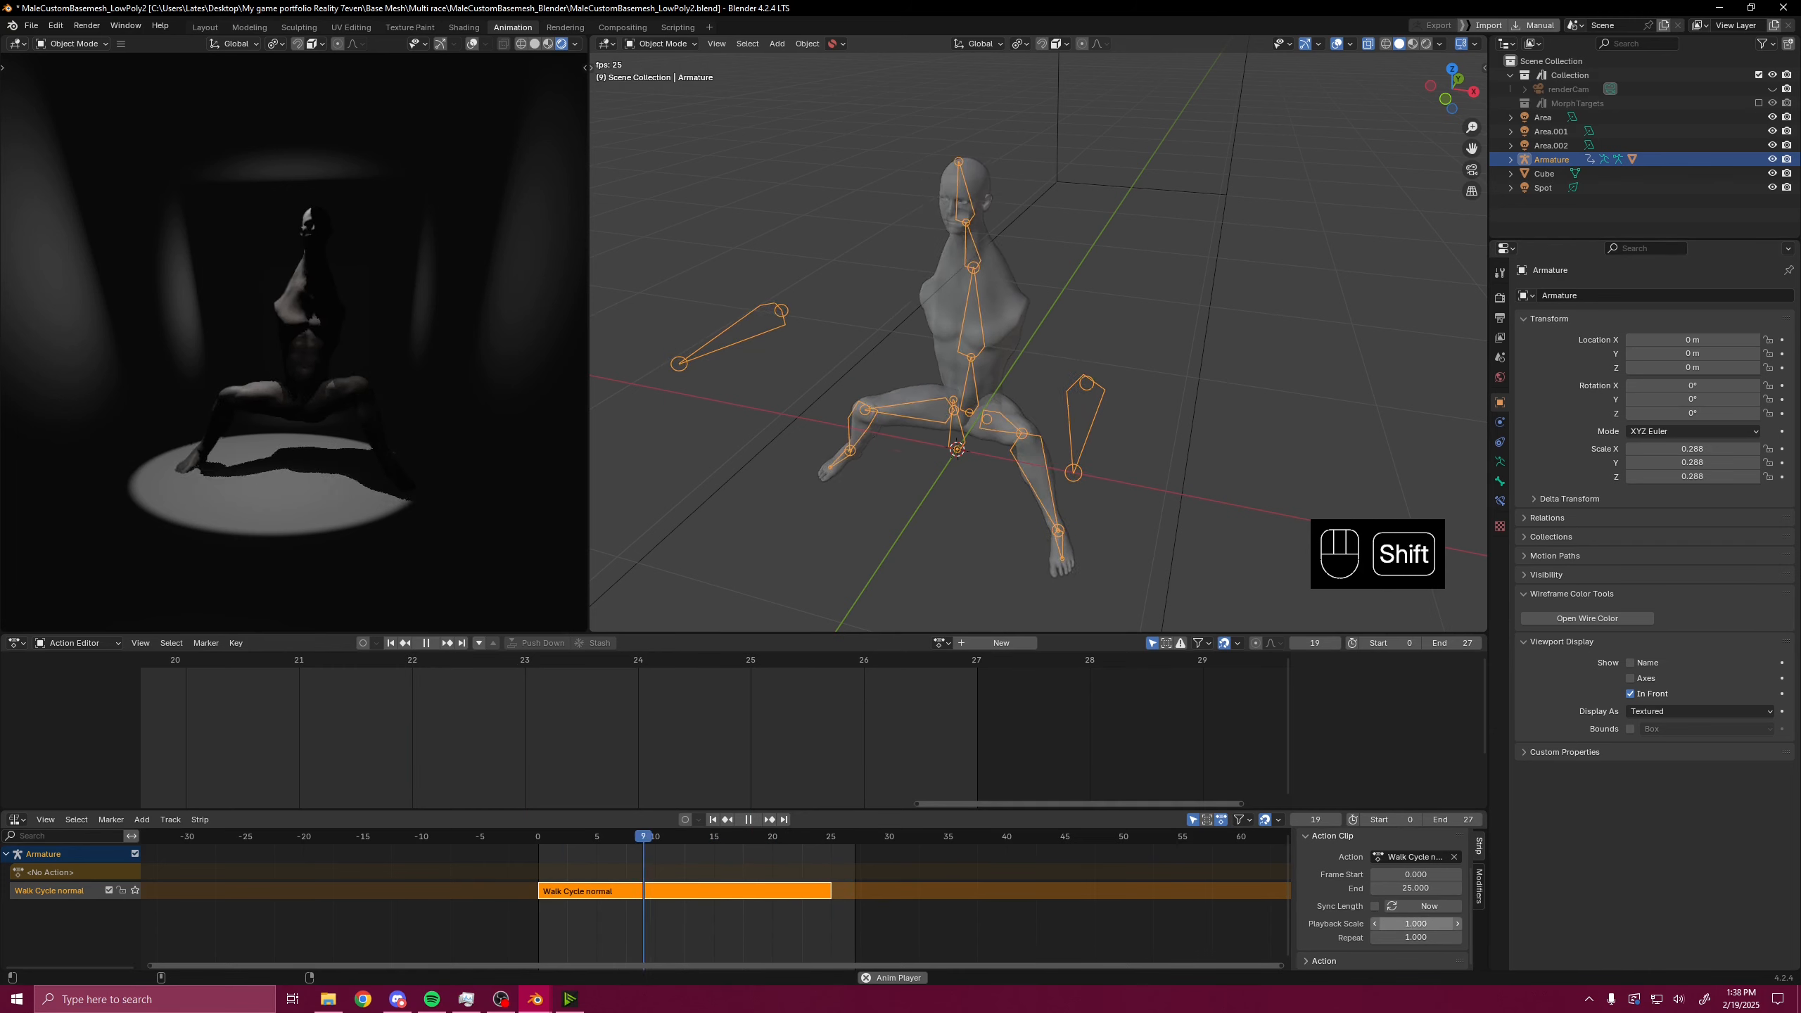
{"action": "left_click_drag", "start_coordinate": [1427, 926], "coordinate": [1395, 925], "text": "shift"}
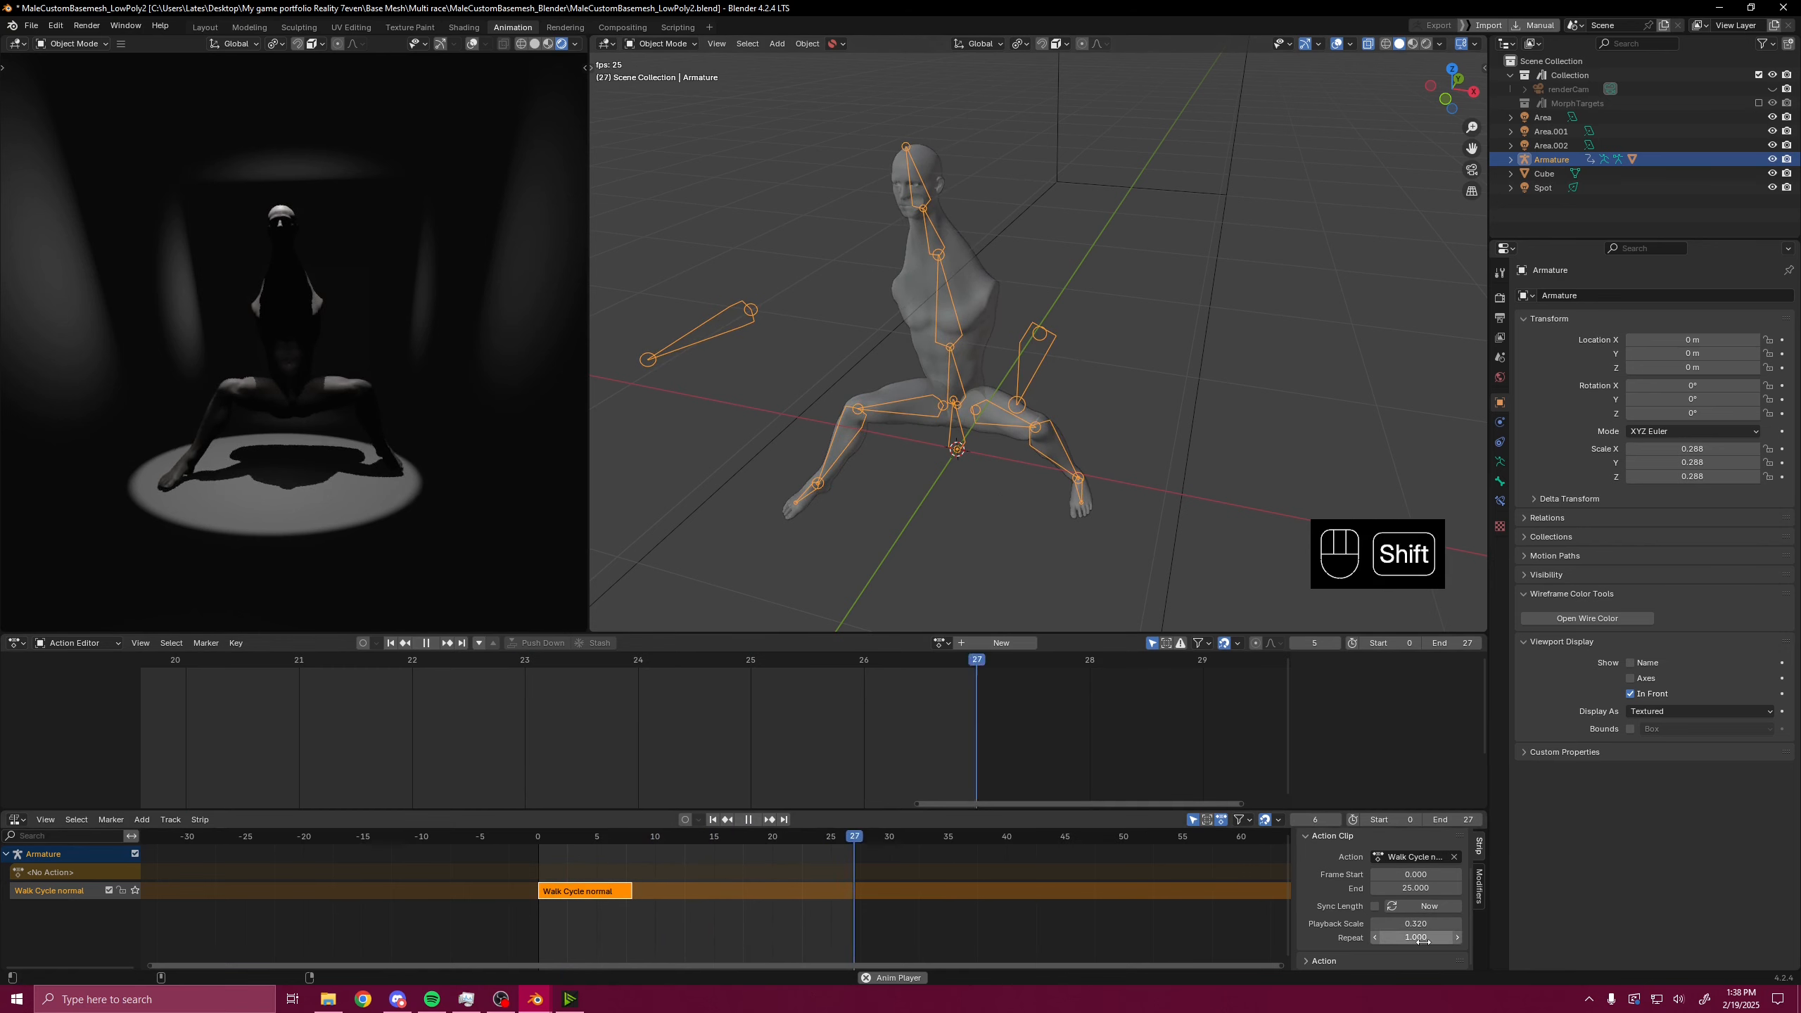
{"action": "left_click_drag", "start_coordinate": [1423, 939], "coordinate": [1462, 938], "text": "shift"}
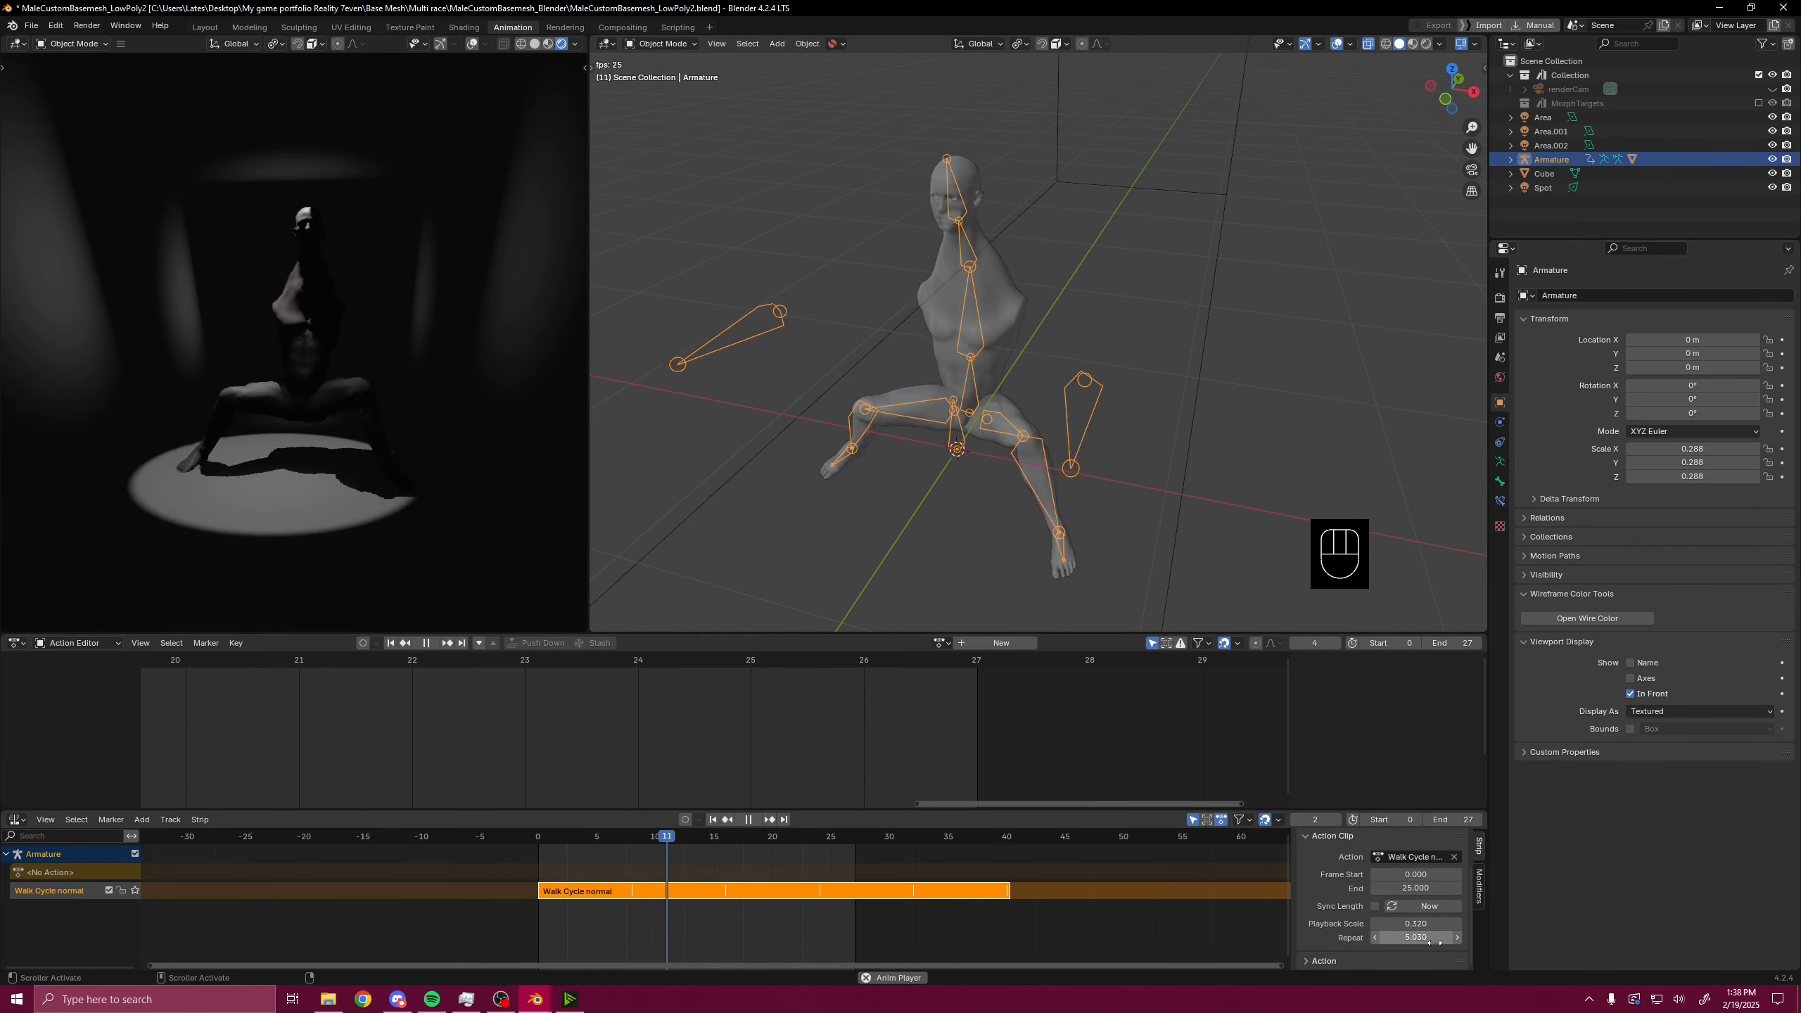
{"action": "left_click_drag", "start_coordinate": [1434, 938], "coordinate": [1470, 938], "text": "shift"}
{"action": "scroll", "coordinate": [709, 910], "scroll_direction": "up", "scroll_amount": 4}
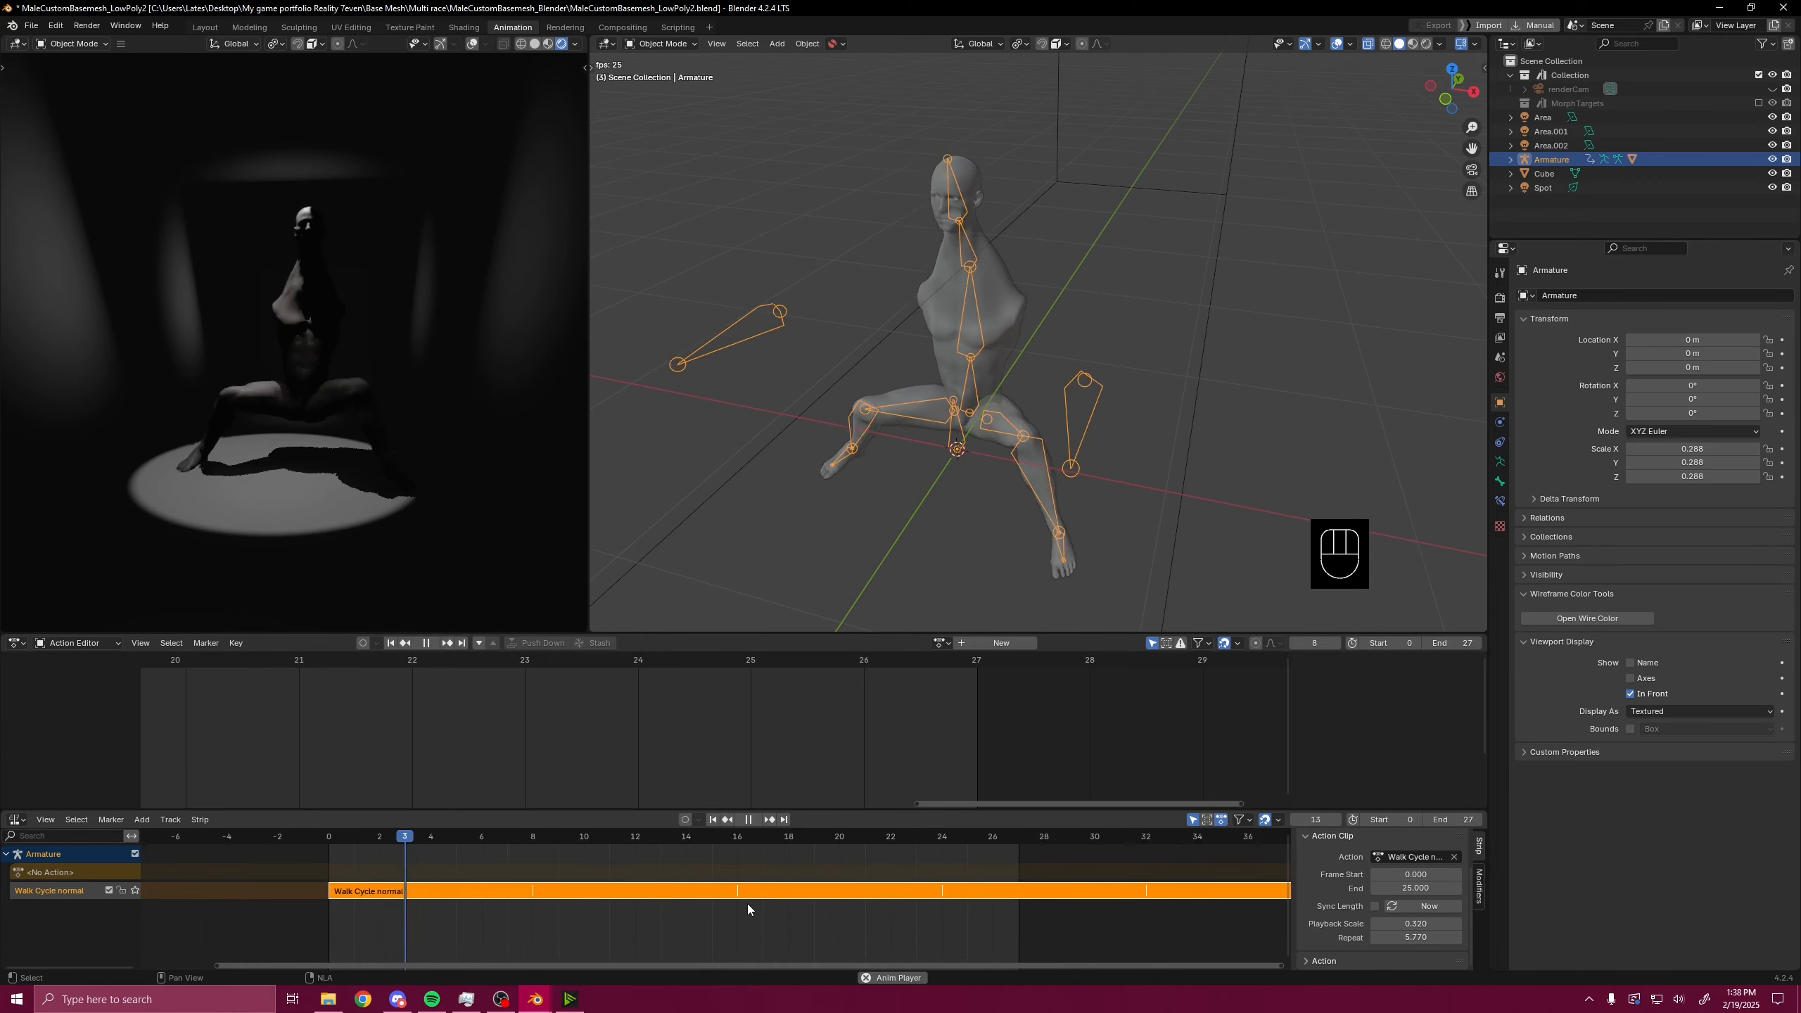
- Compare the strip's repeat boundaries with the scene's end frame and set its playback scale to 0.360
{"action": "scroll", "coordinate": [720, 919], "scroll_direction": "up", "scroll_amount": 5}
{"action": "middle_click_drag", "start_coordinate": [647, 942], "coordinate": [736, 938]}
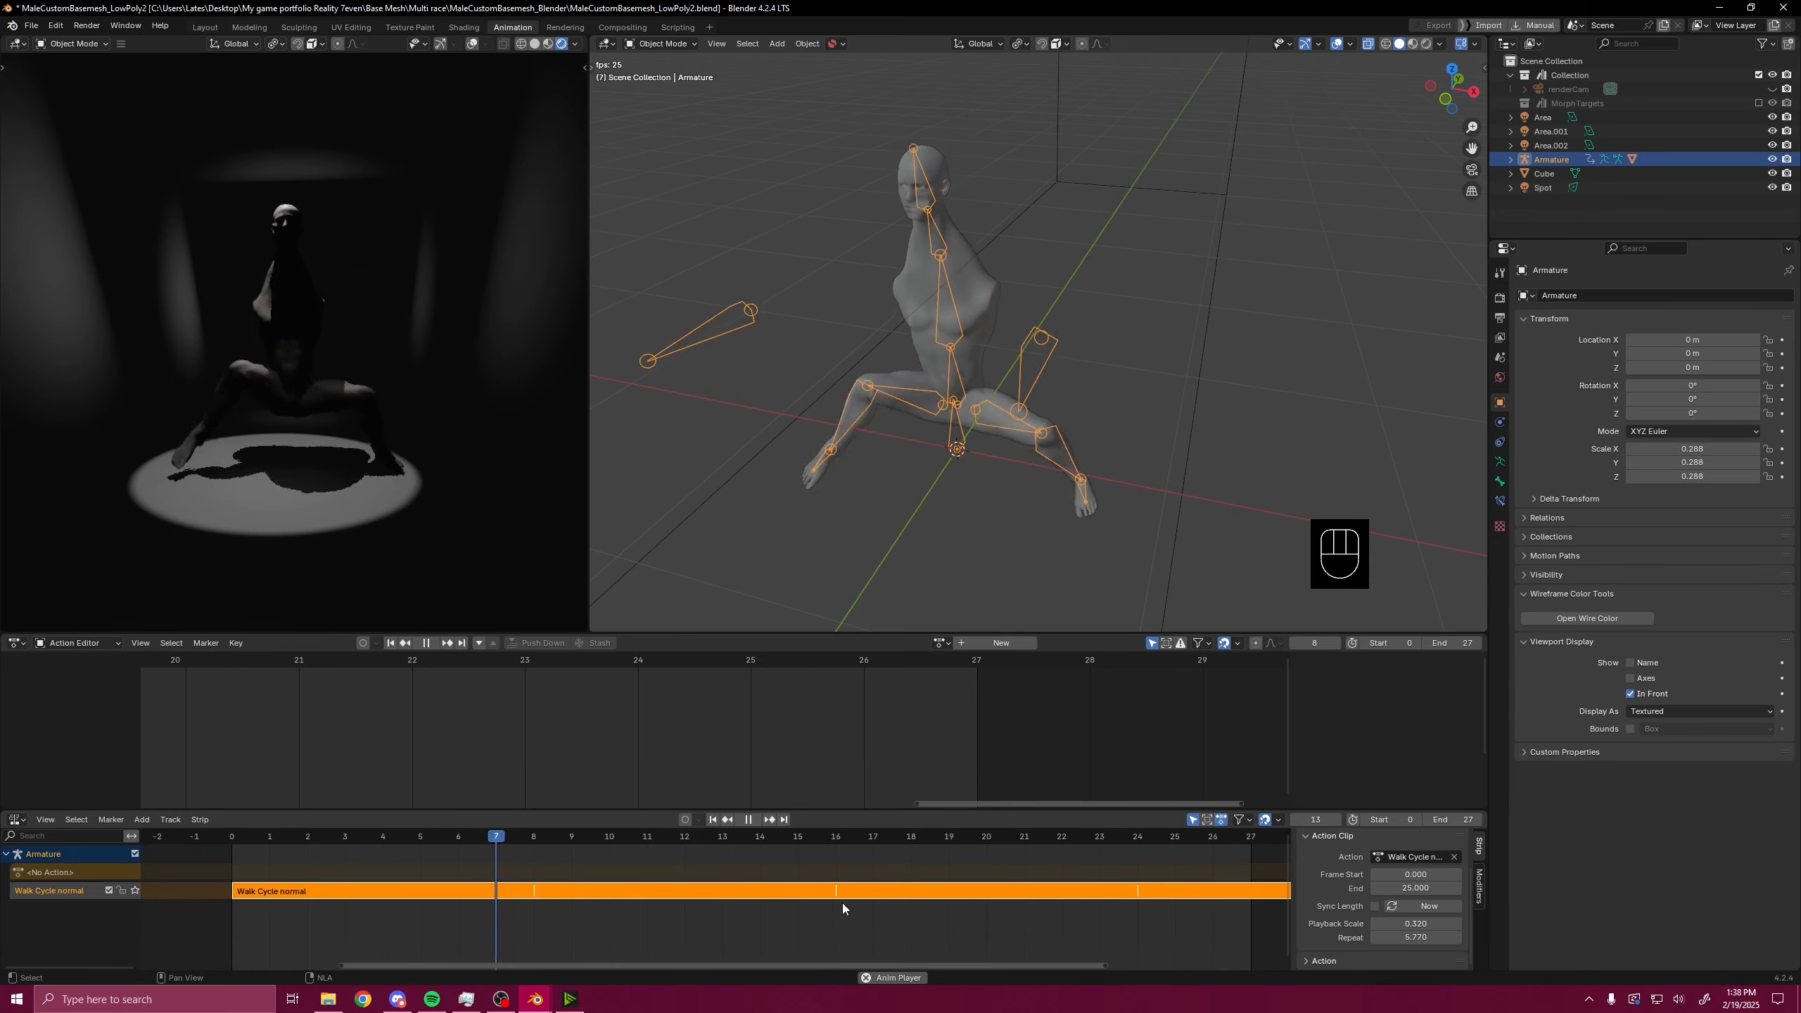
{"action": "scroll", "coordinate": [1049, 915], "scroll_direction": "down", "scroll_amount": 4}
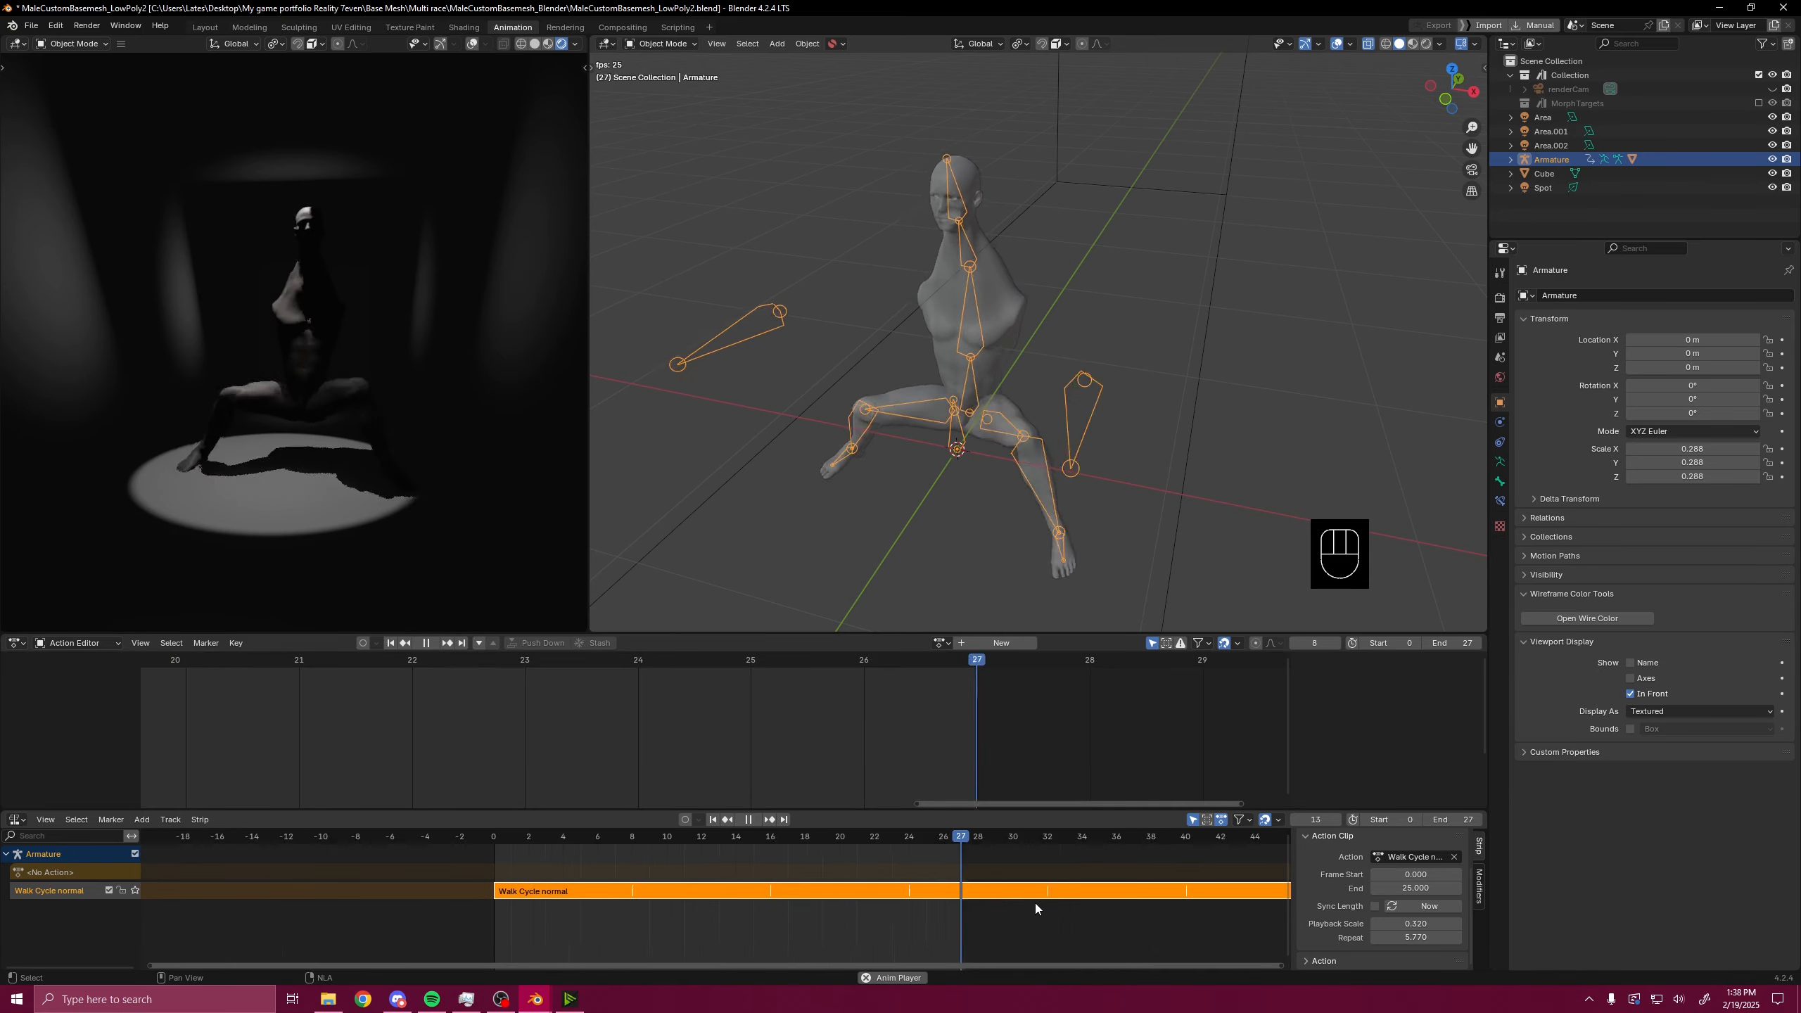
{"action": "scroll", "coordinate": [1035, 904], "scroll_direction": "down", "scroll_amount": 1}
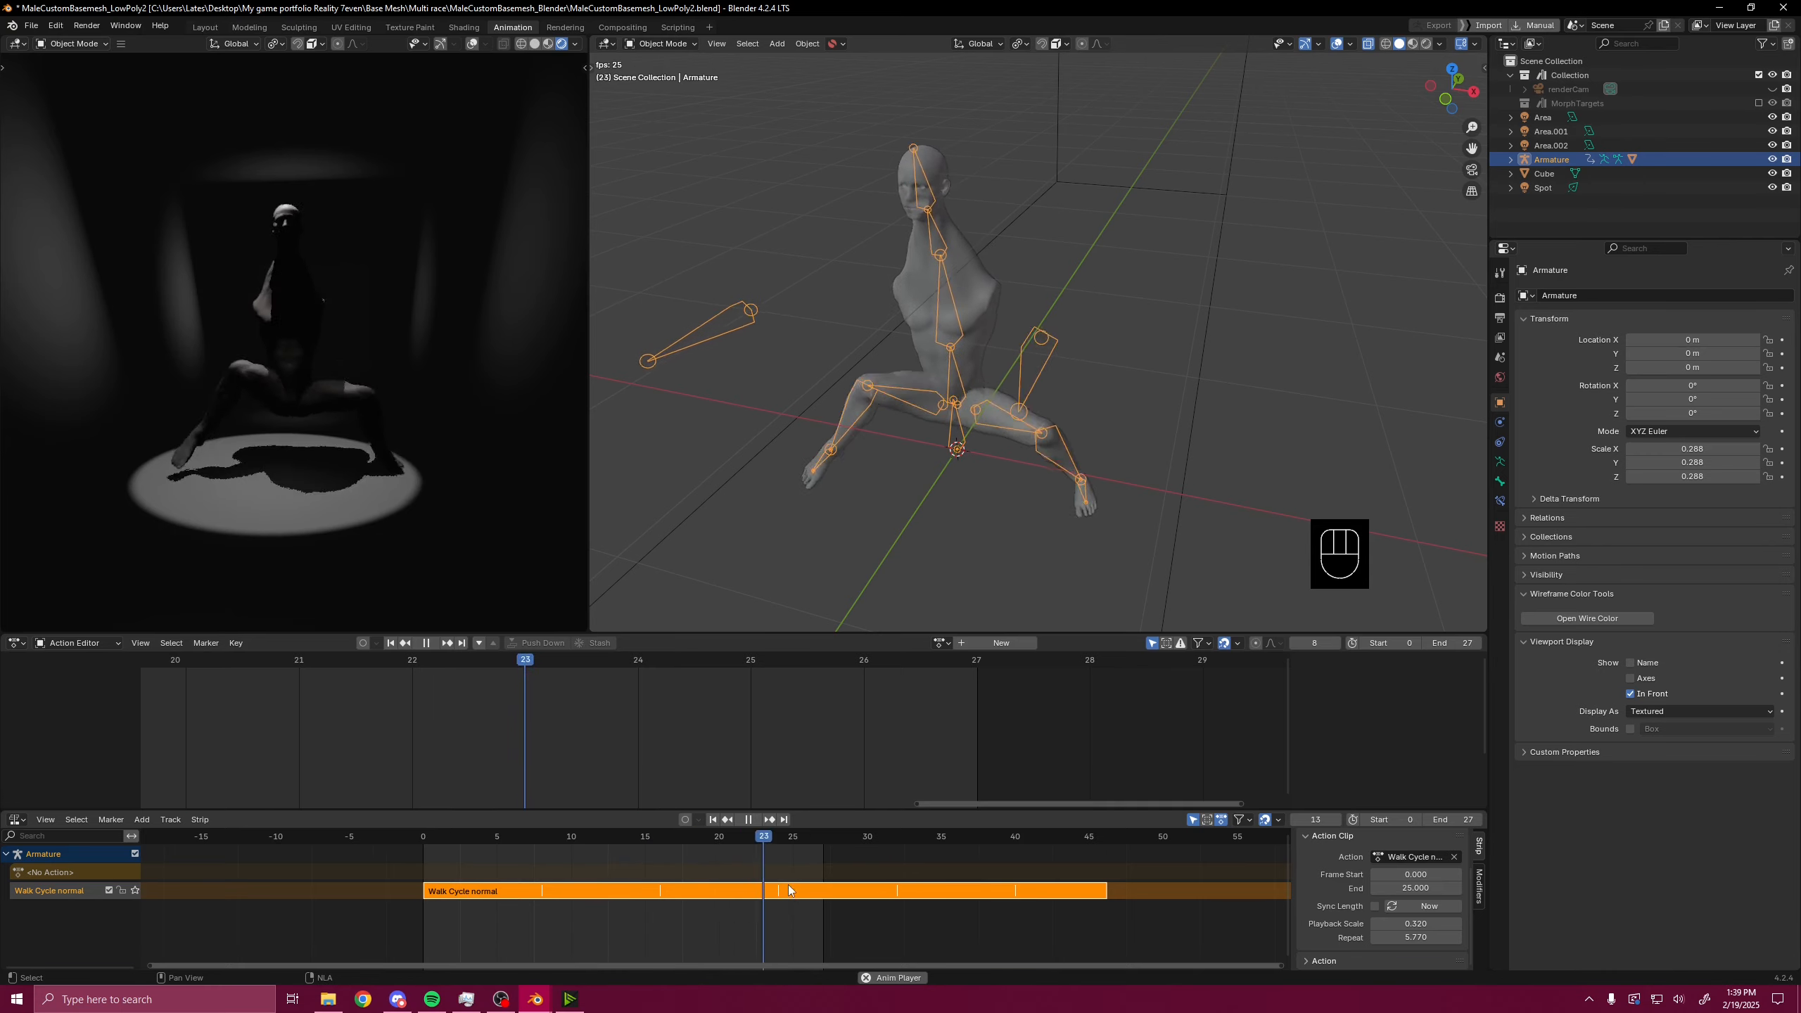
{"action": "scroll", "coordinate": [839, 904], "scroll_direction": "up", "scroll_amount": 4}
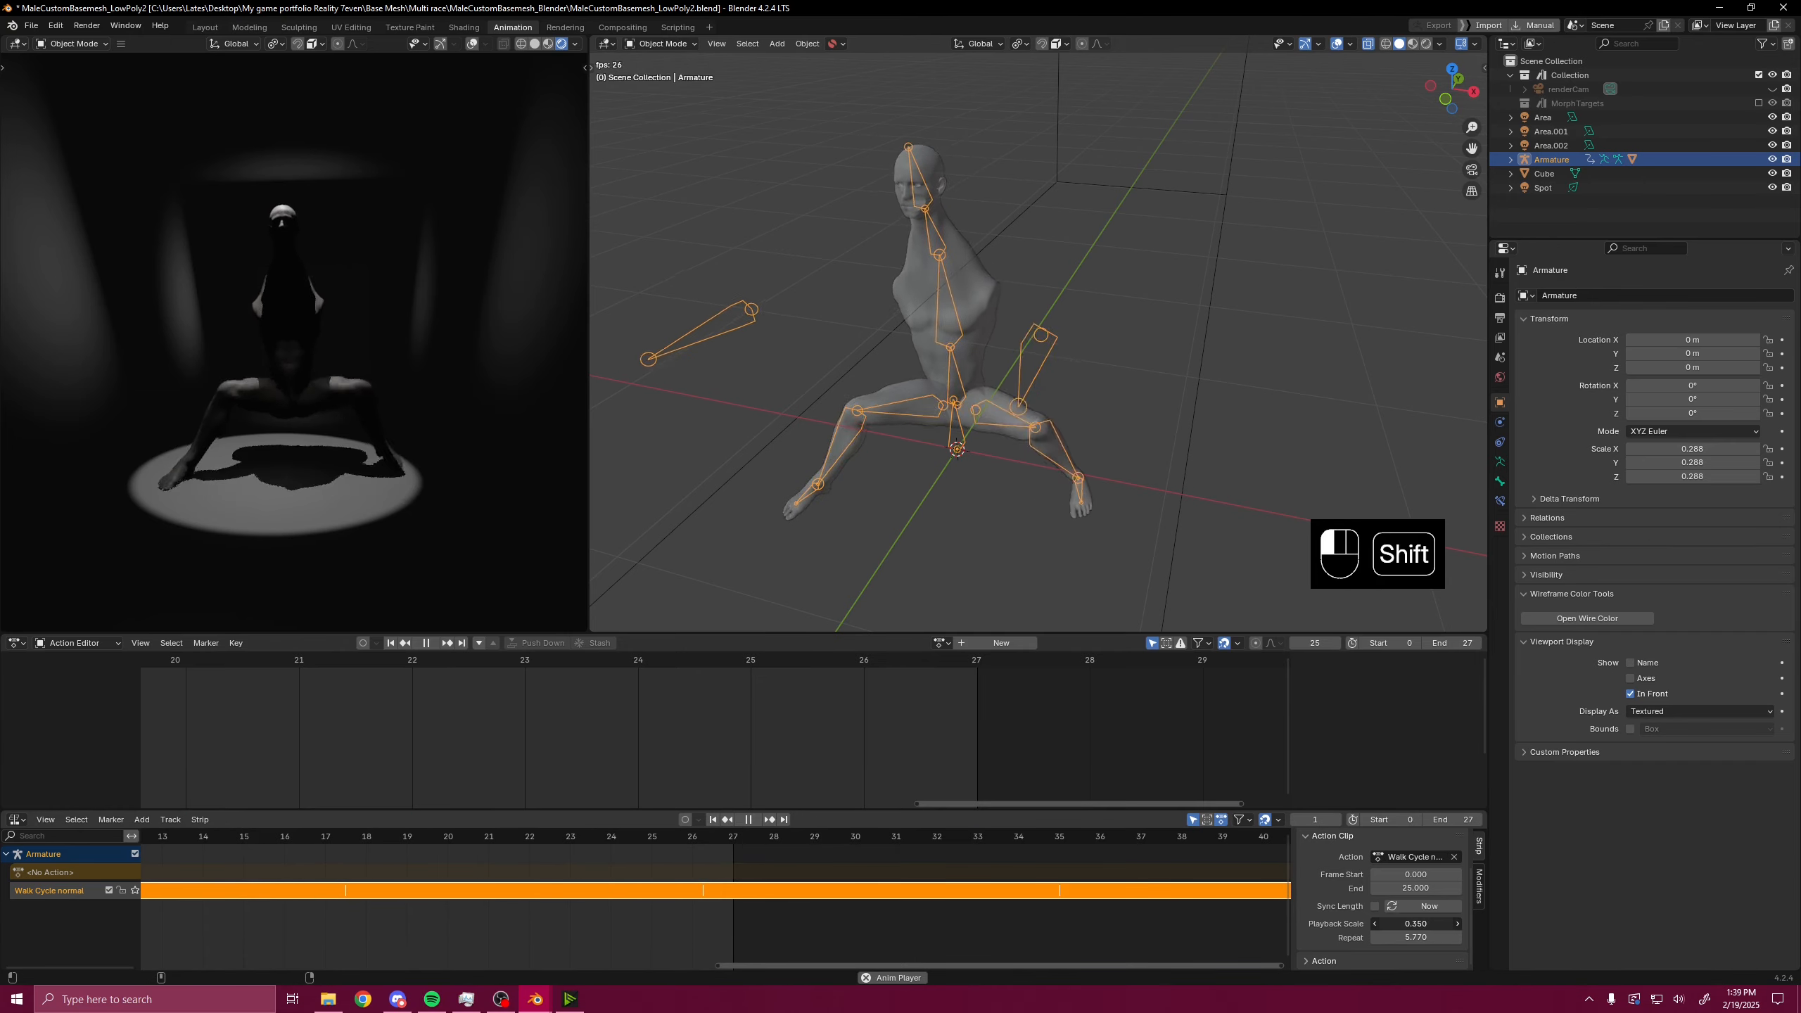
{"action": "left_click_drag", "start_coordinate": [1415, 924], "coordinate": [1430, 924], "text": "shift"}
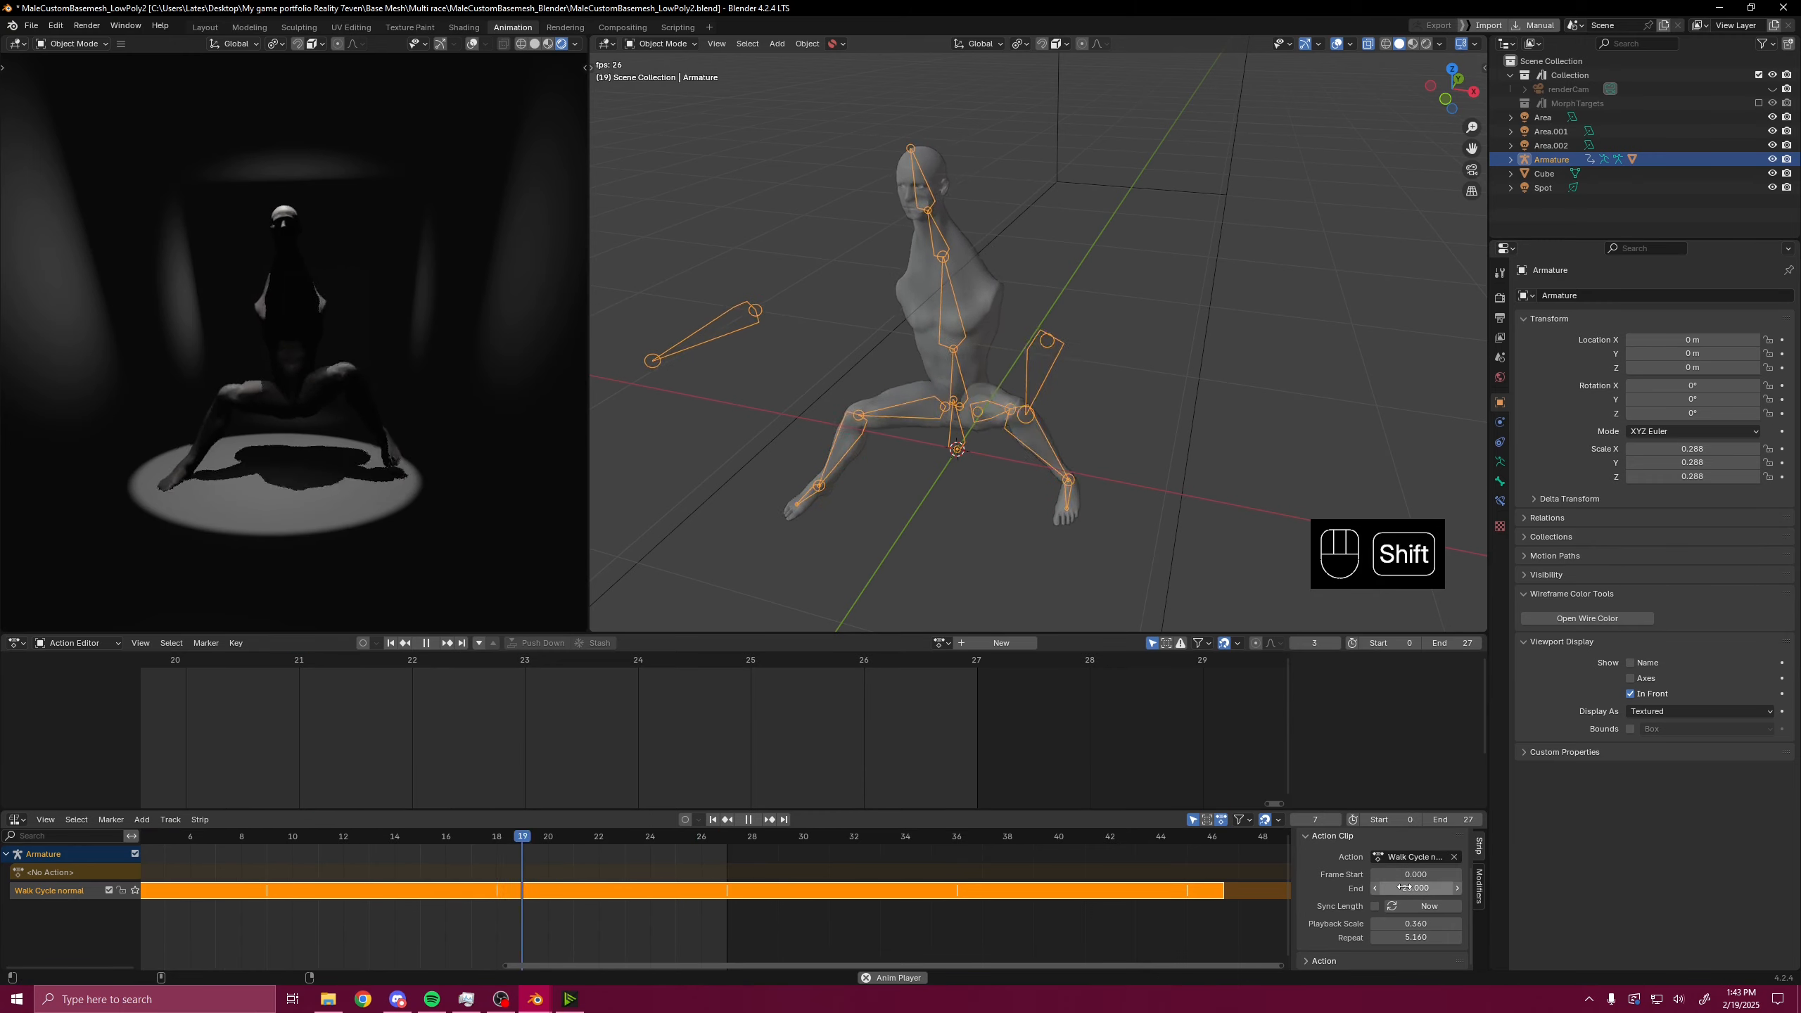
- Try raising the Walk Cycle normal strip's action end frame to 25.570
{"action": "left_click_drag", "start_coordinate": [1404, 889], "coordinate": [1436, 888], "text": "shift"}
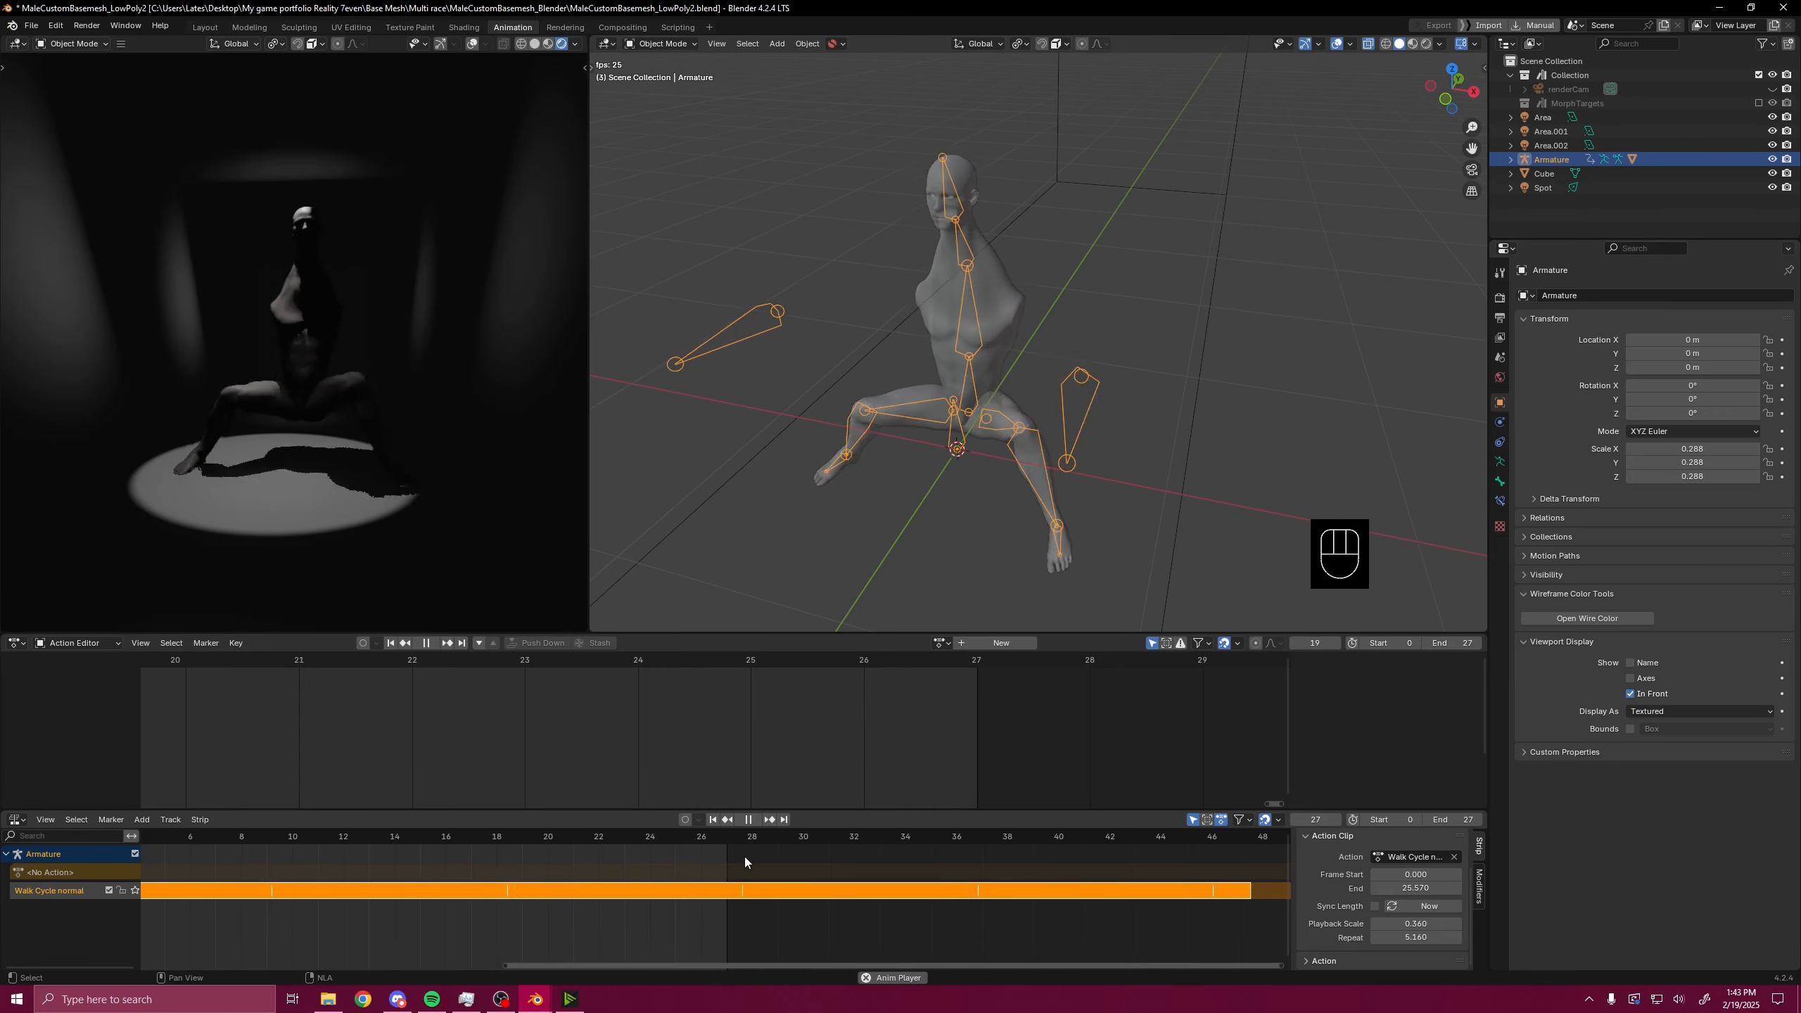
{"action": "scroll", "coordinate": [780, 874], "scroll_direction": "up", "scroll_amount": 16}
{"action": "middle_click_drag", "start_coordinate": [967, 923], "coordinate": [907, 915]}
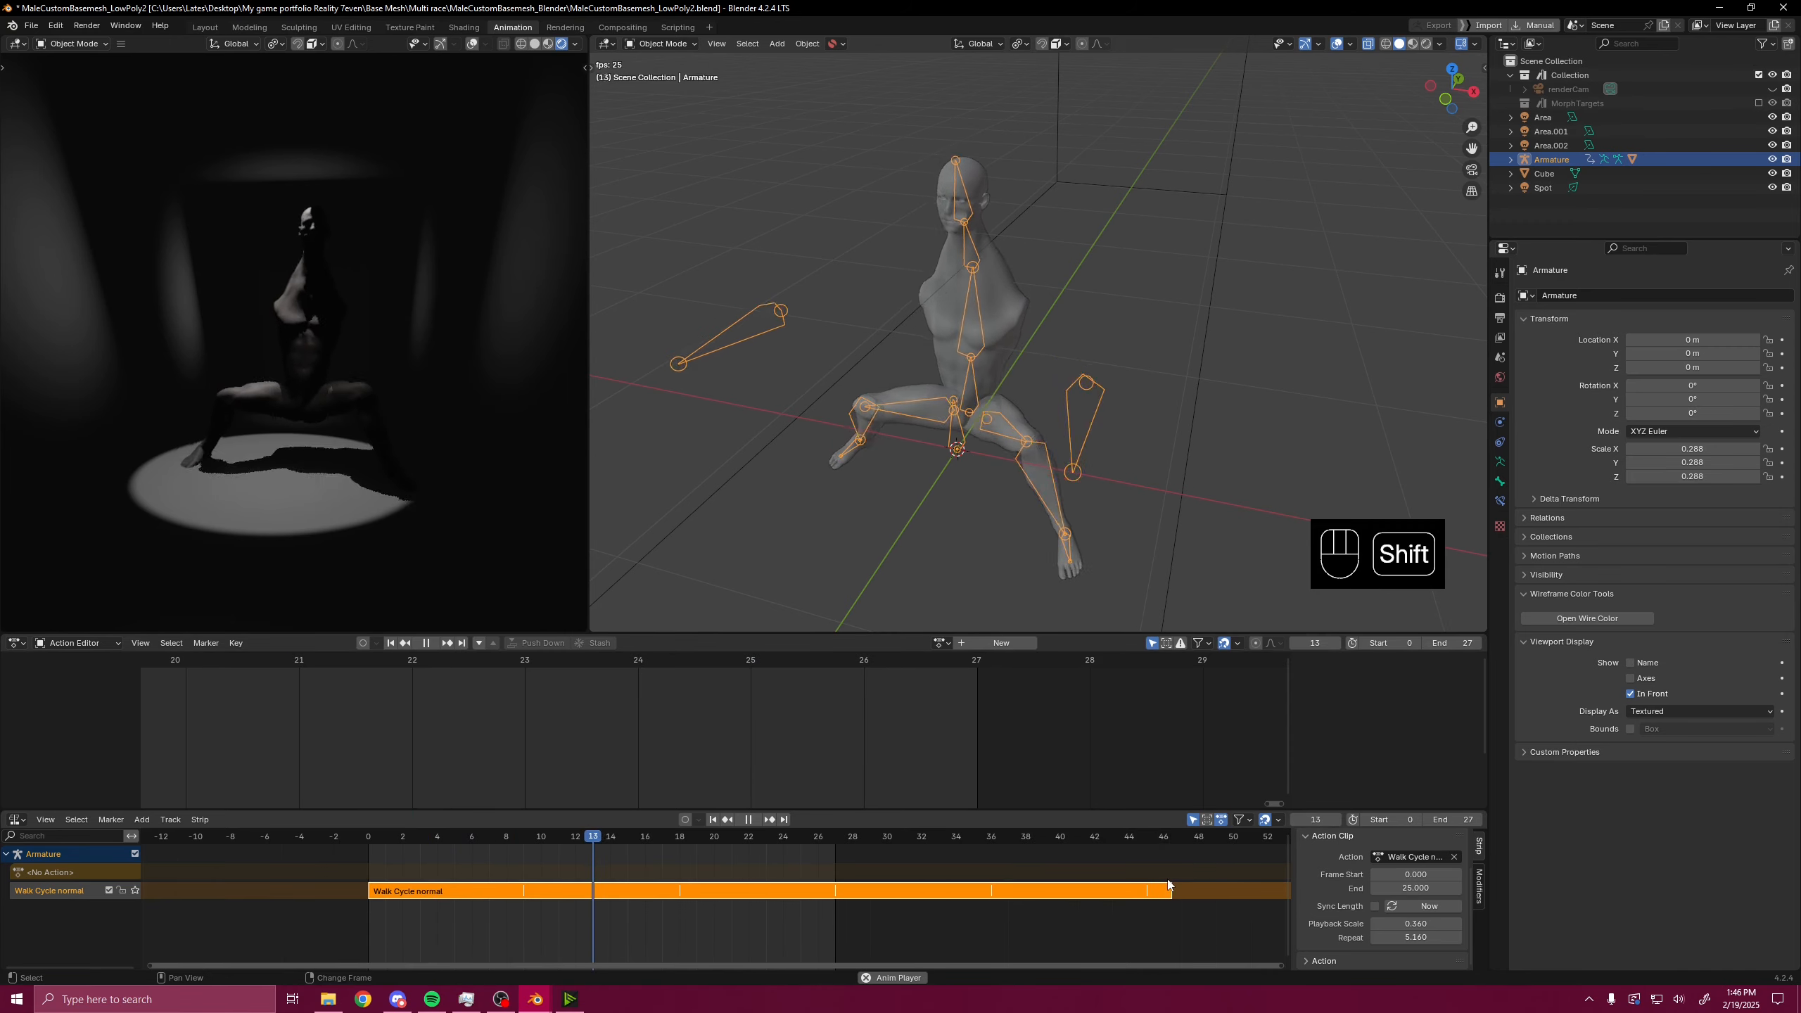
- Stop playback, set the Walk Cycle normal strip's repeat to 5.170, and split the strip at frame 27
{"action": "key", "text": "shift+space"}
{"action": "left_click_drag", "start_coordinate": [1429, 939], "coordinate": [1391, 930]}
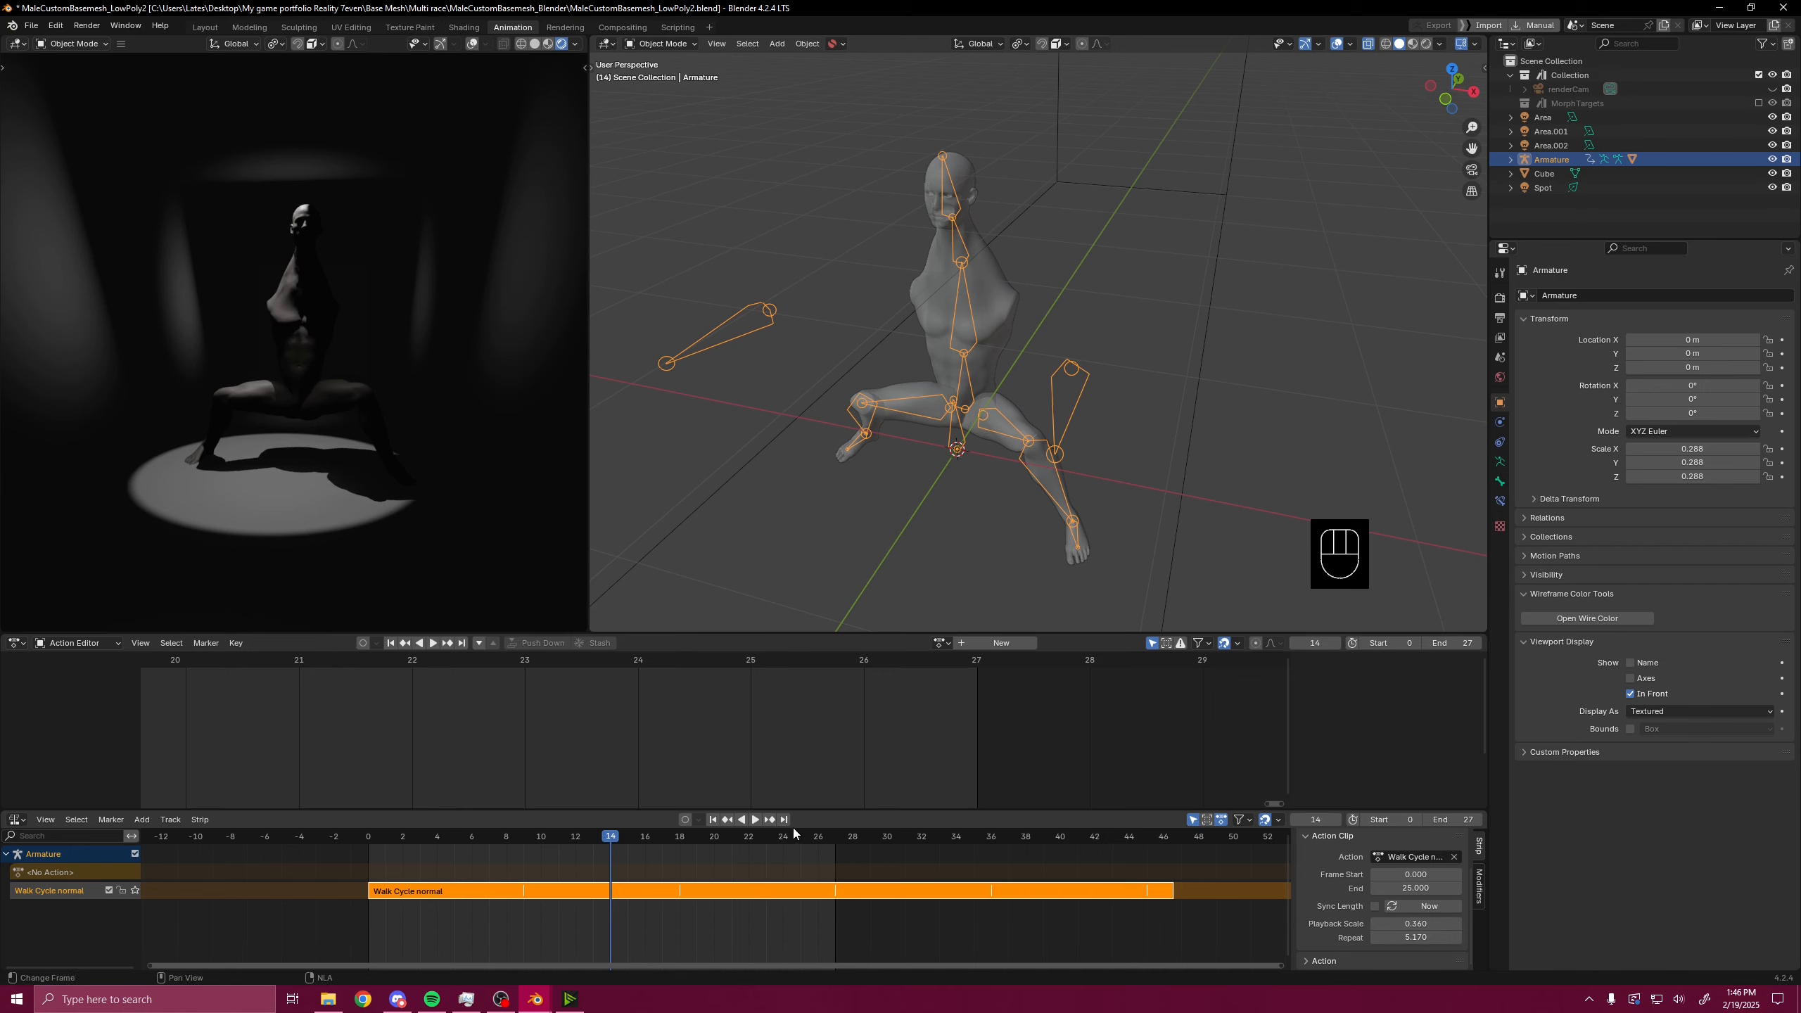
{"action": "left_click", "coordinate": [836, 837]}
{"action": "scroll", "coordinate": [855, 862], "scroll_direction": "up", "scroll_amount": 12}
{"action": "middle_click_drag", "start_coordinate": [1064, 880], "coordinate": [699, 892]}
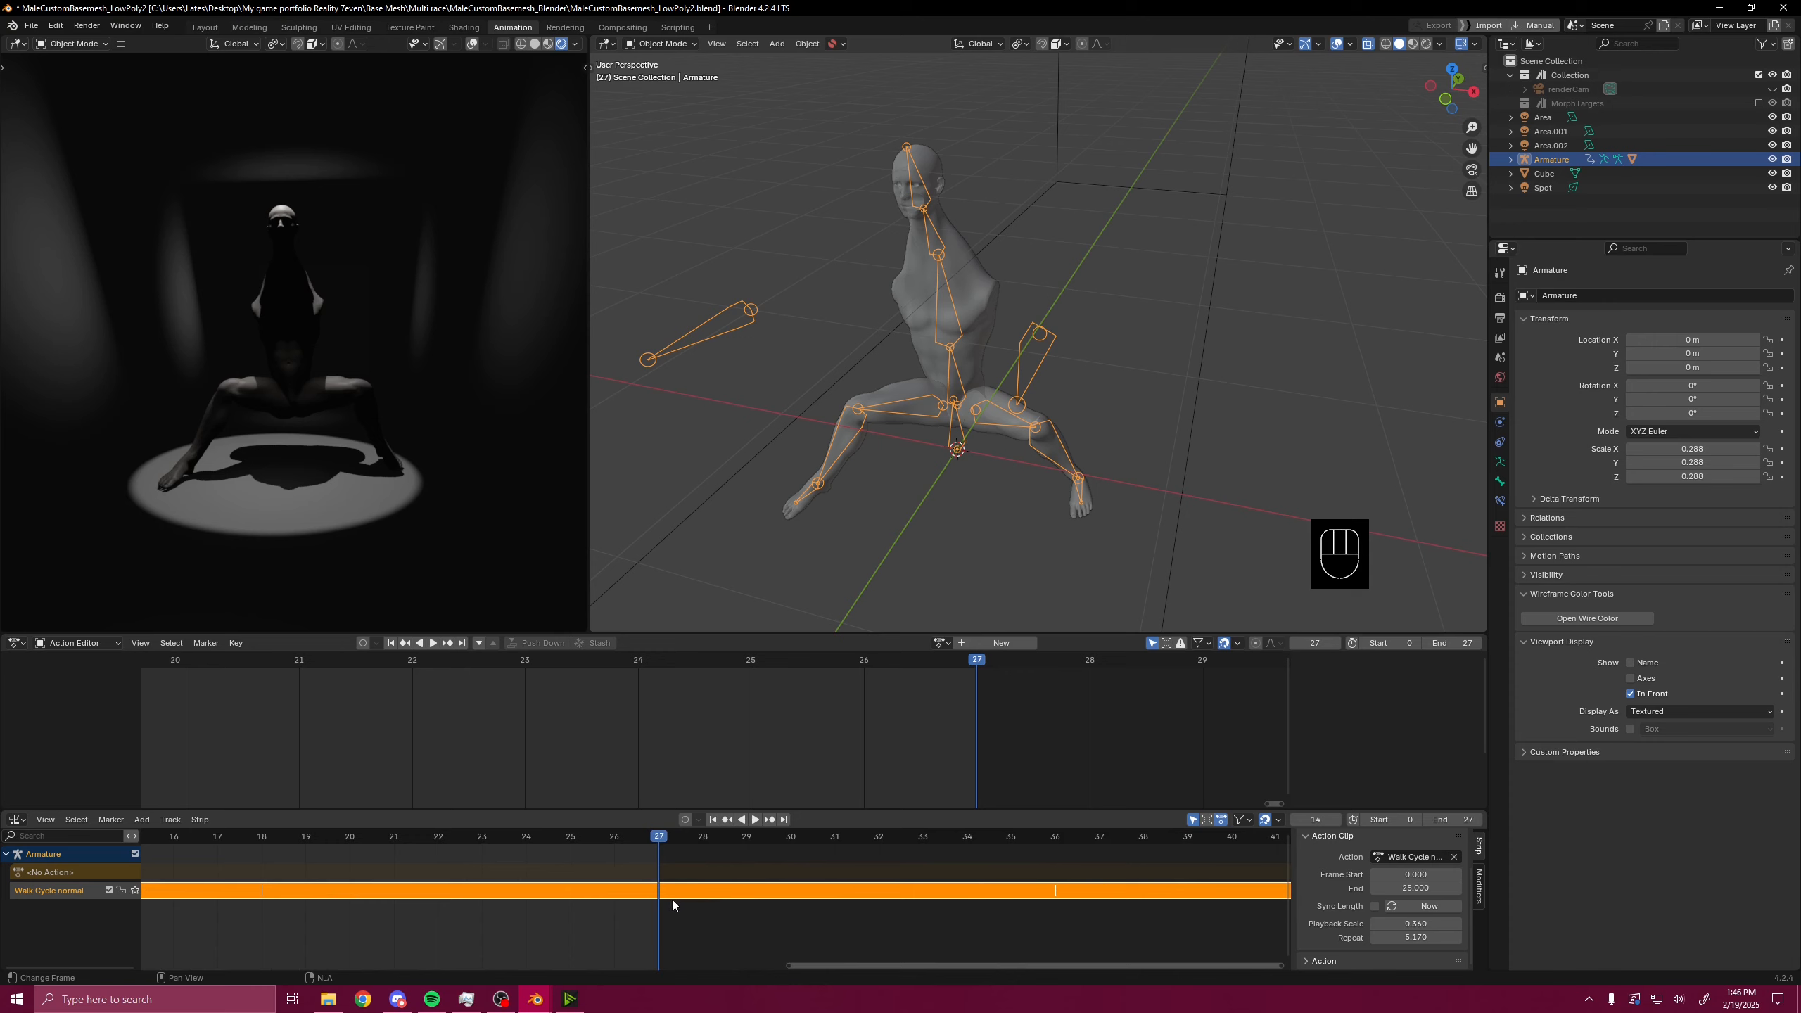
{"action": "key", "text": "y"}
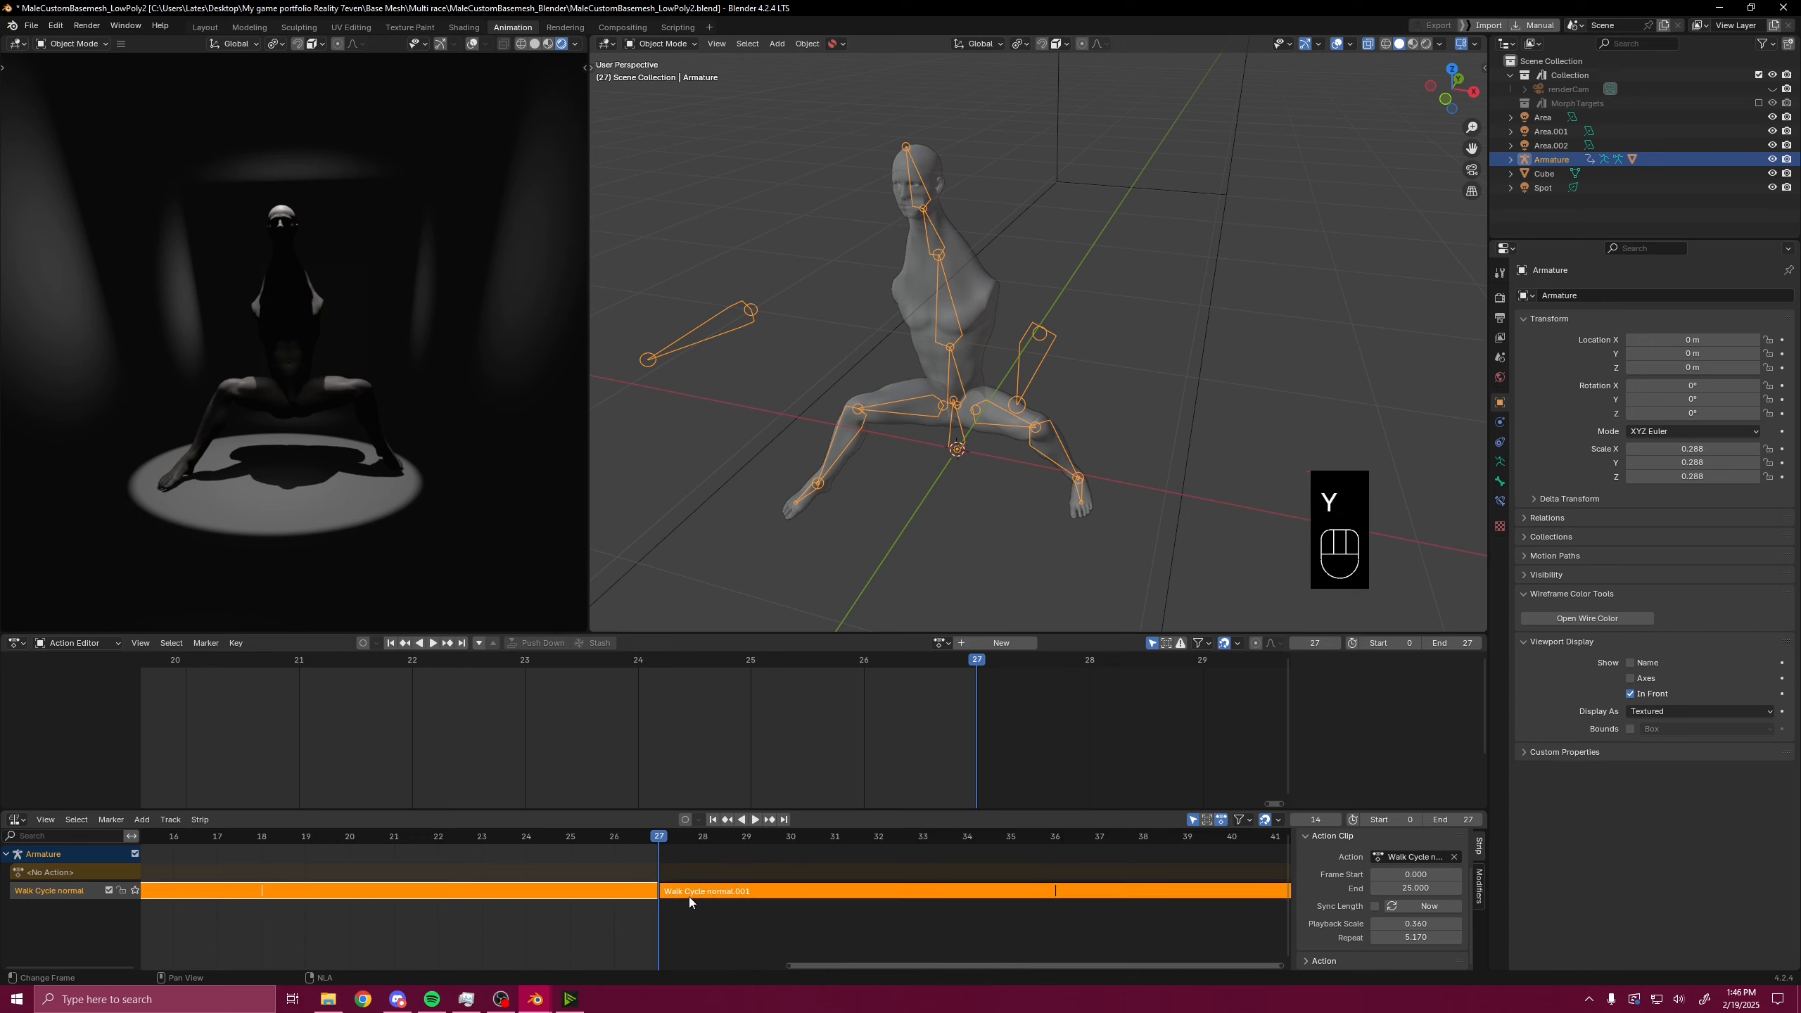
- Delete the split-off part of the Walk Cycle normal strip that lies after frame 27
{"action": "scroll", "coordinate": [718, 899], "scroll_direction": "down", "scroll_amount": 3}
{"action": "left_click_drag", "start_coordinate": [718, 898], "coordinate": [788, 901]}
{"action": "middle_click_drag", "start_coordinate": [699, 935], "coordinate": [987, 922]}
{"action": "key", "text": "Delete"}
{"action": "key", "text": "space"}
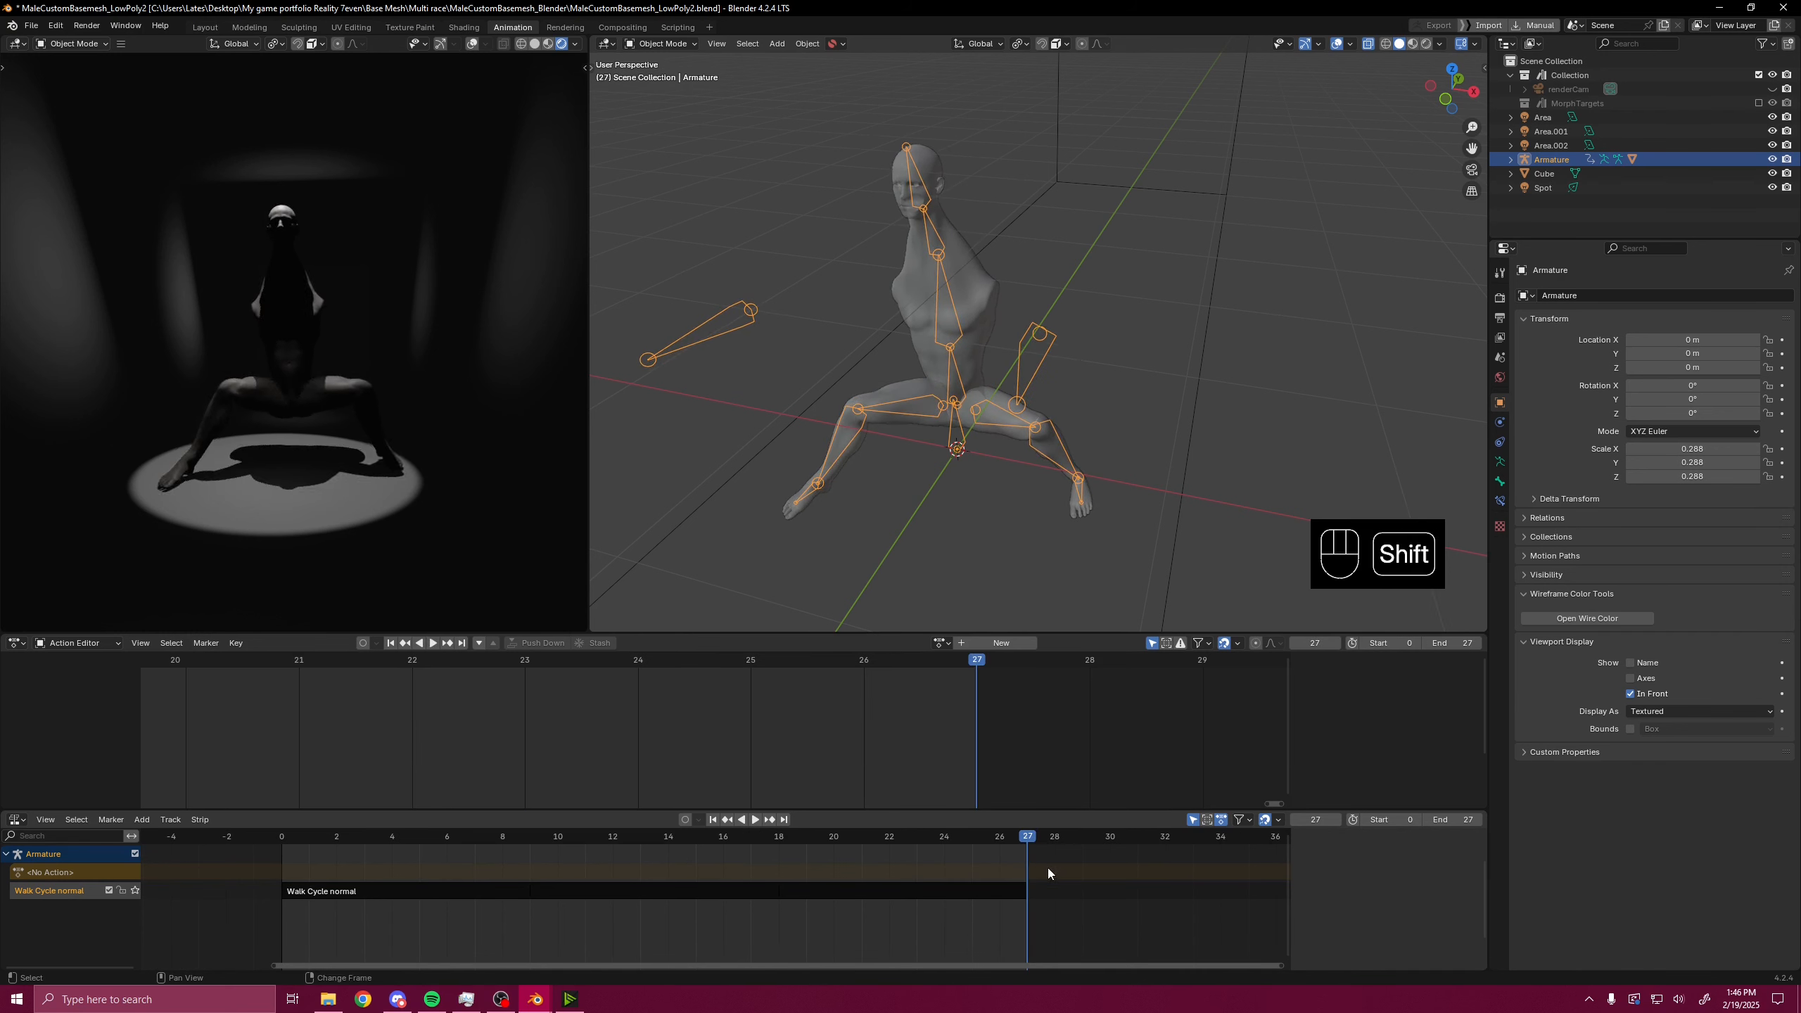
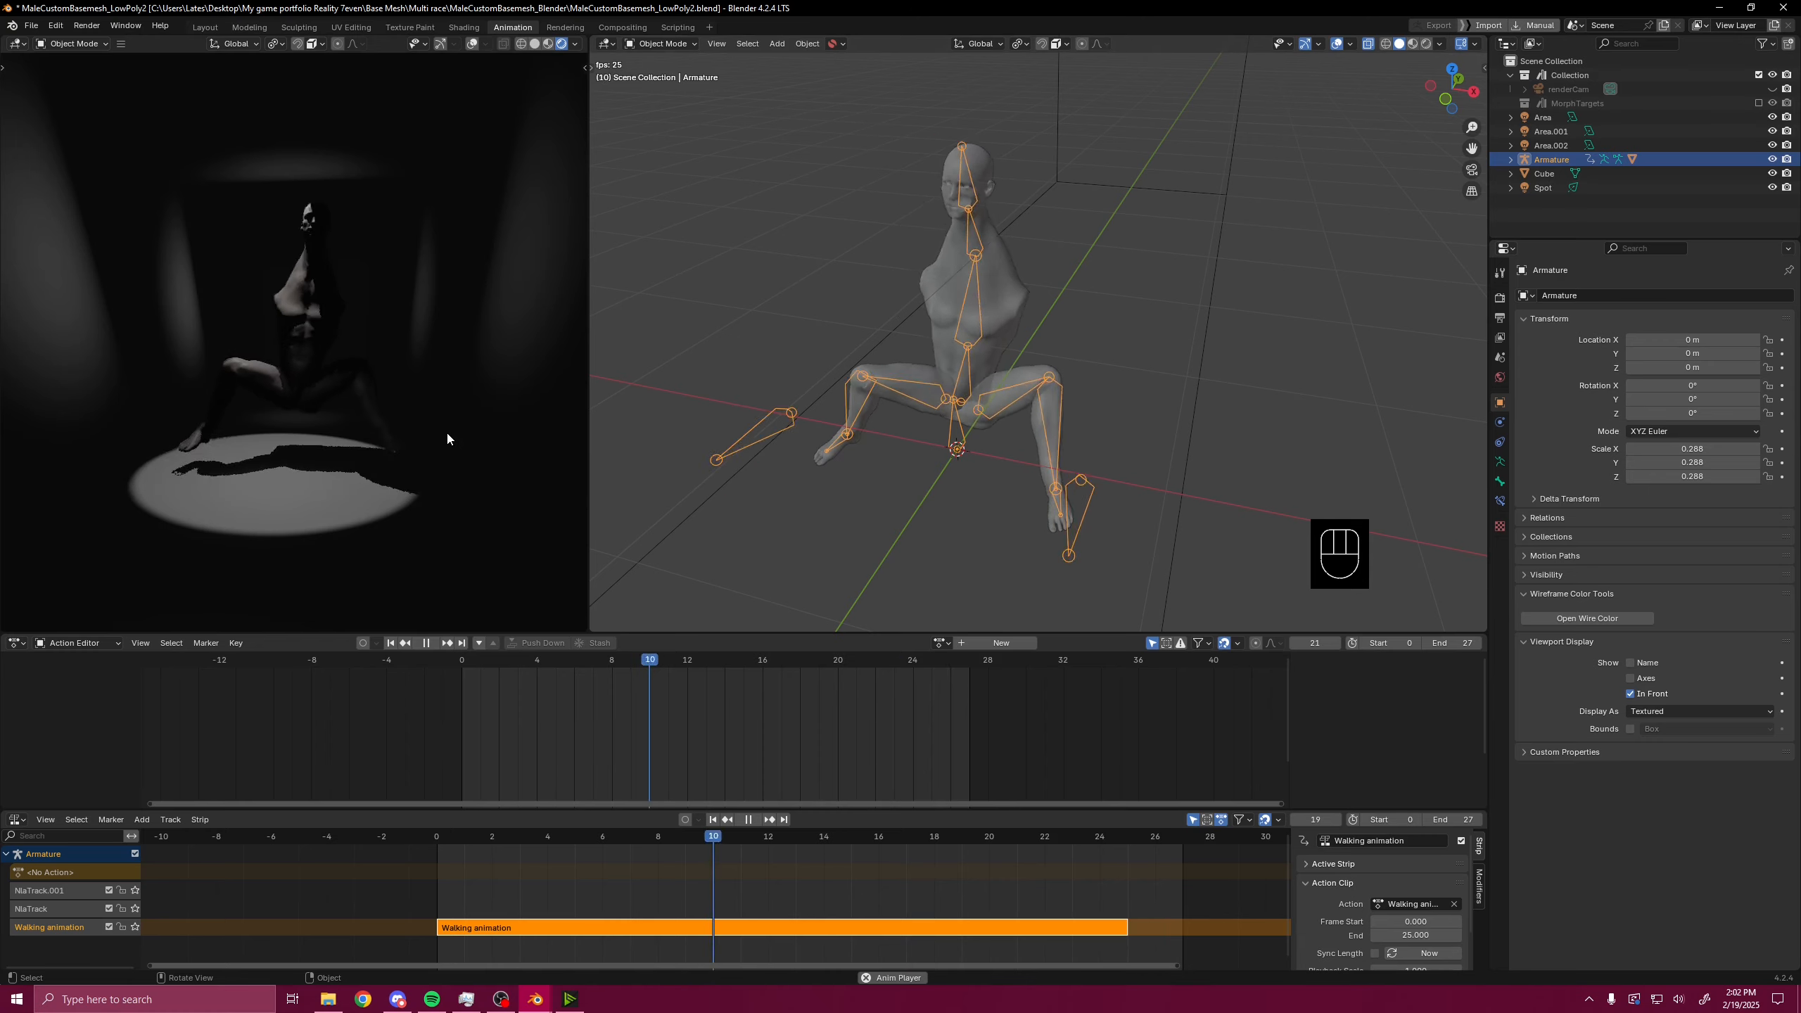
- Set the Walking animation strip's playback scale to 0.110 and increase its repeat count
{"action": "scroll", "coordinate": [1391, 921], "scroll_direction": "down", "scroll_amount": 1}
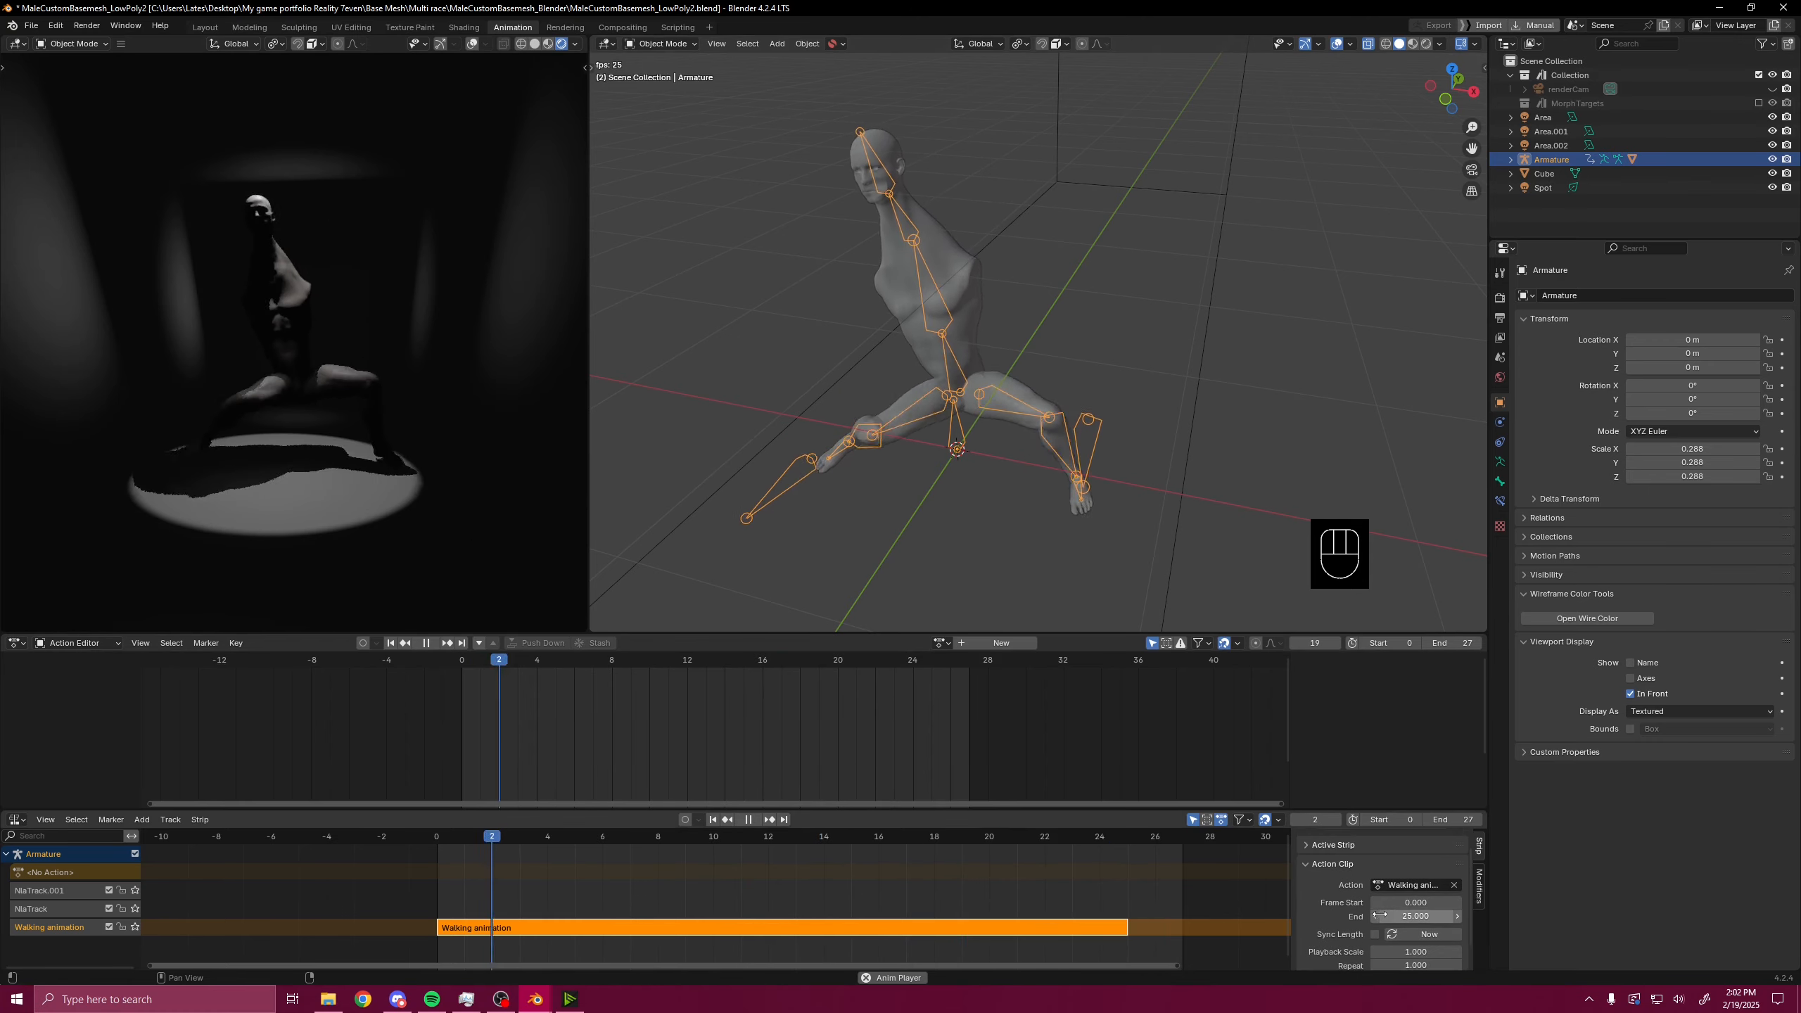
{"action": "scroll", "coordinate": [1318, 877], "scroll_direction": "down", "scroll_amount": 1}
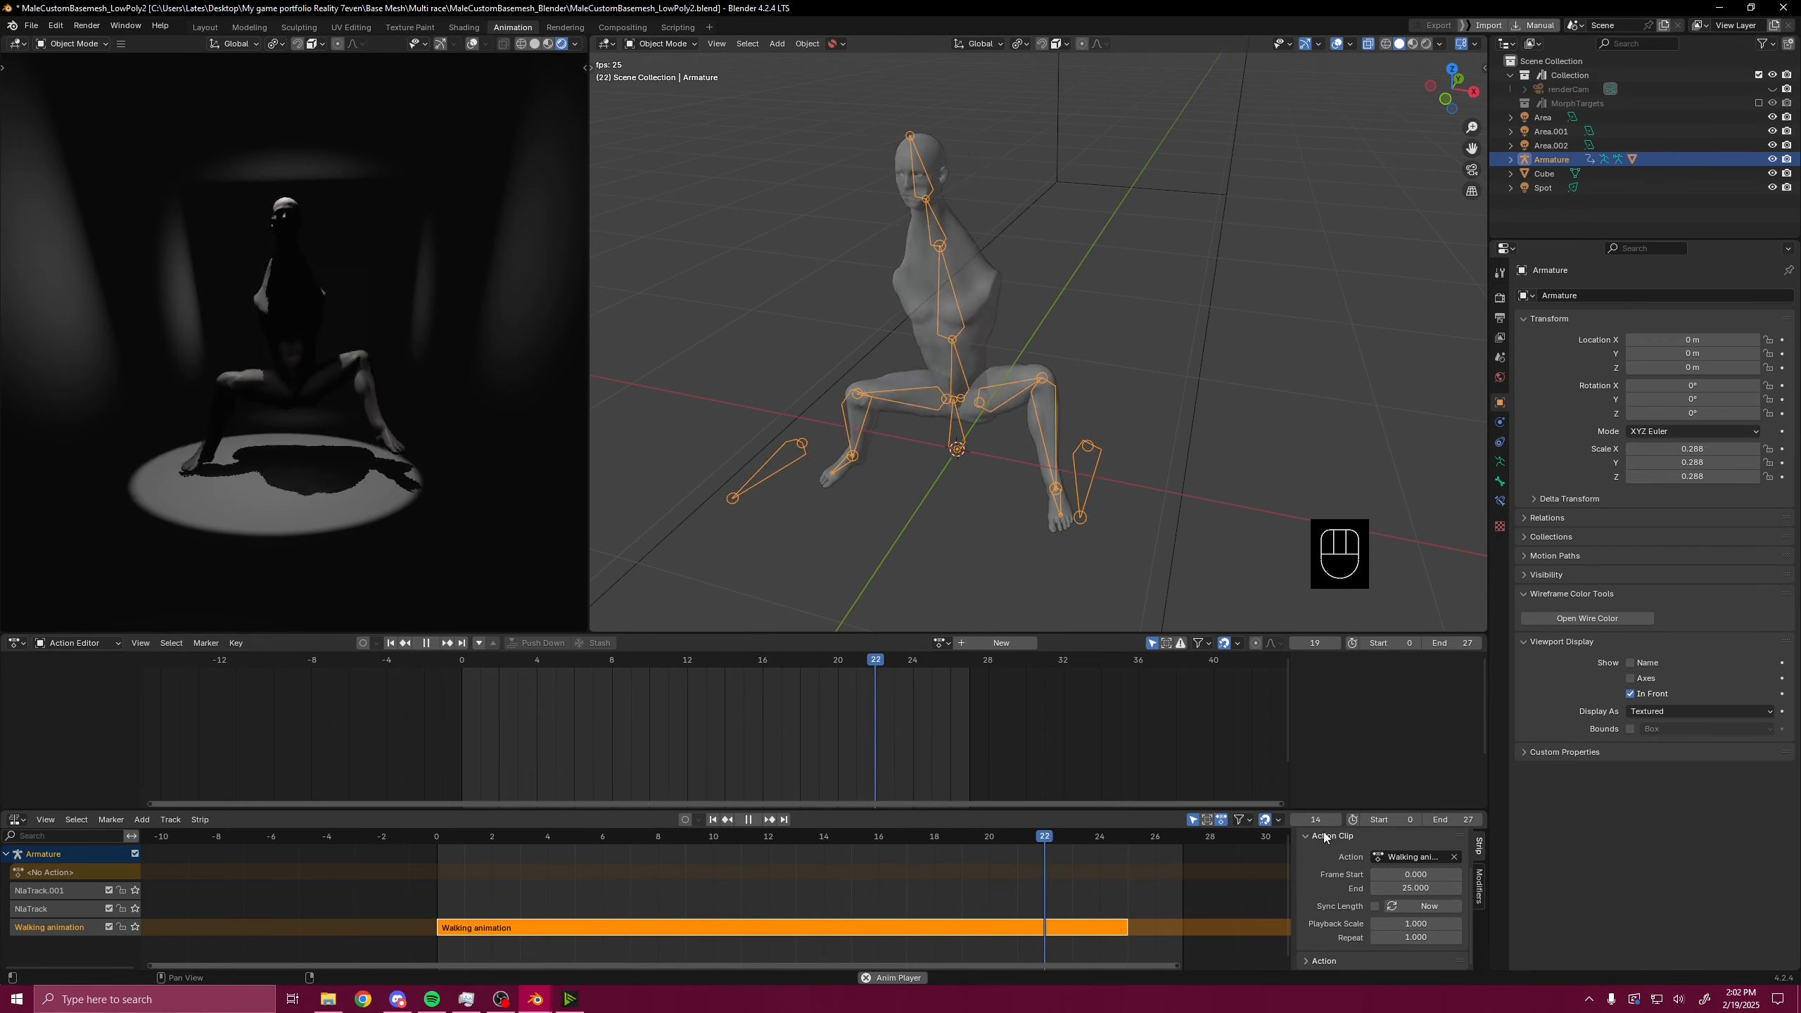
{"action": "left_click_drag", "start_coordinate": [1415, 924], "coordinate": [1355, 924], "text": "shift"}
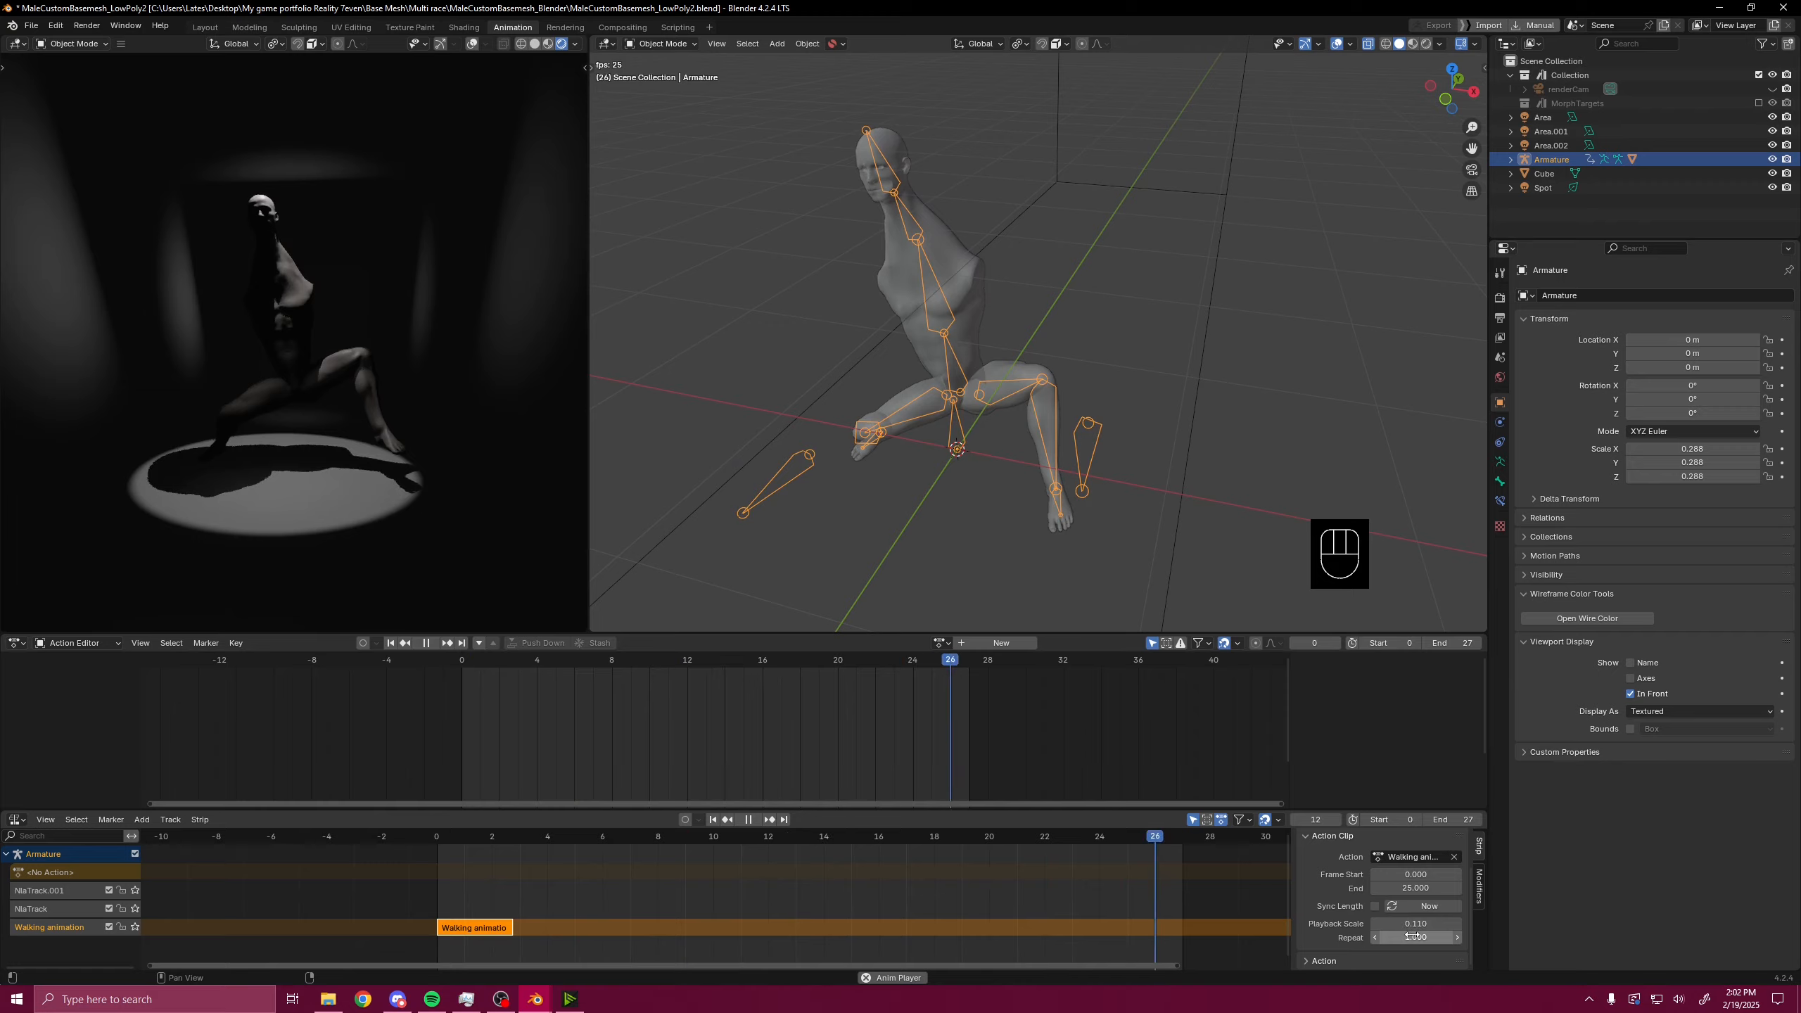
{"action": "left_click_drag", "start_coordinate": [1412, 937], "coordinate": [1468, 937], "text": "shift"}
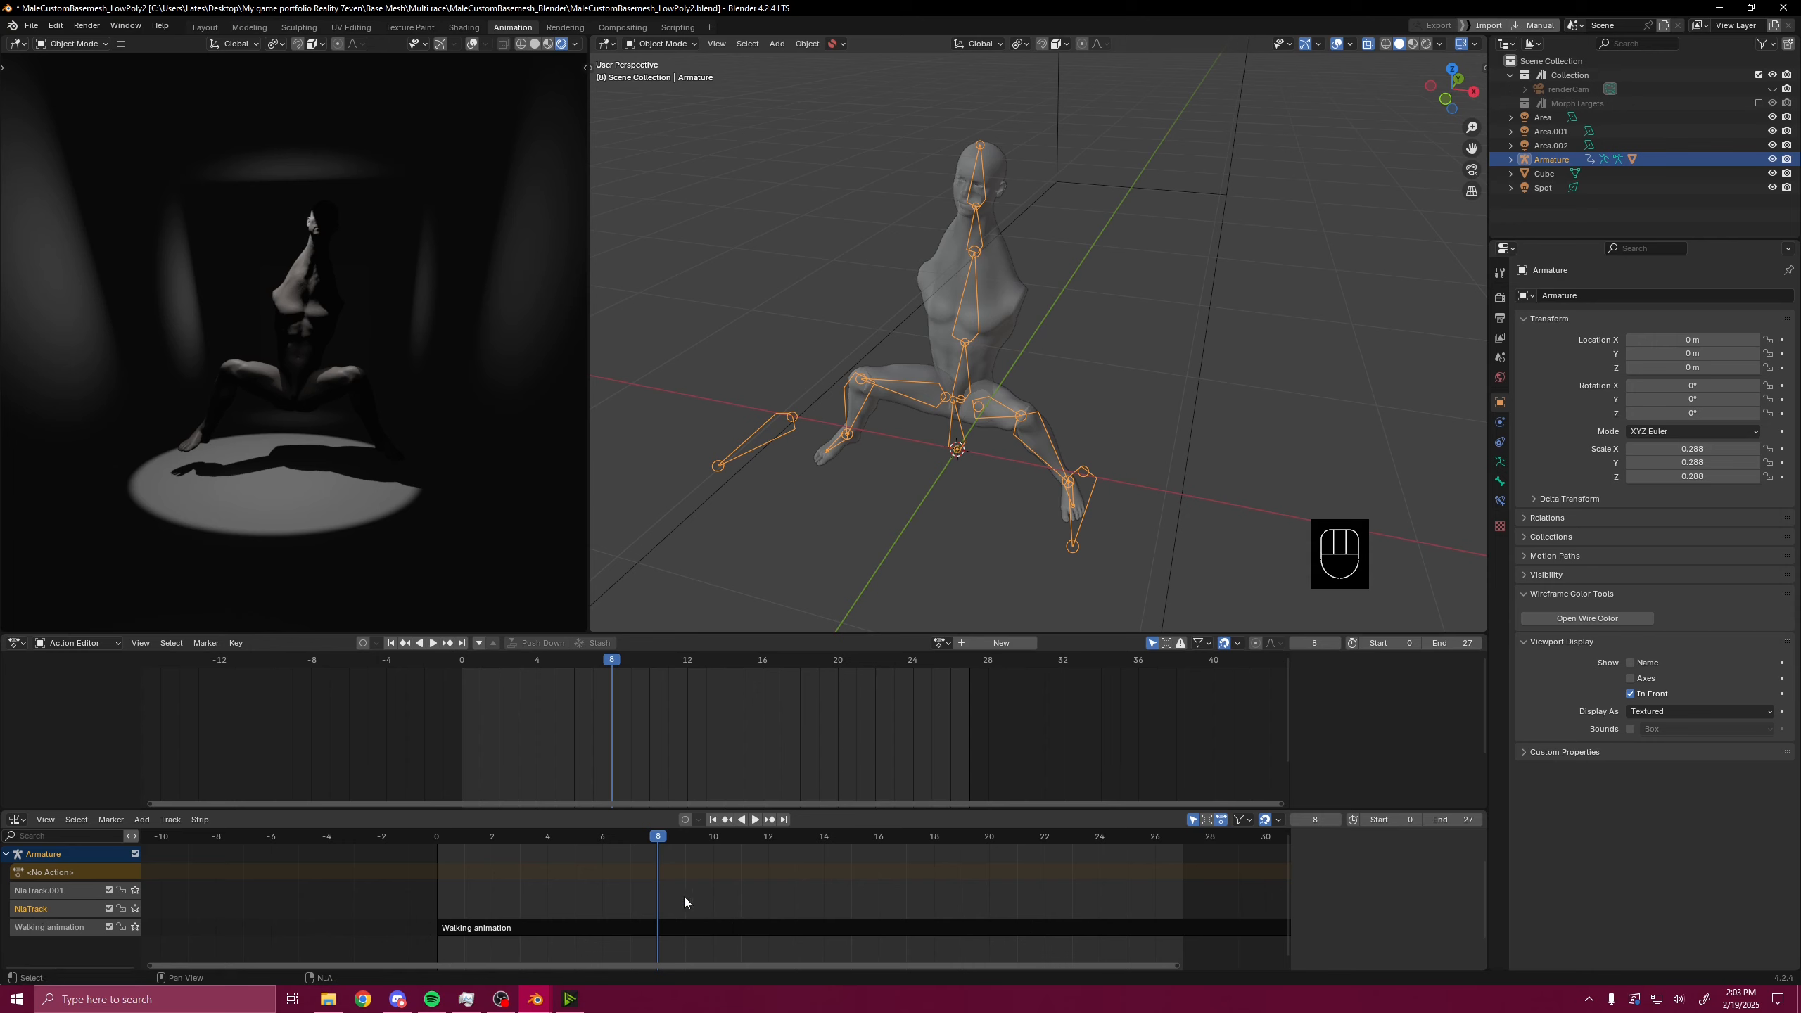
- Add the Bend Back action as a strip on NlaTrack starting at frame 6, and switch the track off and back on
{"action": "key", "text": "shift+a"}
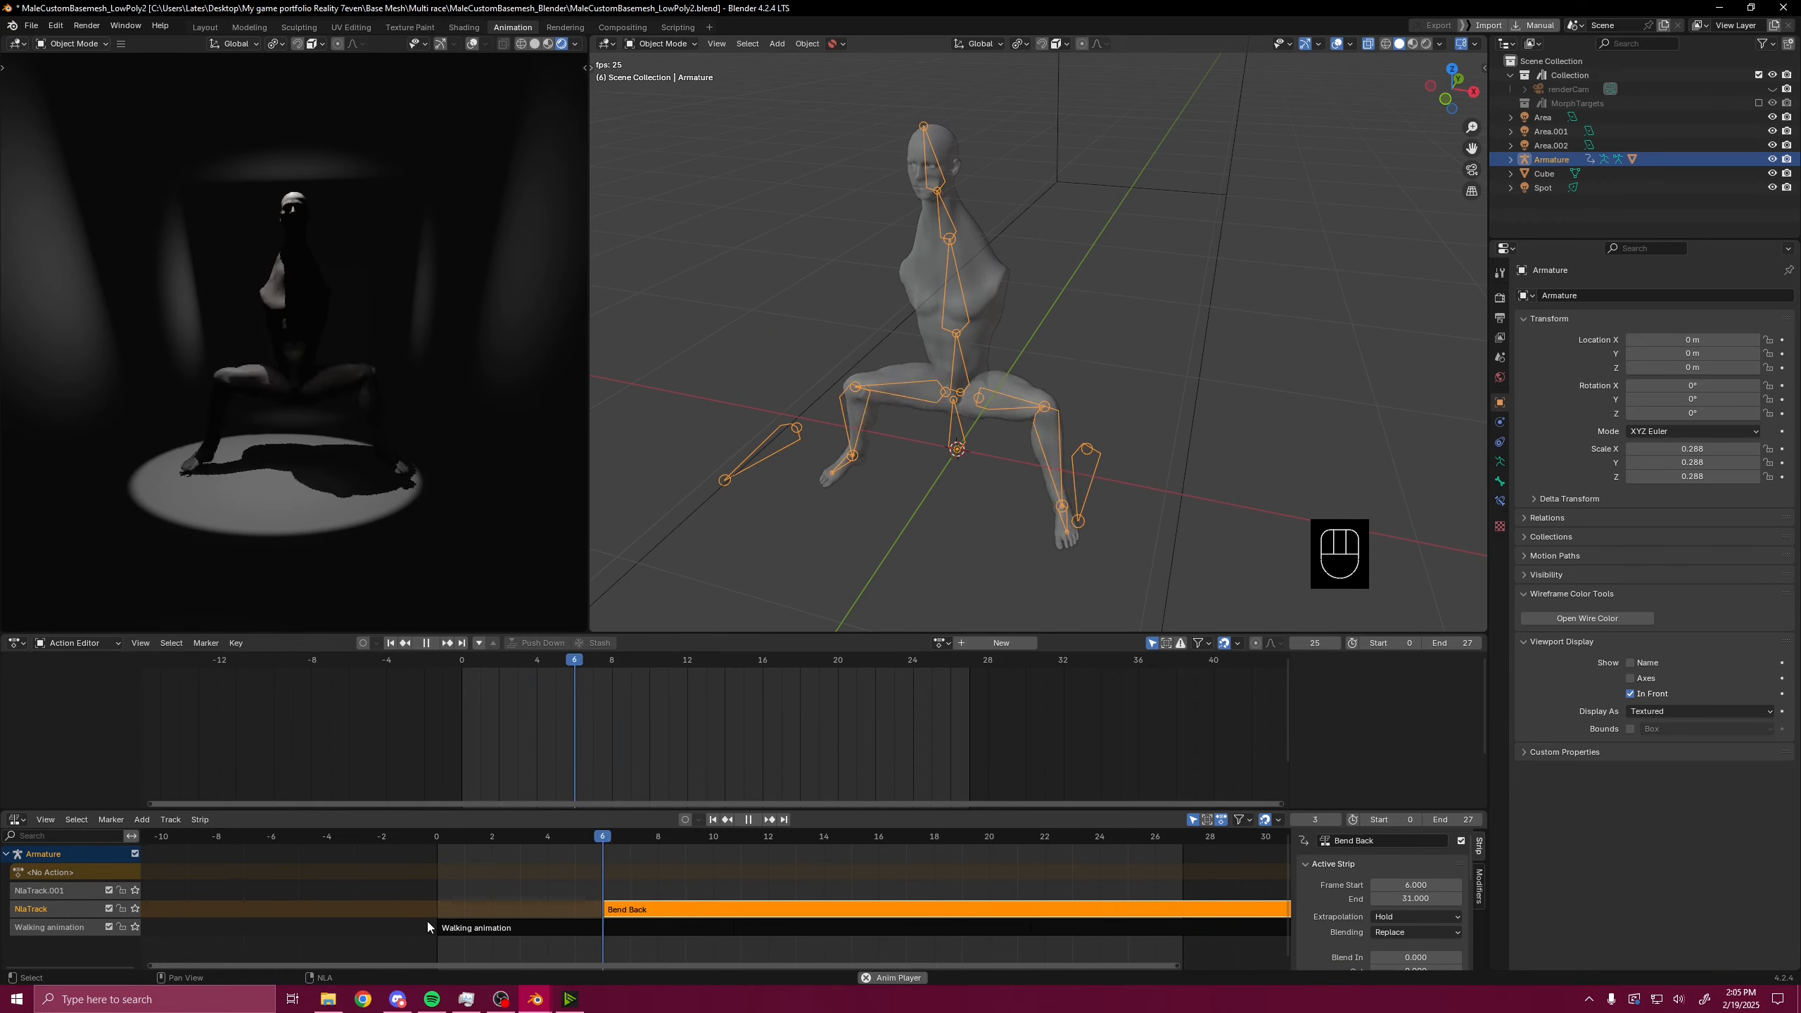
{"action": "left_click", "coordinate": [108, 909]}
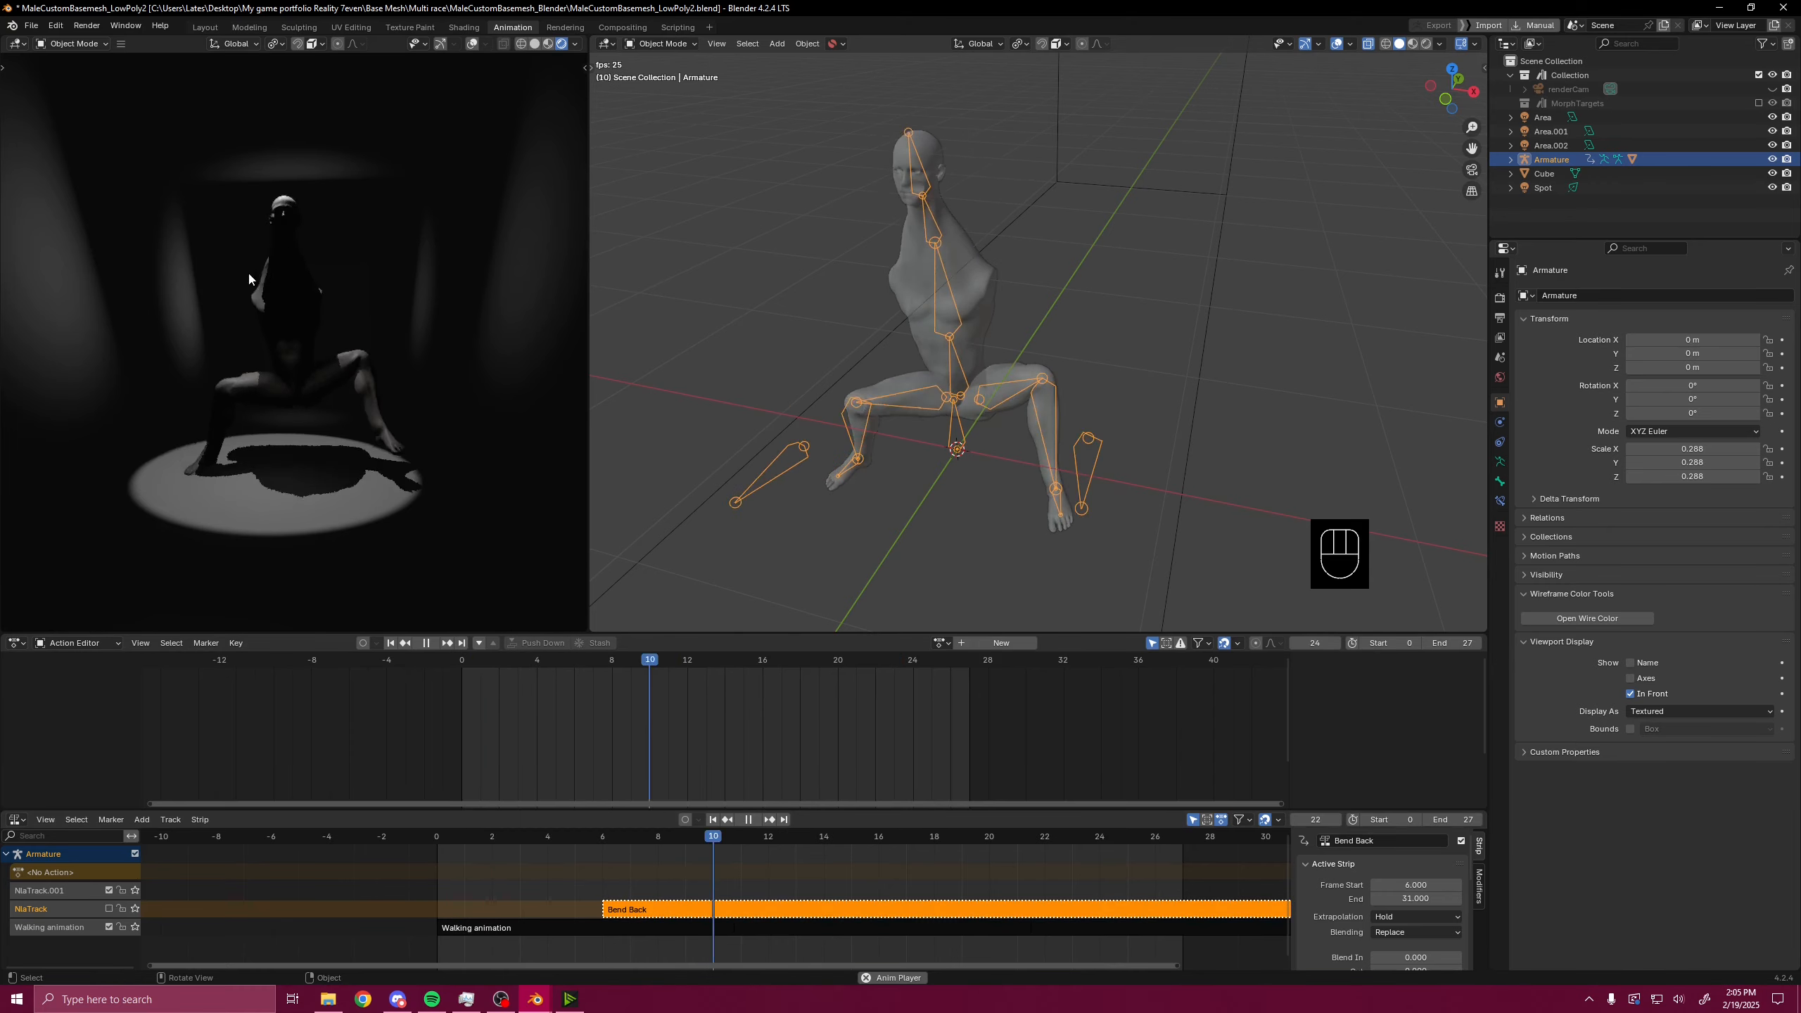
{"action": "left_click", "coordinate": [108, 909]}
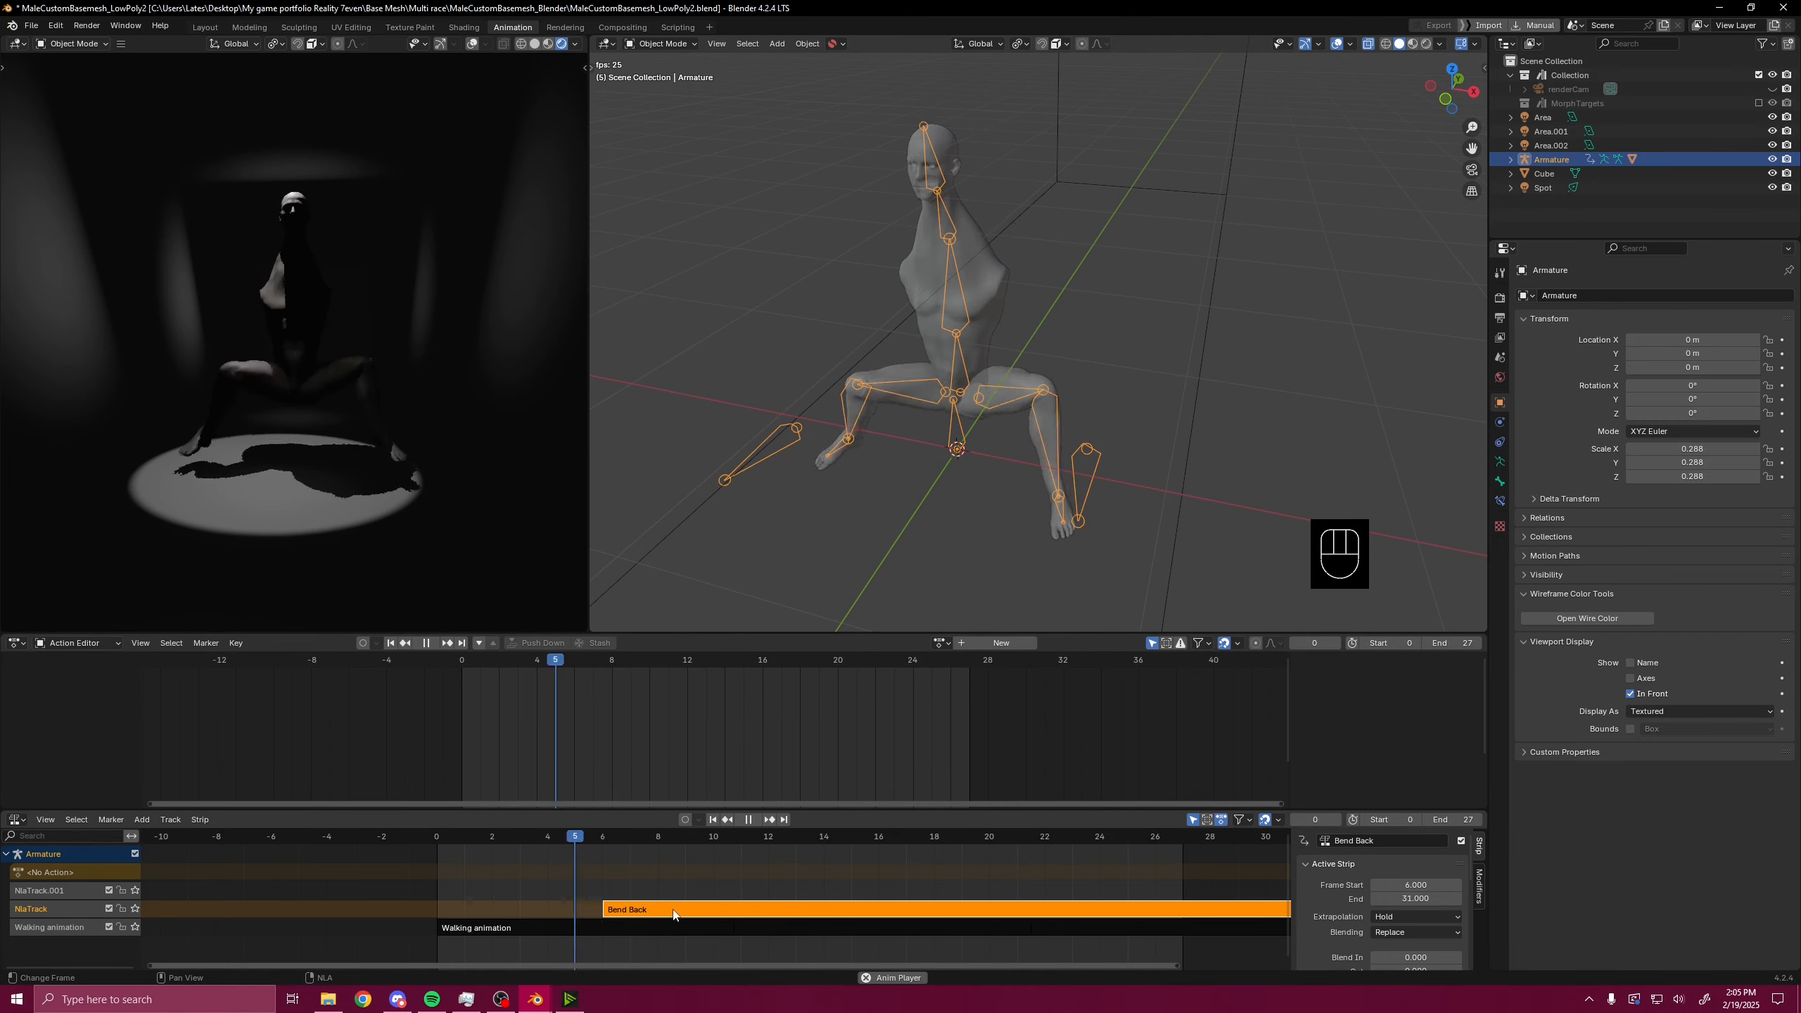
- Set the Bend Back strip's extrapolation to Nothing and move the strip to start at frame 15
{"action": "scroll", "coordinate": [513, 926], "scroll_direction": "down", "scroll_amount": 5}
{"action": "middle_click_drag", "start_coordinate": [719, 906], "coordinate": [668, 908]}
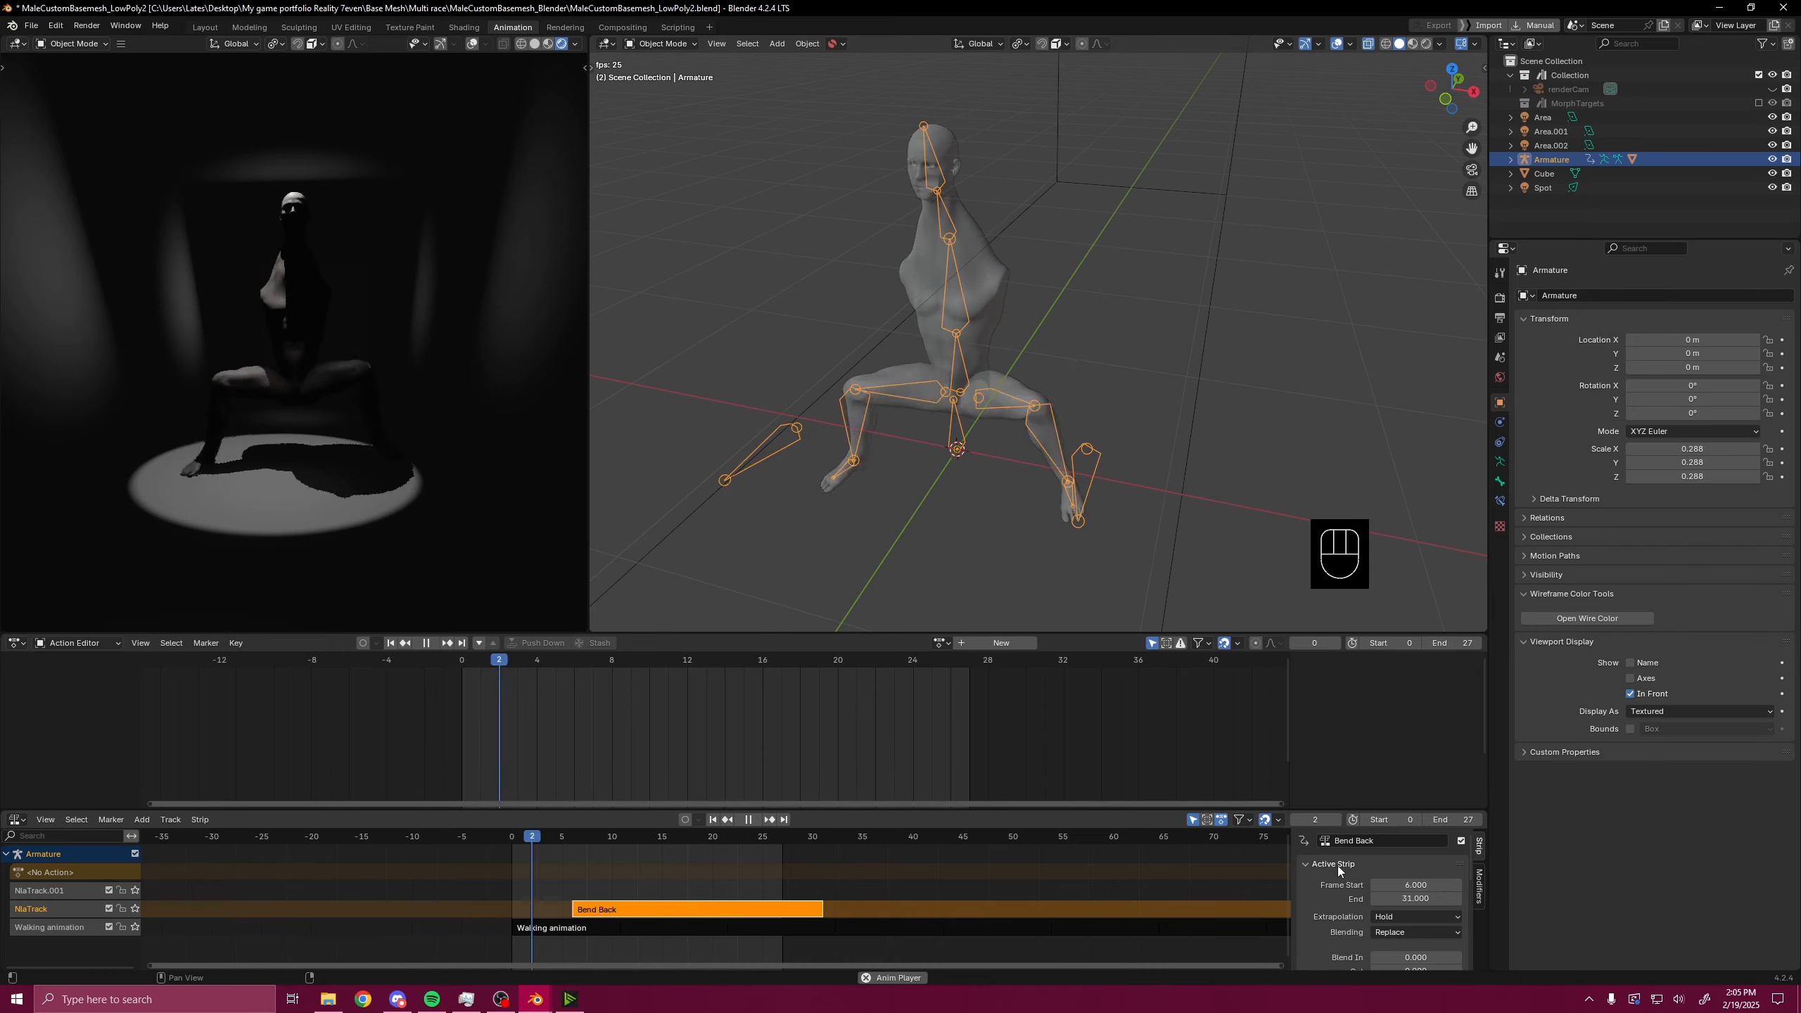
{"action": "left_click", "coordinate": [1409, 915]}
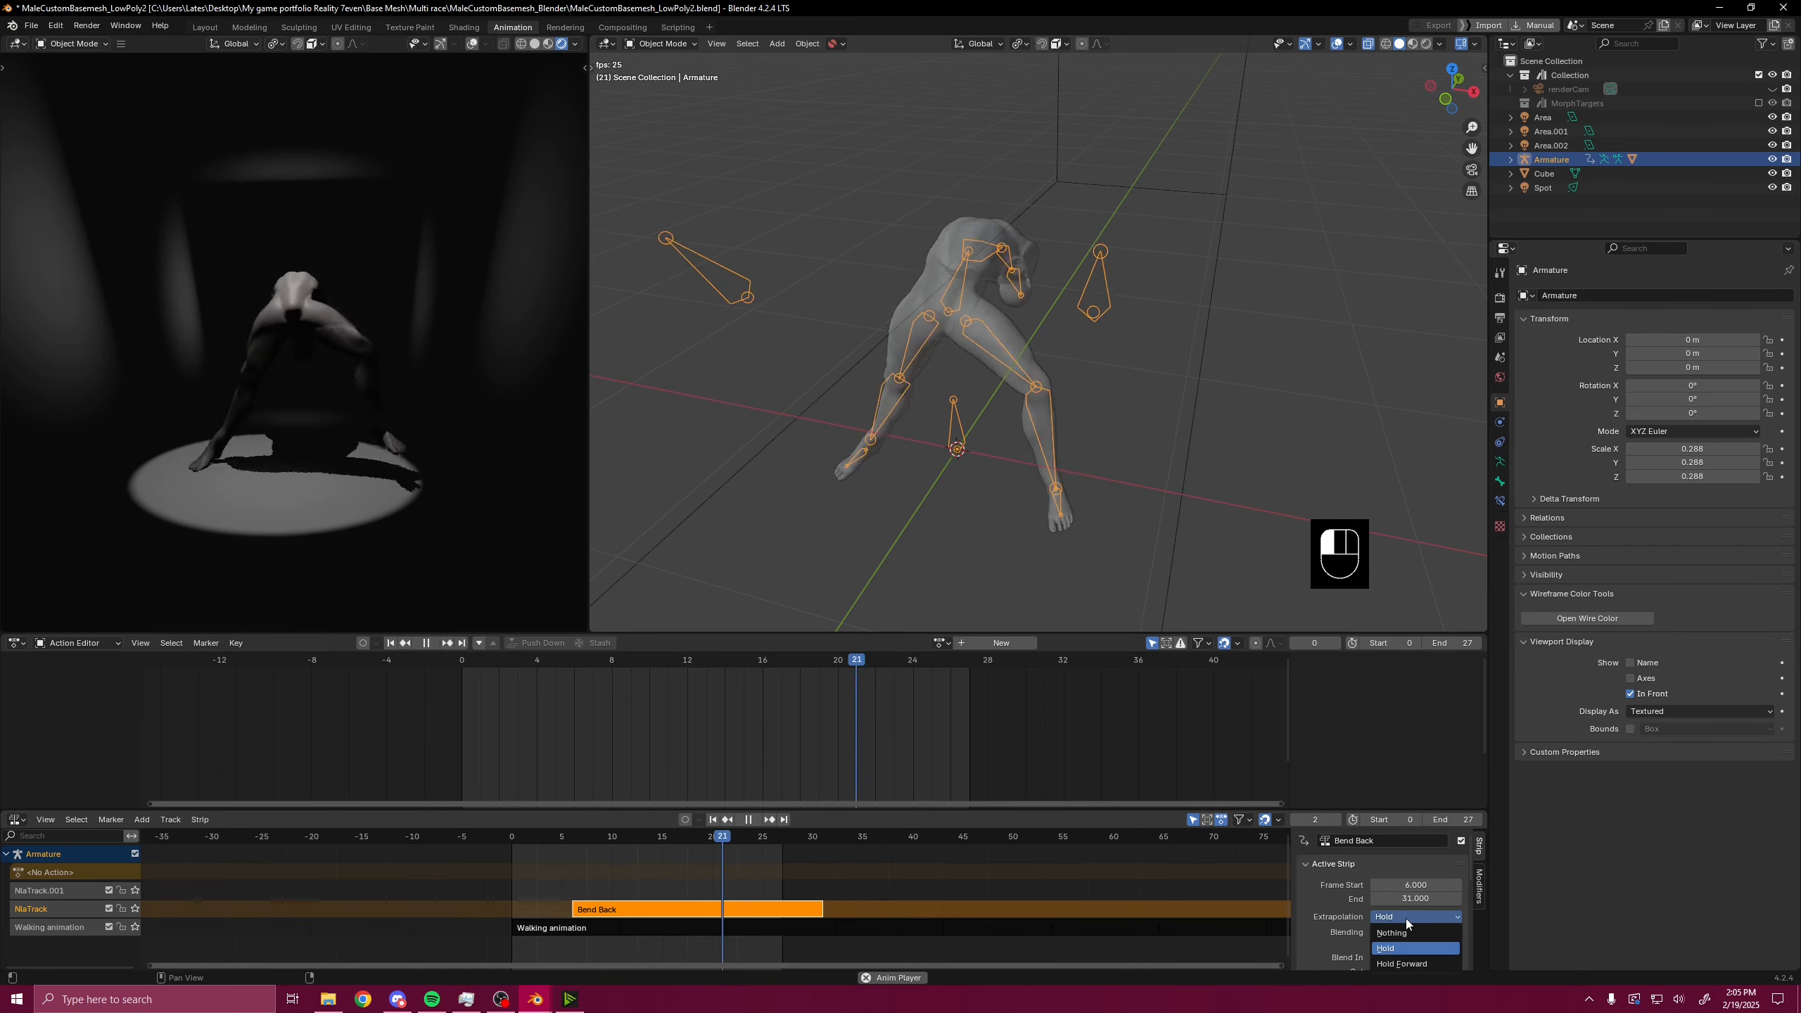
{"action": "left_click", "coordinate": [1405, 933]}
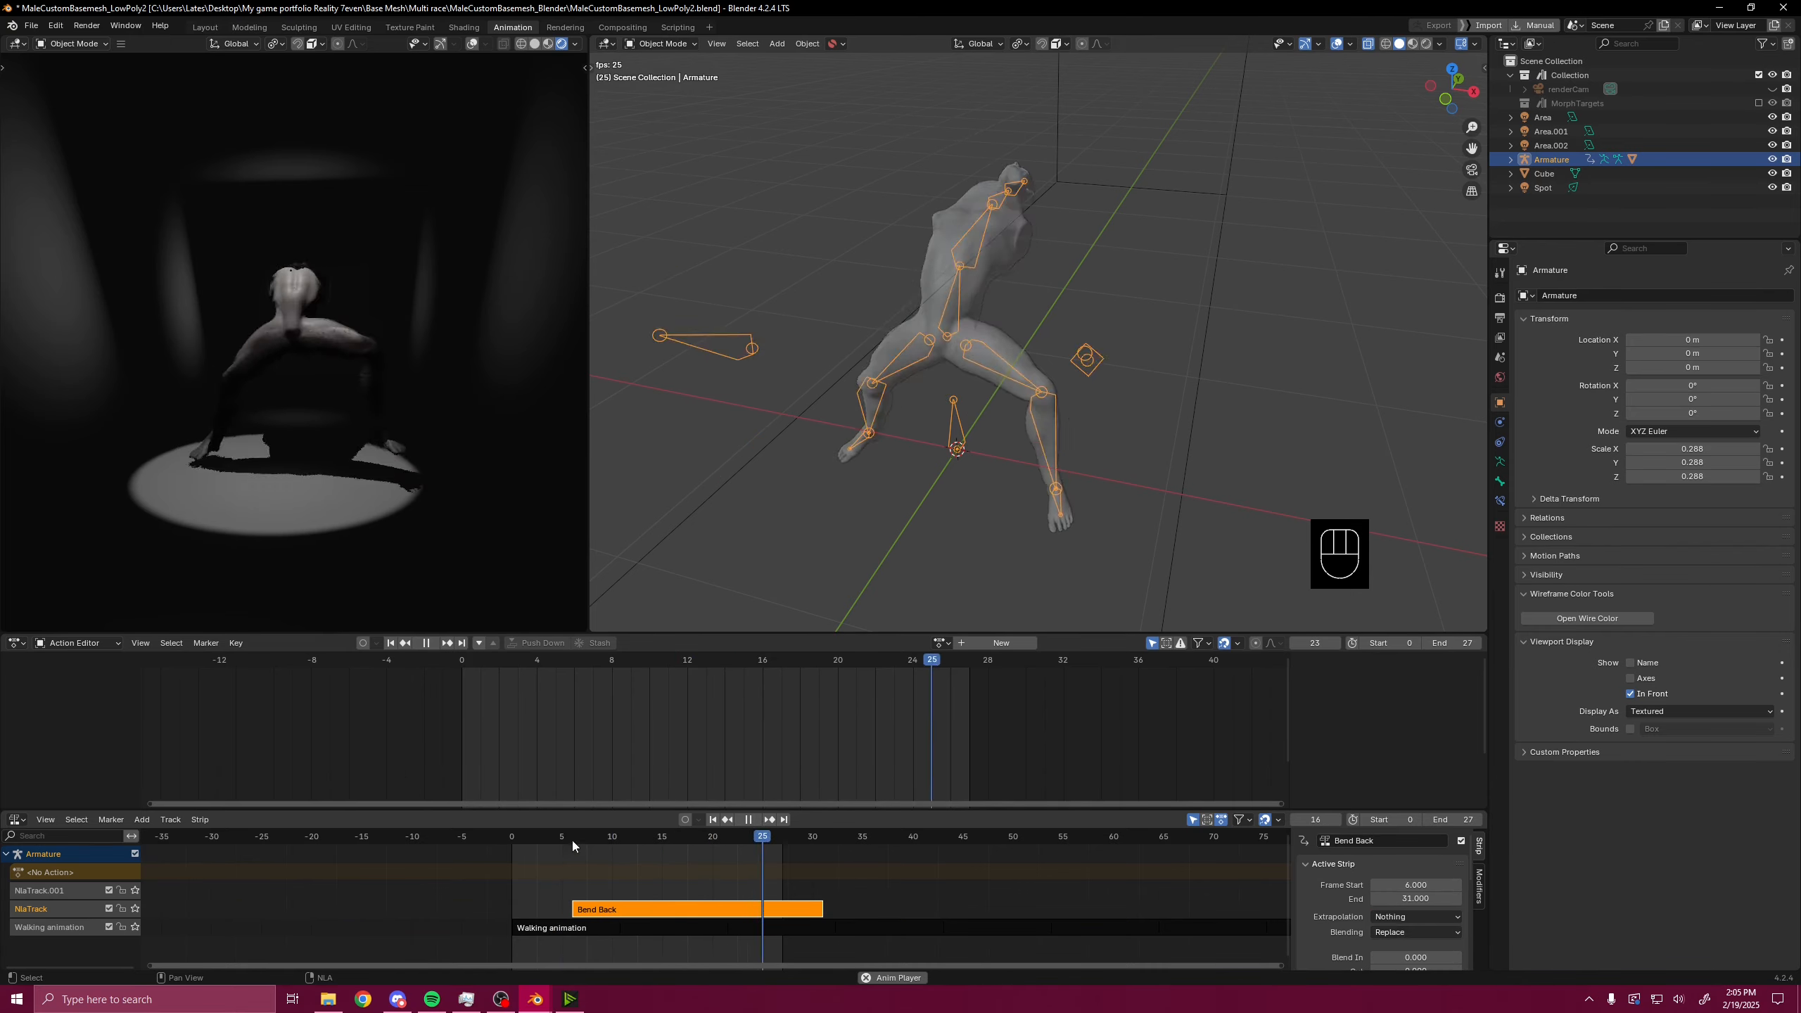
{"action": "left_click_drag", "start_coordinate": [620, 904], "coordinate": [700, 903]}
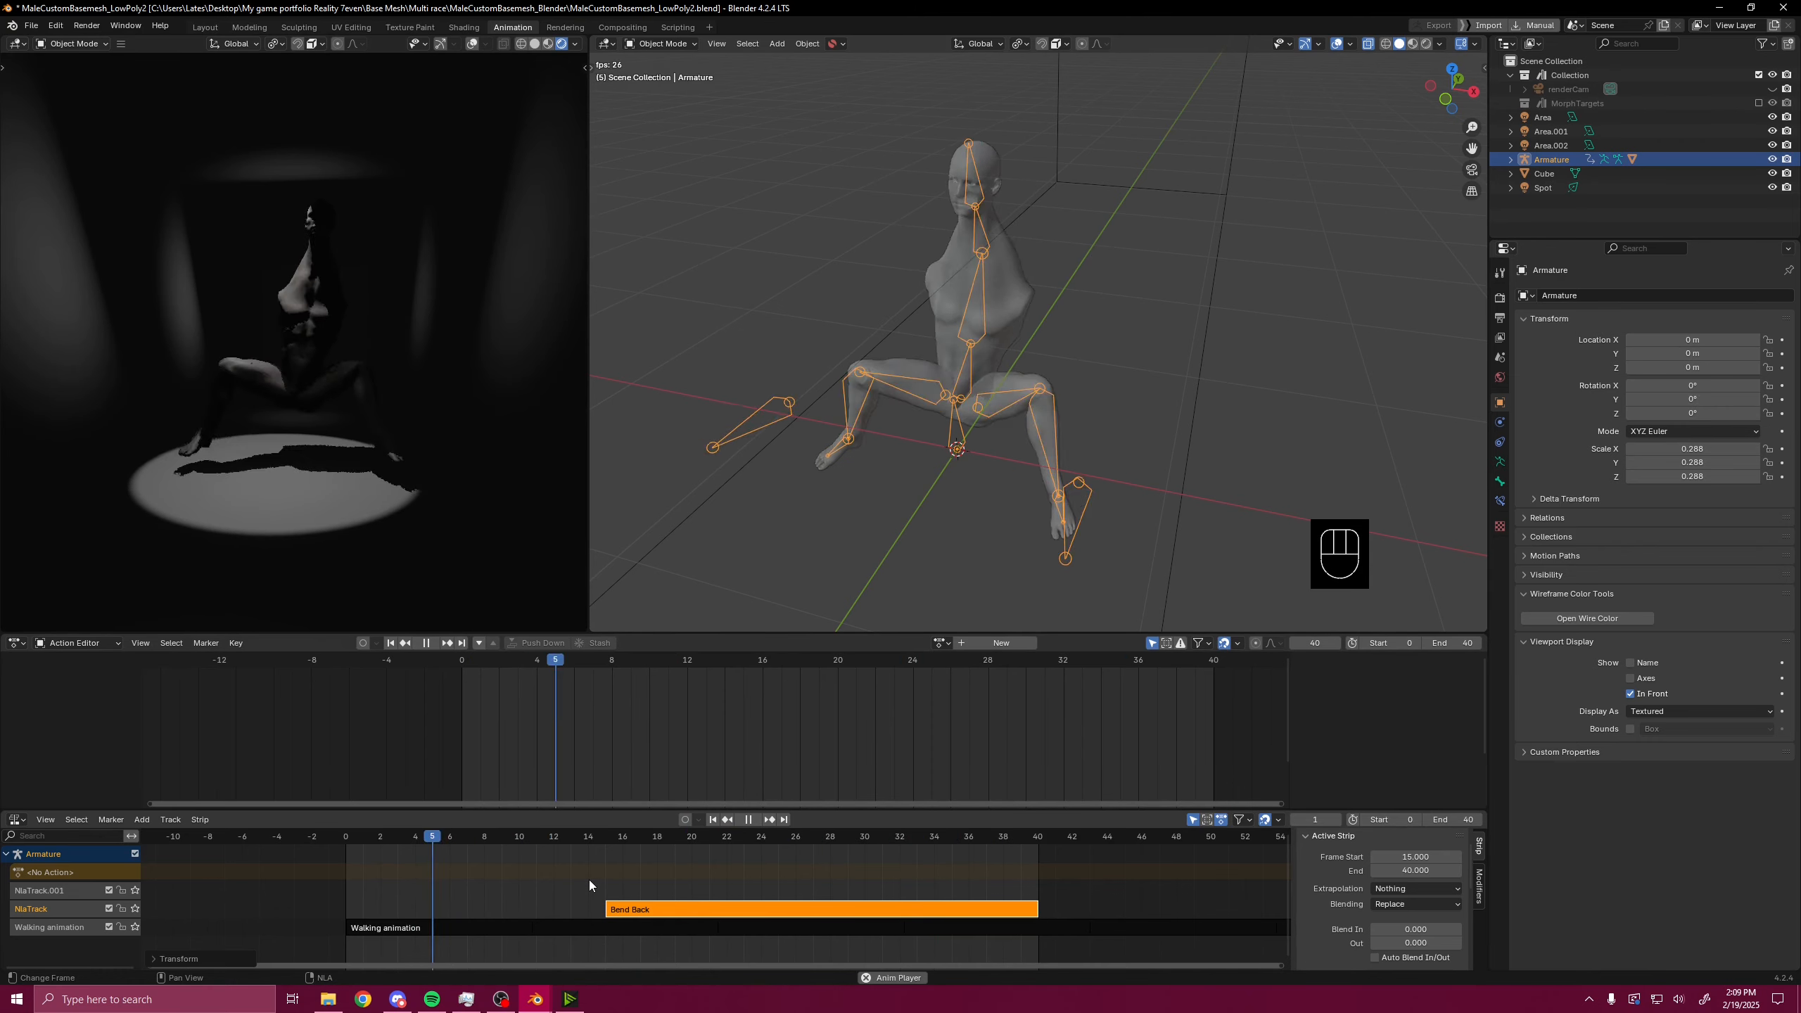
- Stop playback and scrub to frame 15, where the Bend Back strip begins
{"action": "key", "text": "shift+space"}
{"action": "left_click", "coordinate": [493, 840]}
{"action": "left_click_drag", "start_coordinate": [492, 840], "coordinate": [605, 888]}
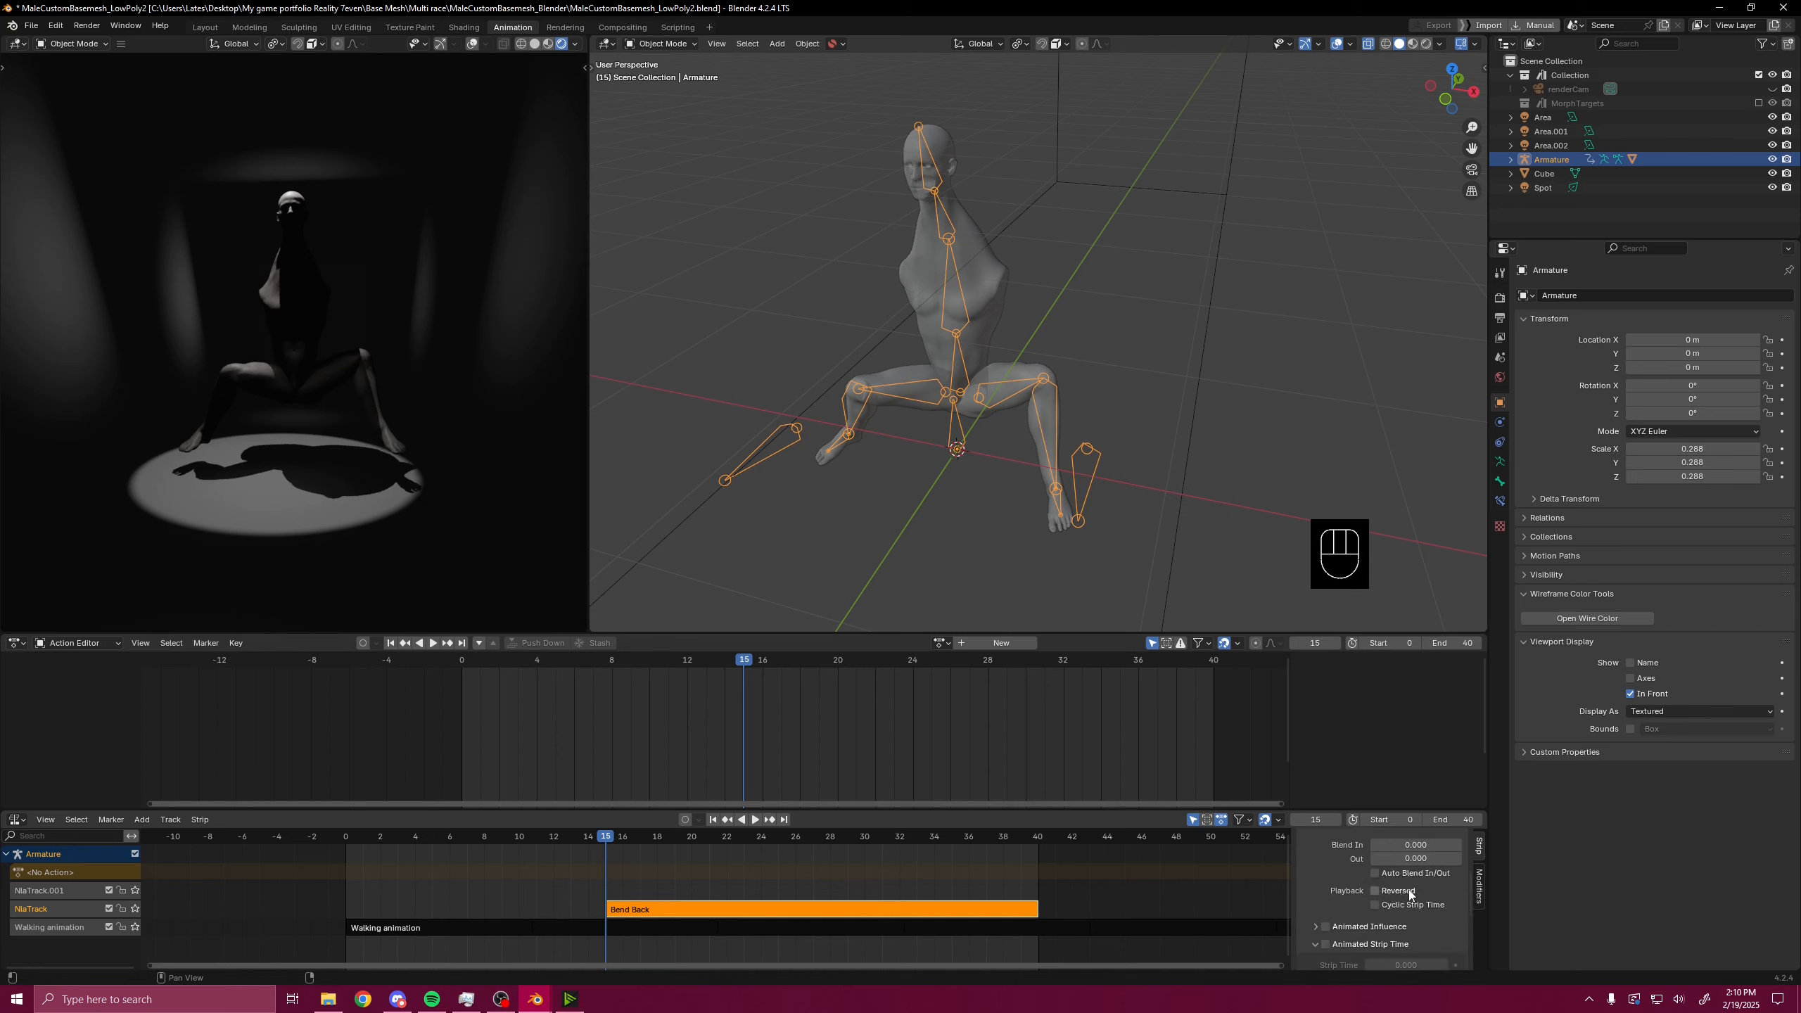
- Try ending the Walking animation strip at frame 27 with Auto Blend In/Out on the Bend Back strip, and play the transition
{"action": "scroll", "coordinate": [1408, 894], "scroll_direction": "up", "scroll_amount": 1}
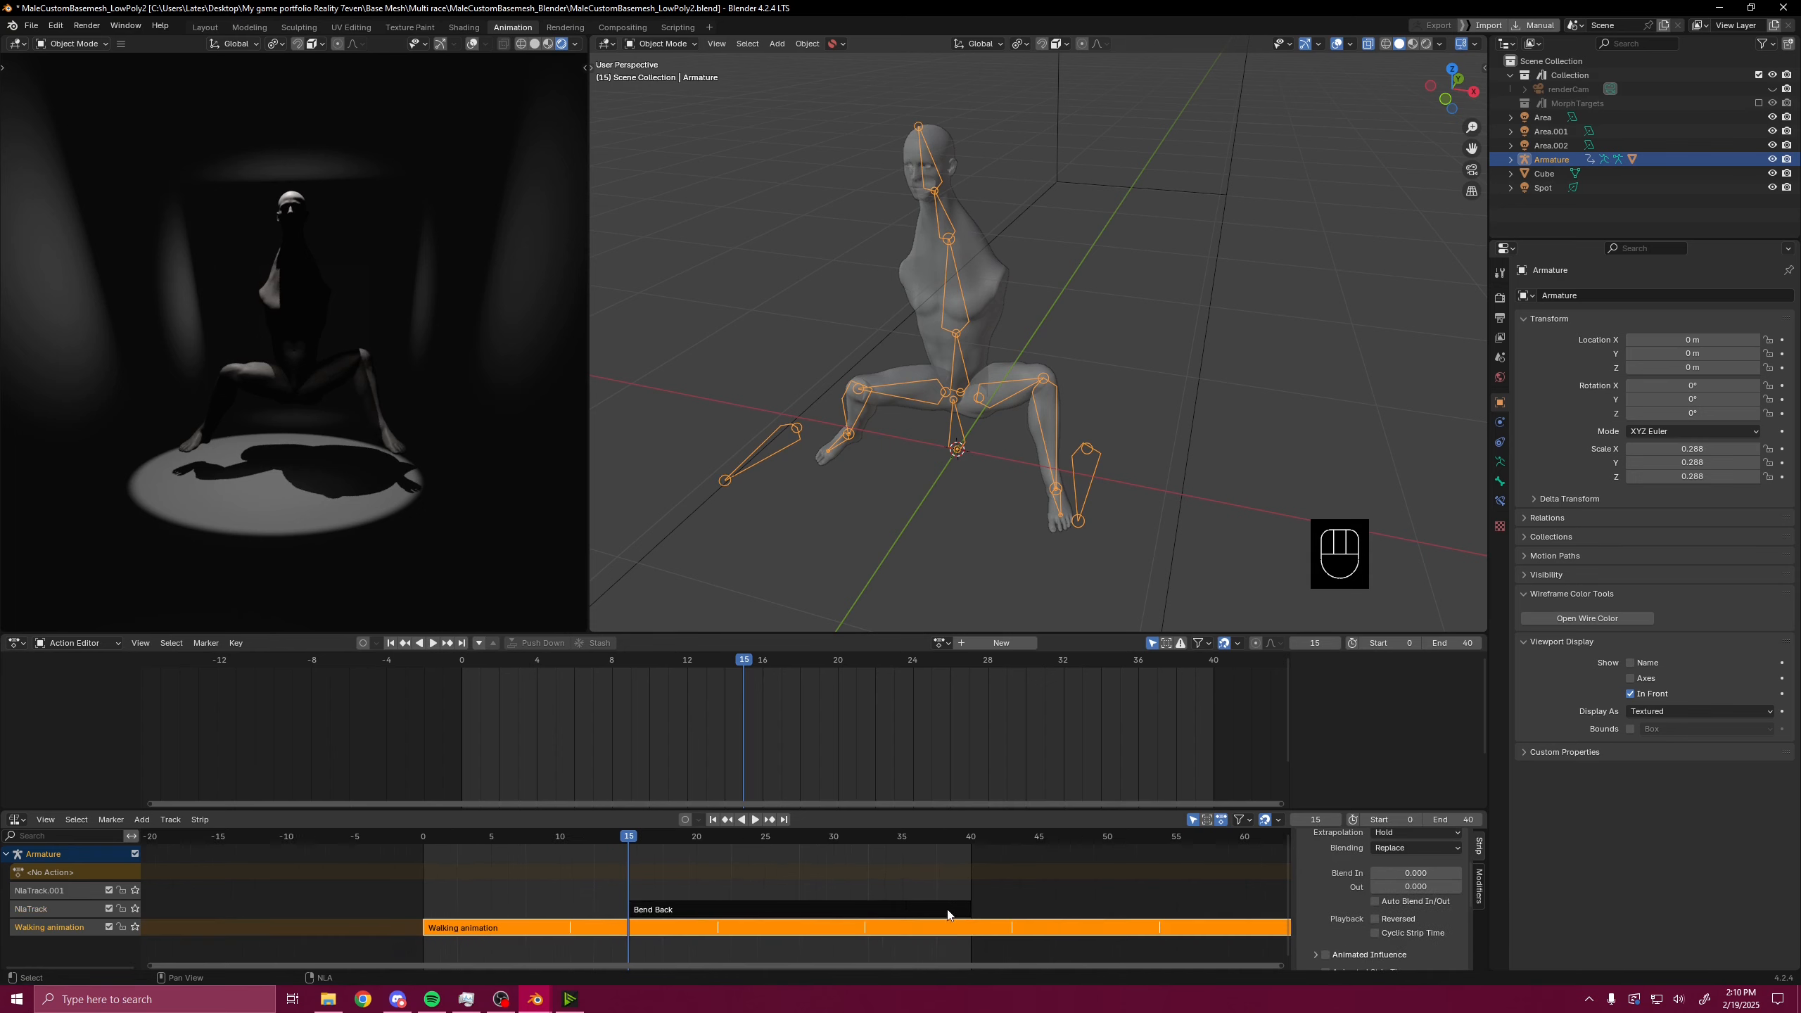
{"action": "middle_click_drag", "start_coordinate": [945, 915], "coordinate": [883, 914]}
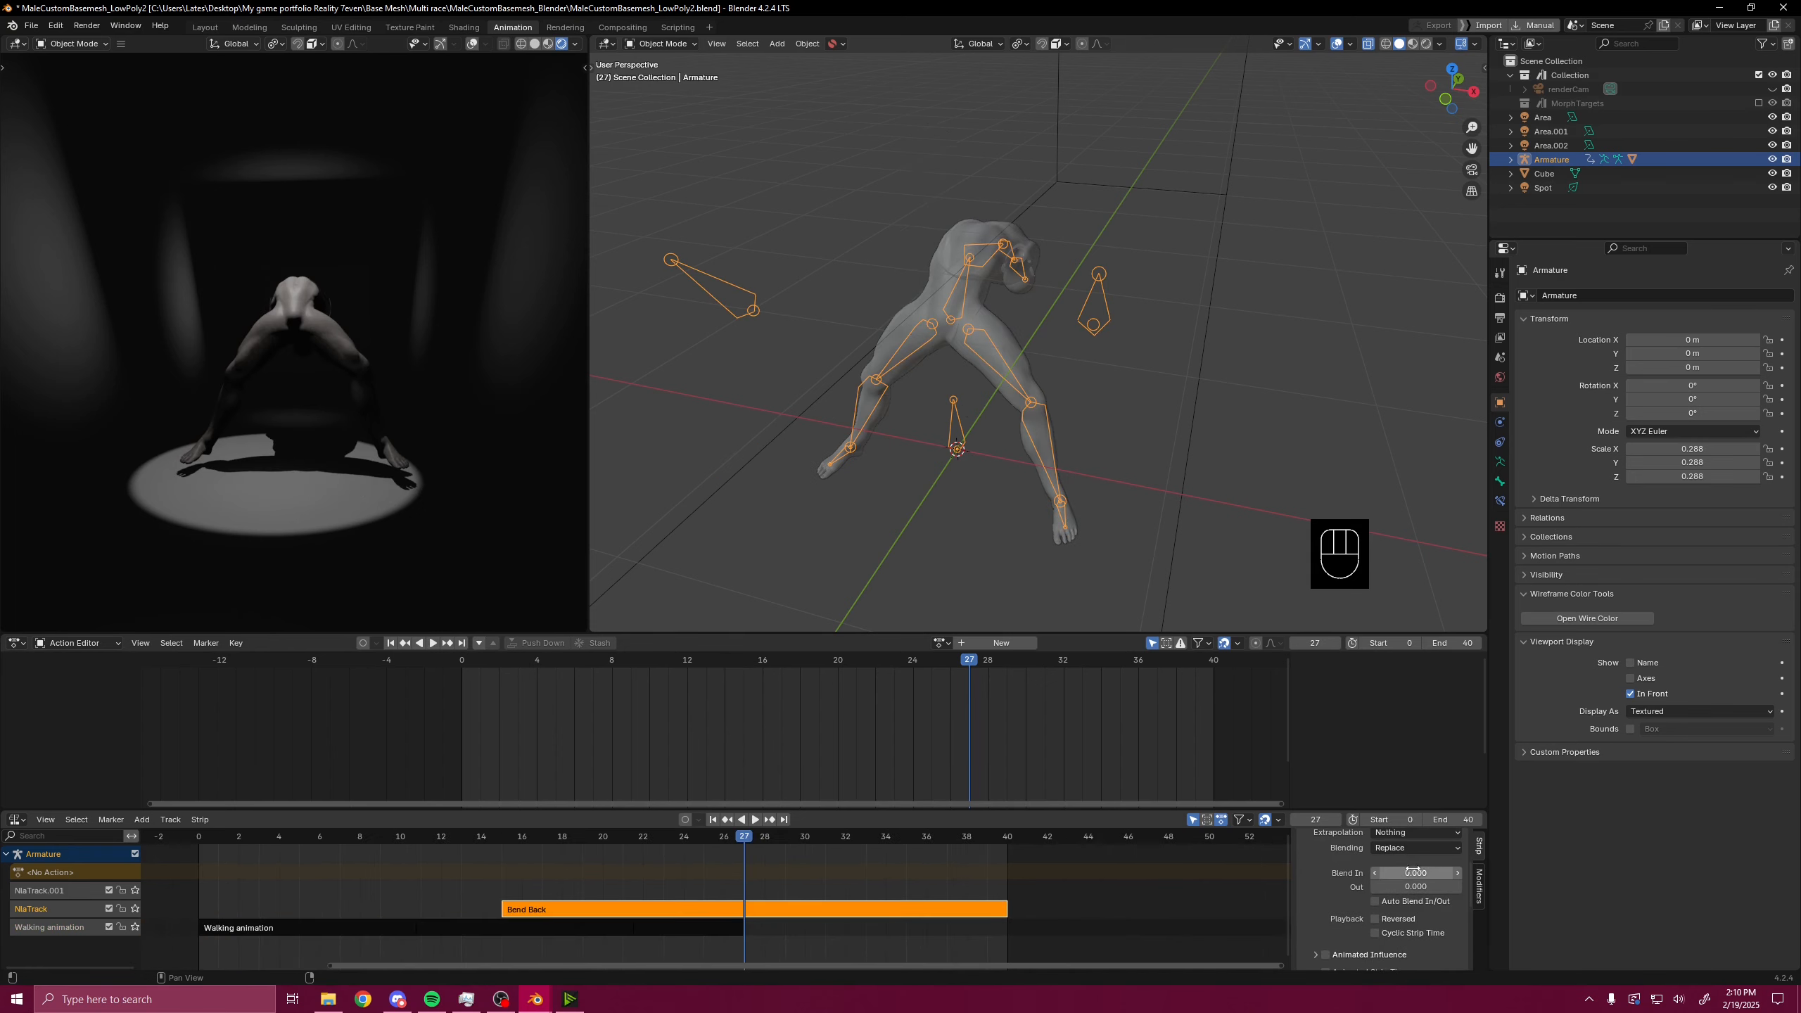
{"action": "middle_click_drag", "start_coordinate": [658, 952], "coordinate": [659, 924], "text": "ctrl"}
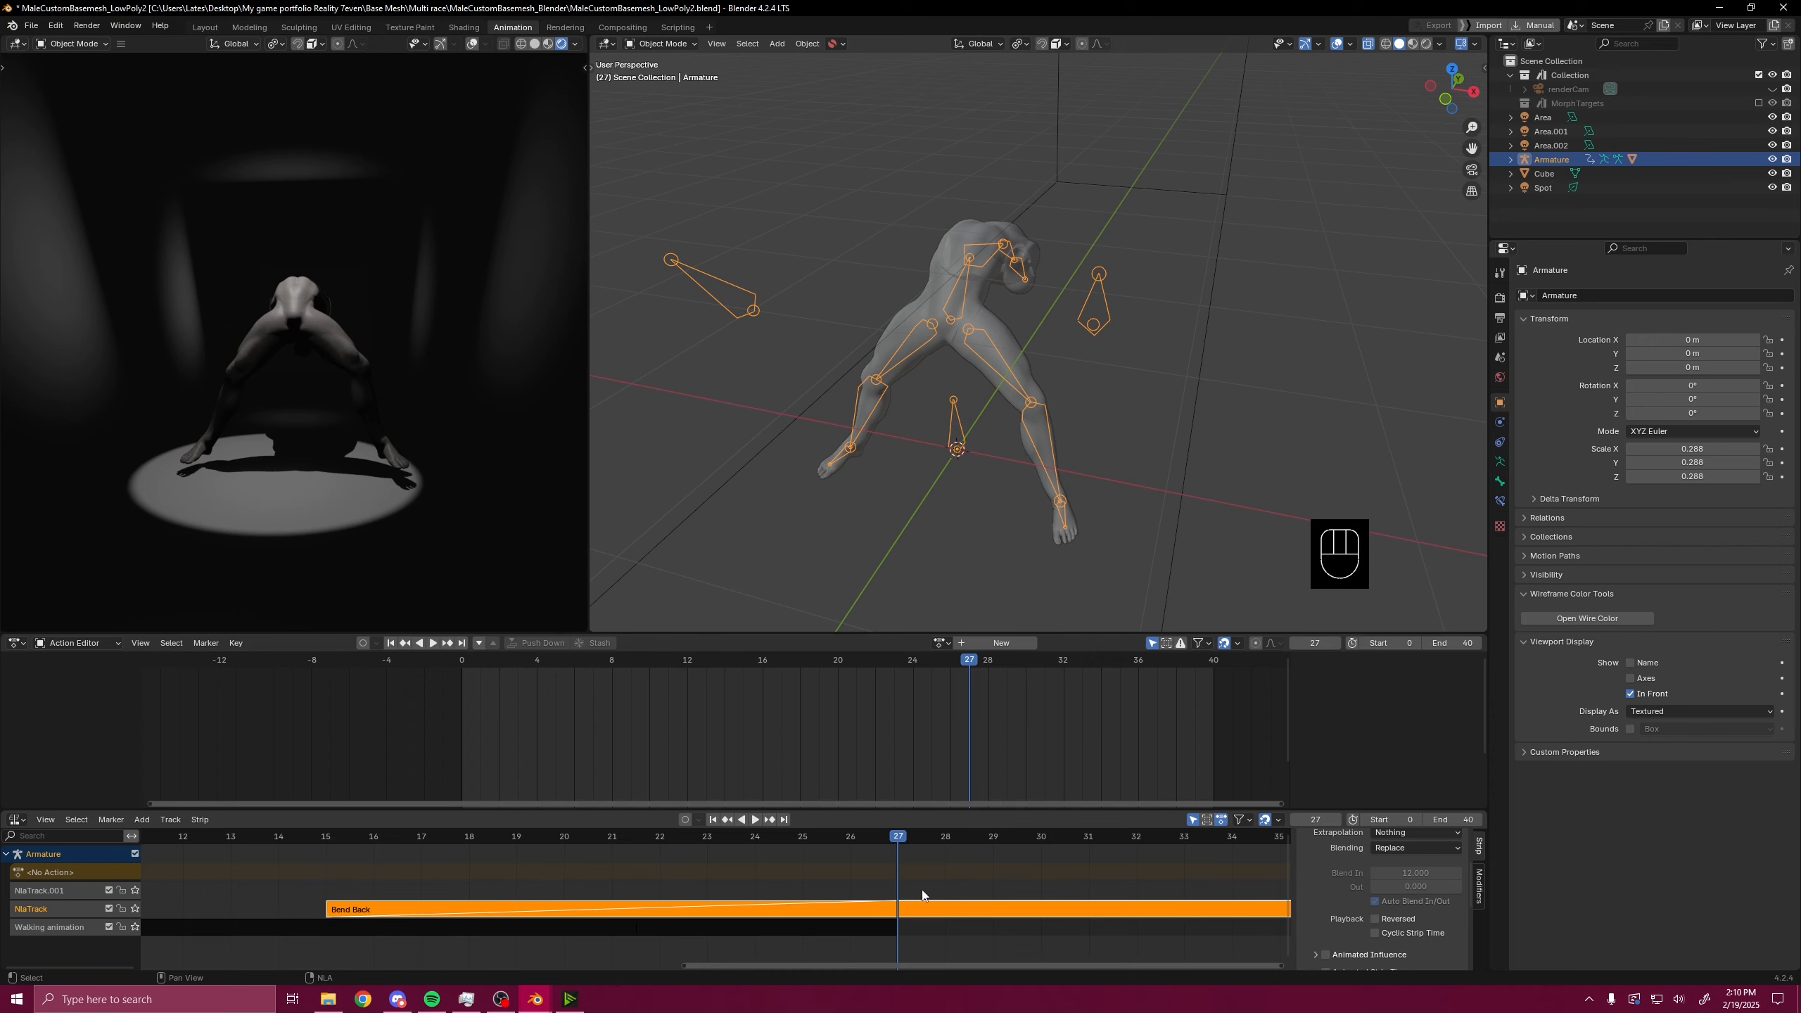
{"action": "left_click_drag", "start_coordinate": [837, 841], "coordinate": [187, 846]}
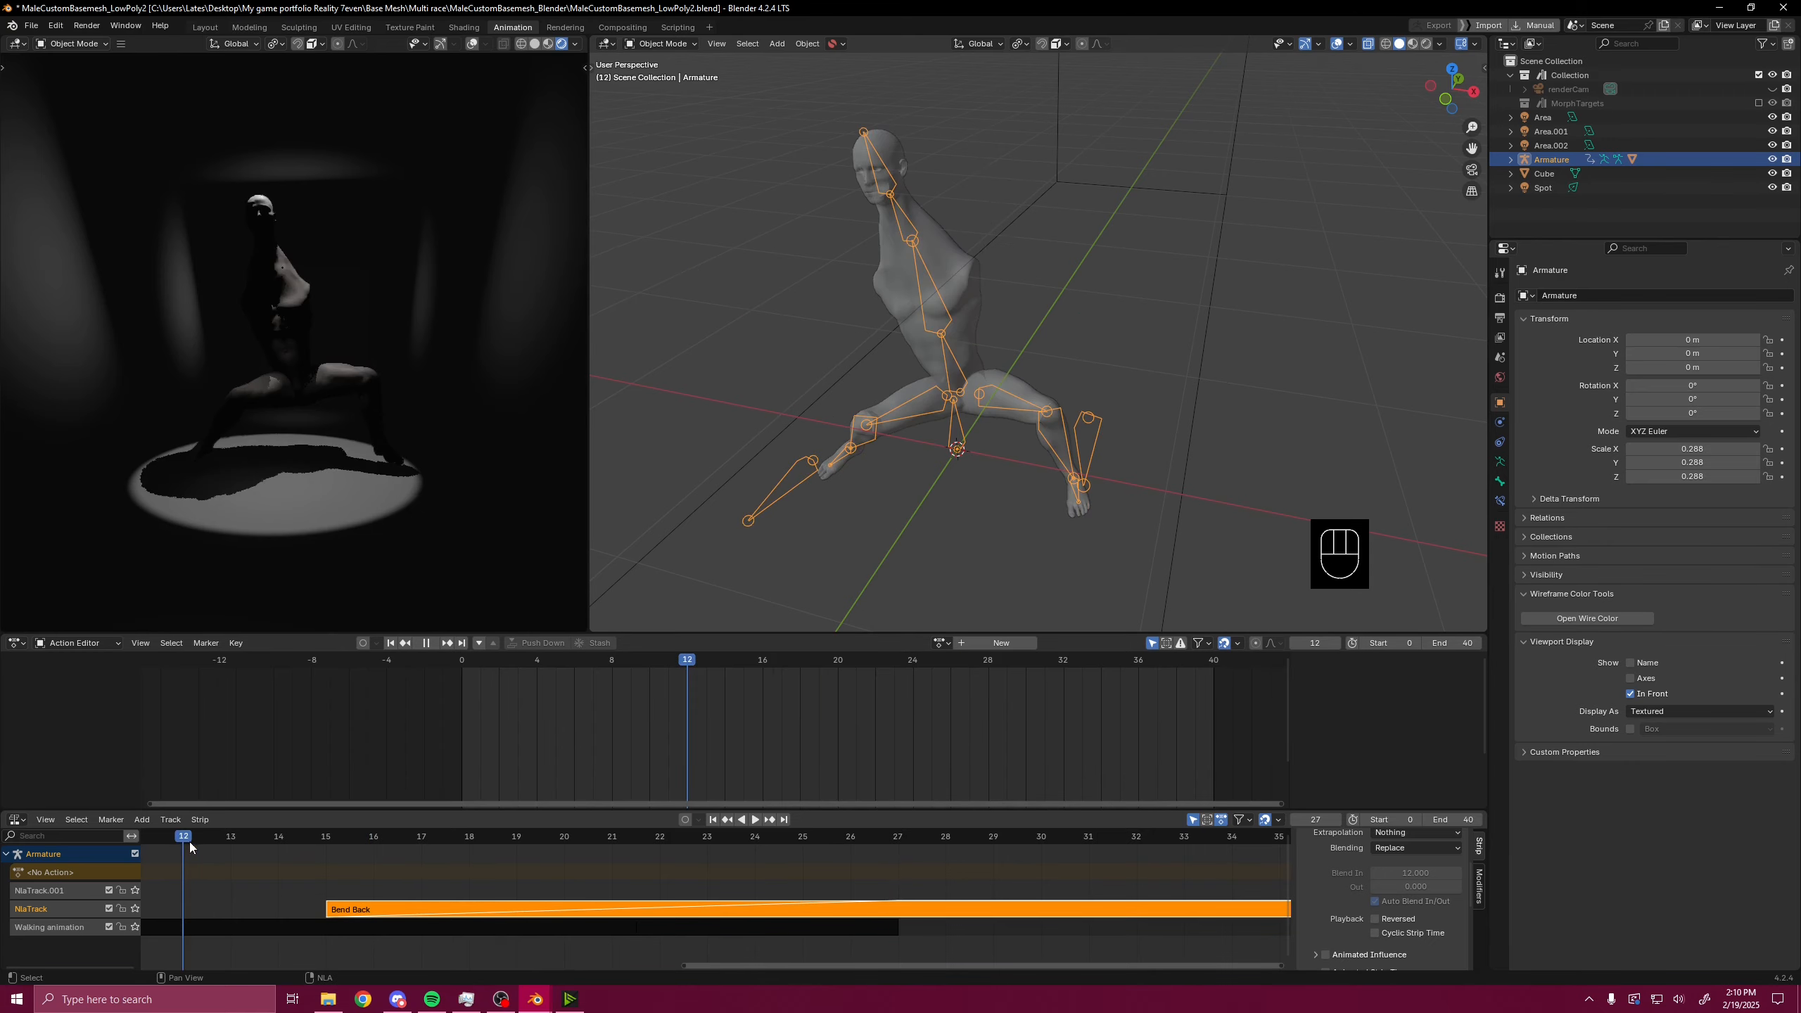
{"action": "middle_click_drag", "start_coordinate": [188, 855], "coordinate": [529, 902], "text": "ctrl"}
{"action": "key", "text": "shift+space"}
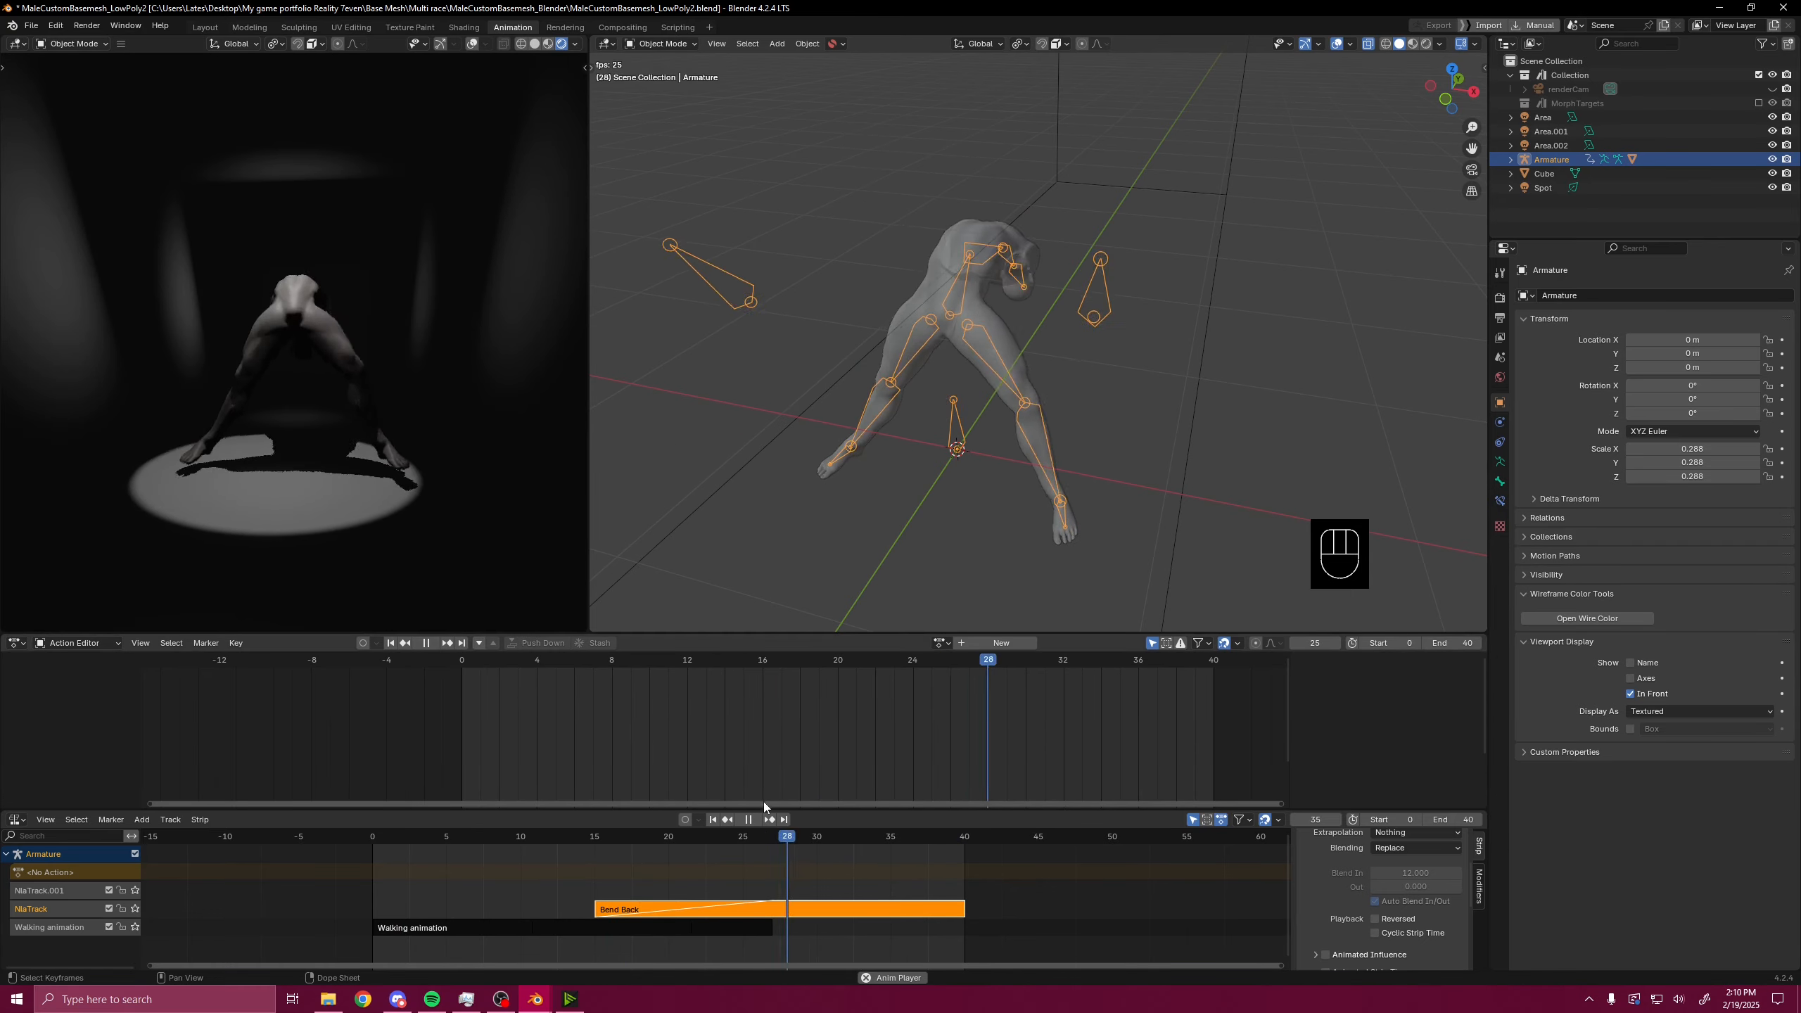
- Undo the Walking animation trim and the Bend Back strip's automatic blending, and reselect the Bend Back strip
{"action": "key", "text": "ctrl+z"}
{"action": "key", "text": "ctrl+z"}
{"action": "key", "text": "ctrl+z"}
{"action": "key", "text": "ctrl+z"}
{"action": "key", "text": "ctrl+z"}
{"action": "key", "text": "ctrl+z"}
{"action": "key", "text": "ctrl+z"}
{"action": "key", "text": "ctrl+z"}
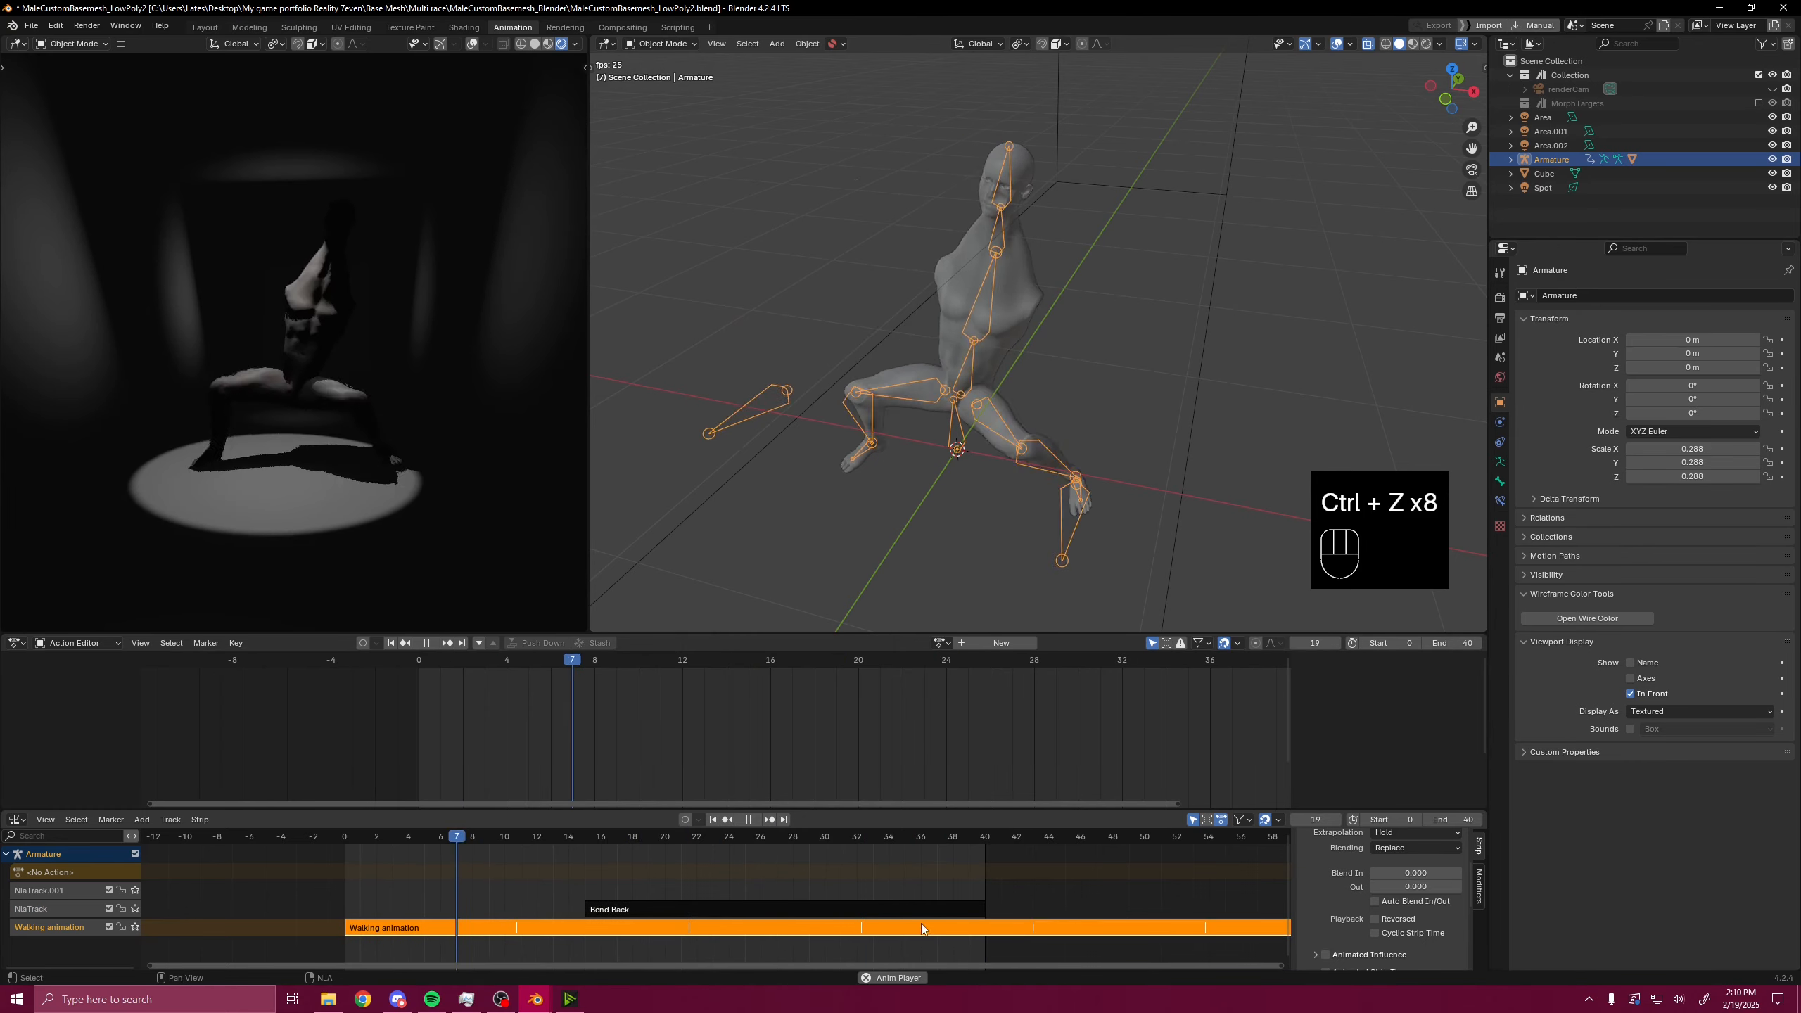
{"action": "left_click", "coordinate": [681, 914]}
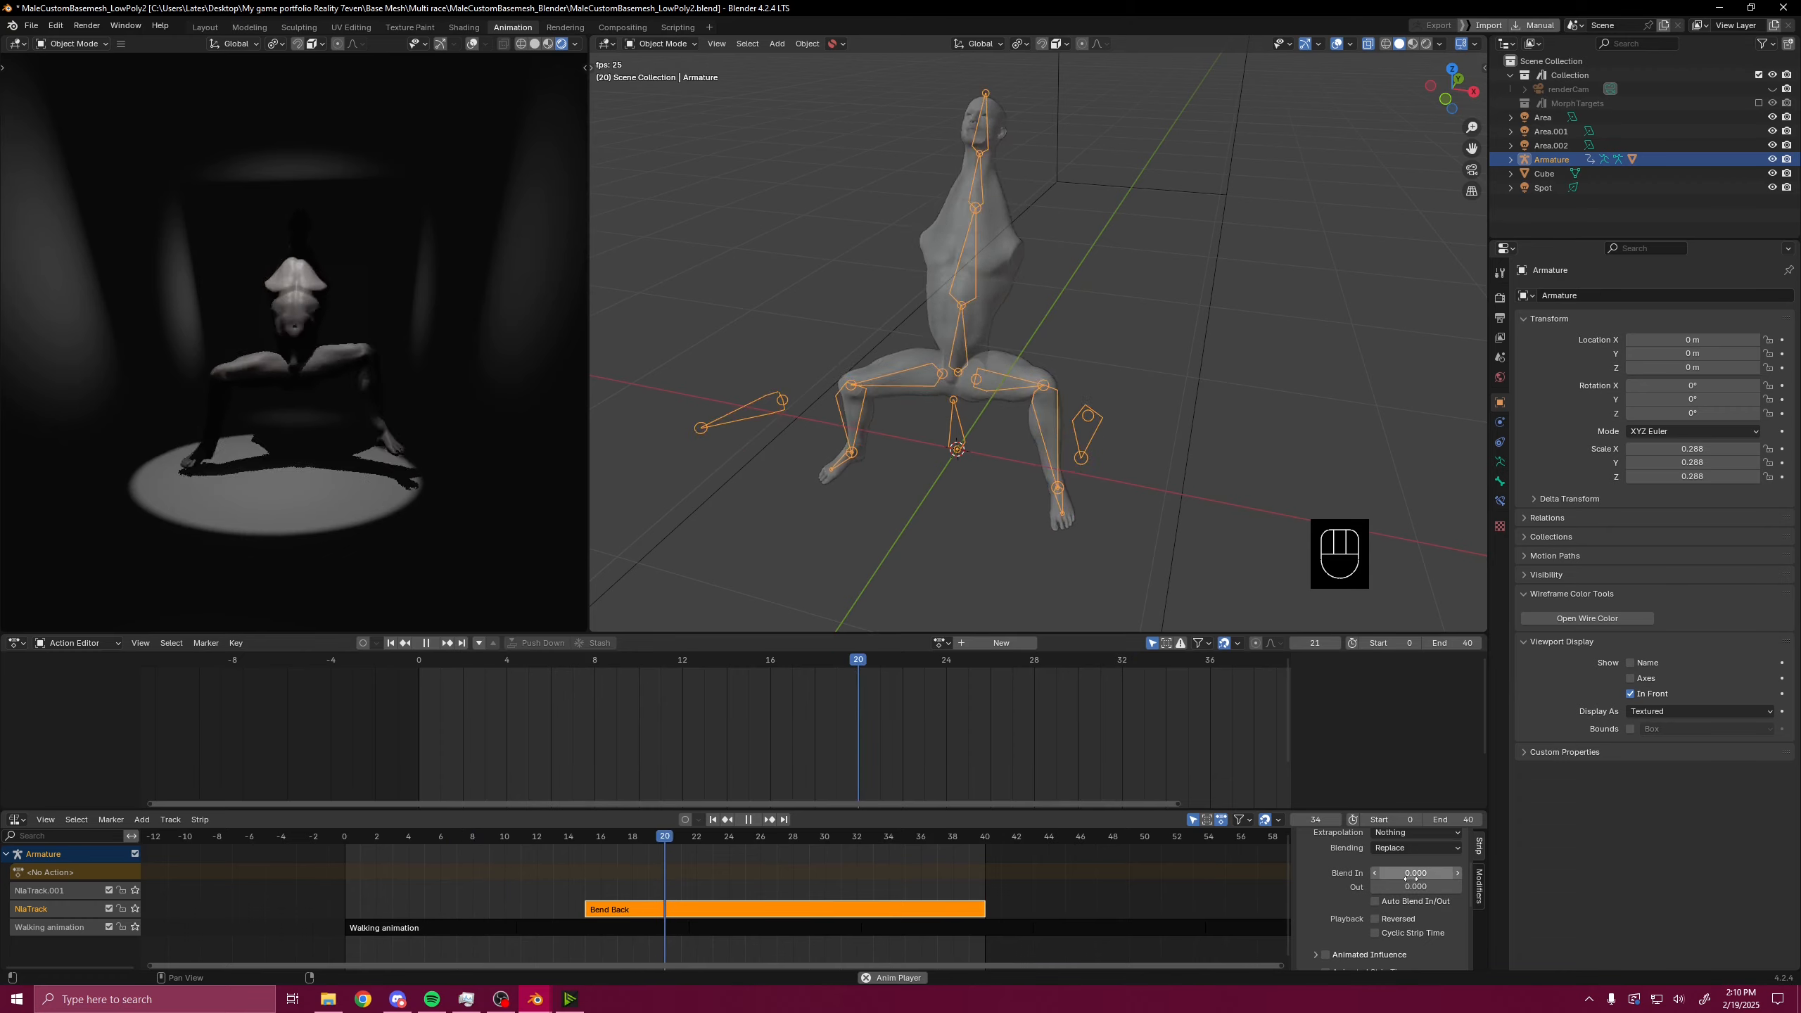
- Set the Bend Back strip's Blend In to 10.1 frames
{"action": "left_click_drag", "start_coordinate": [1415, 873], "coordinate": [1461, 873], "text": "shift"}
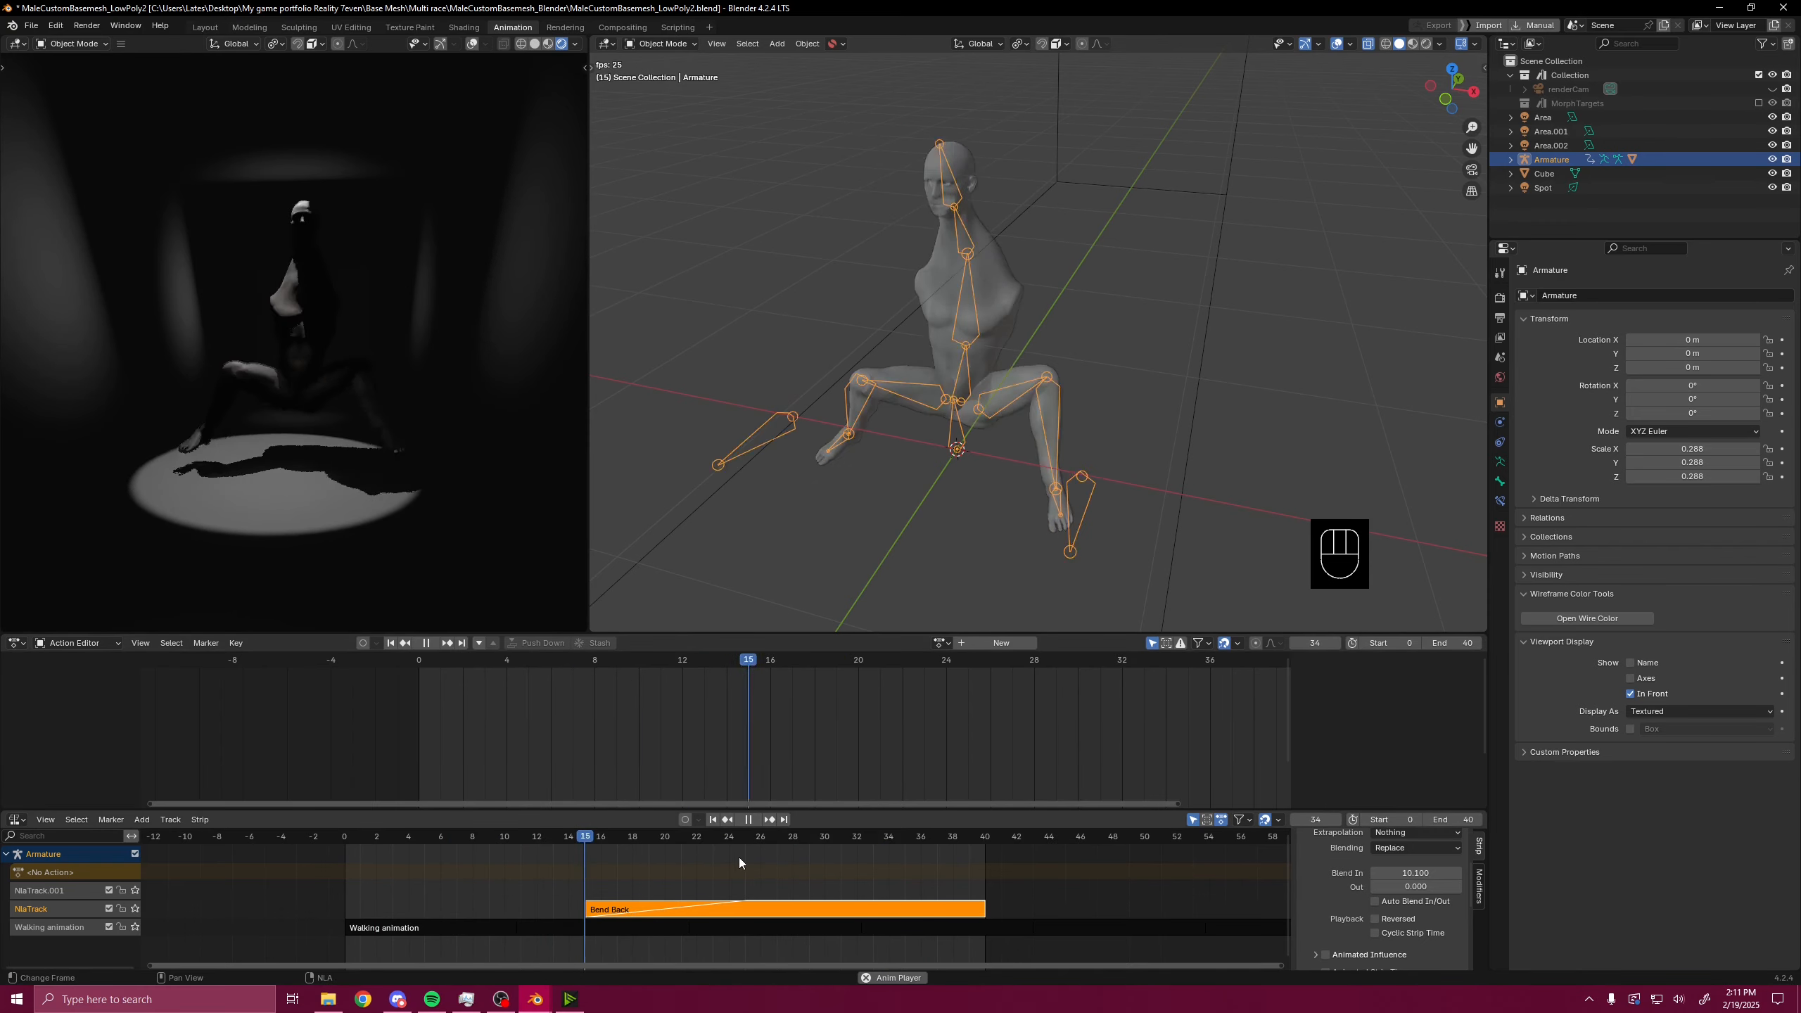
- Try moving the Walking animation strip up to NlaTrack.001, above the Bend Back strip, and adjusting its blending mode
{"action": "left_click", "coordinate": [555, 933]}
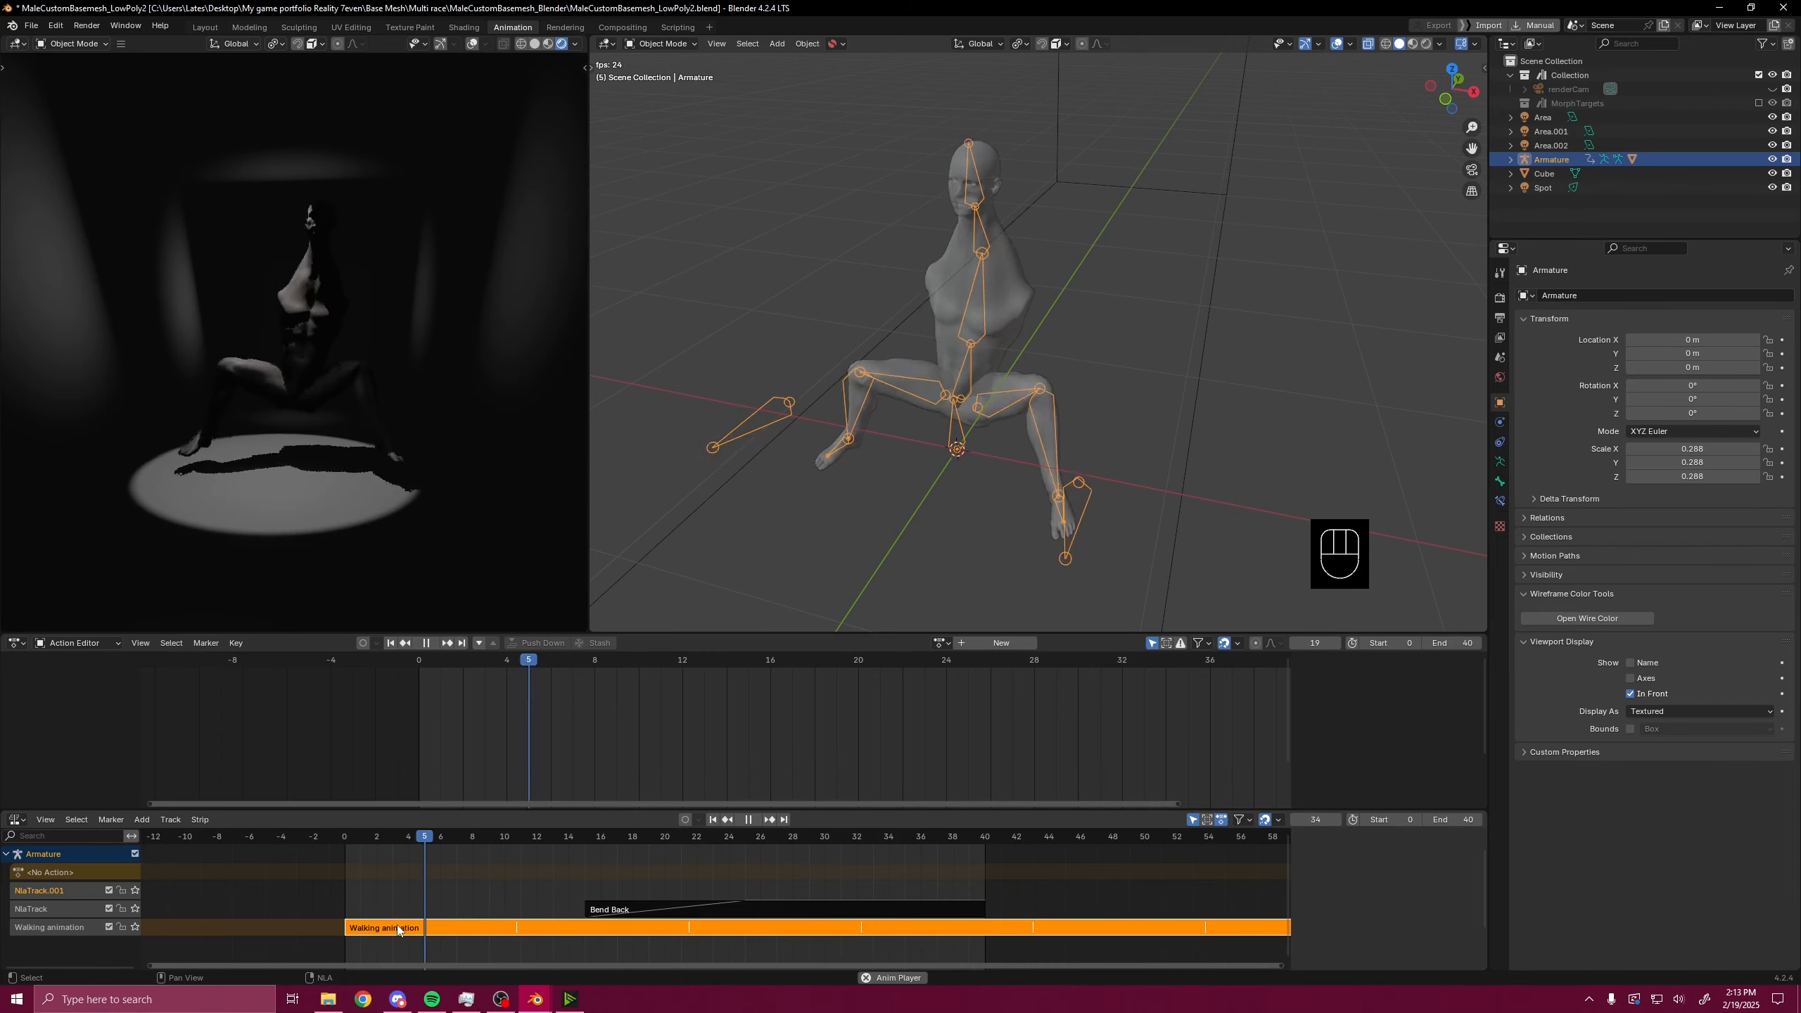
{"action": "left_click_drag", "start_coordinate": [359, 928], "coordinate": [352, 897]}
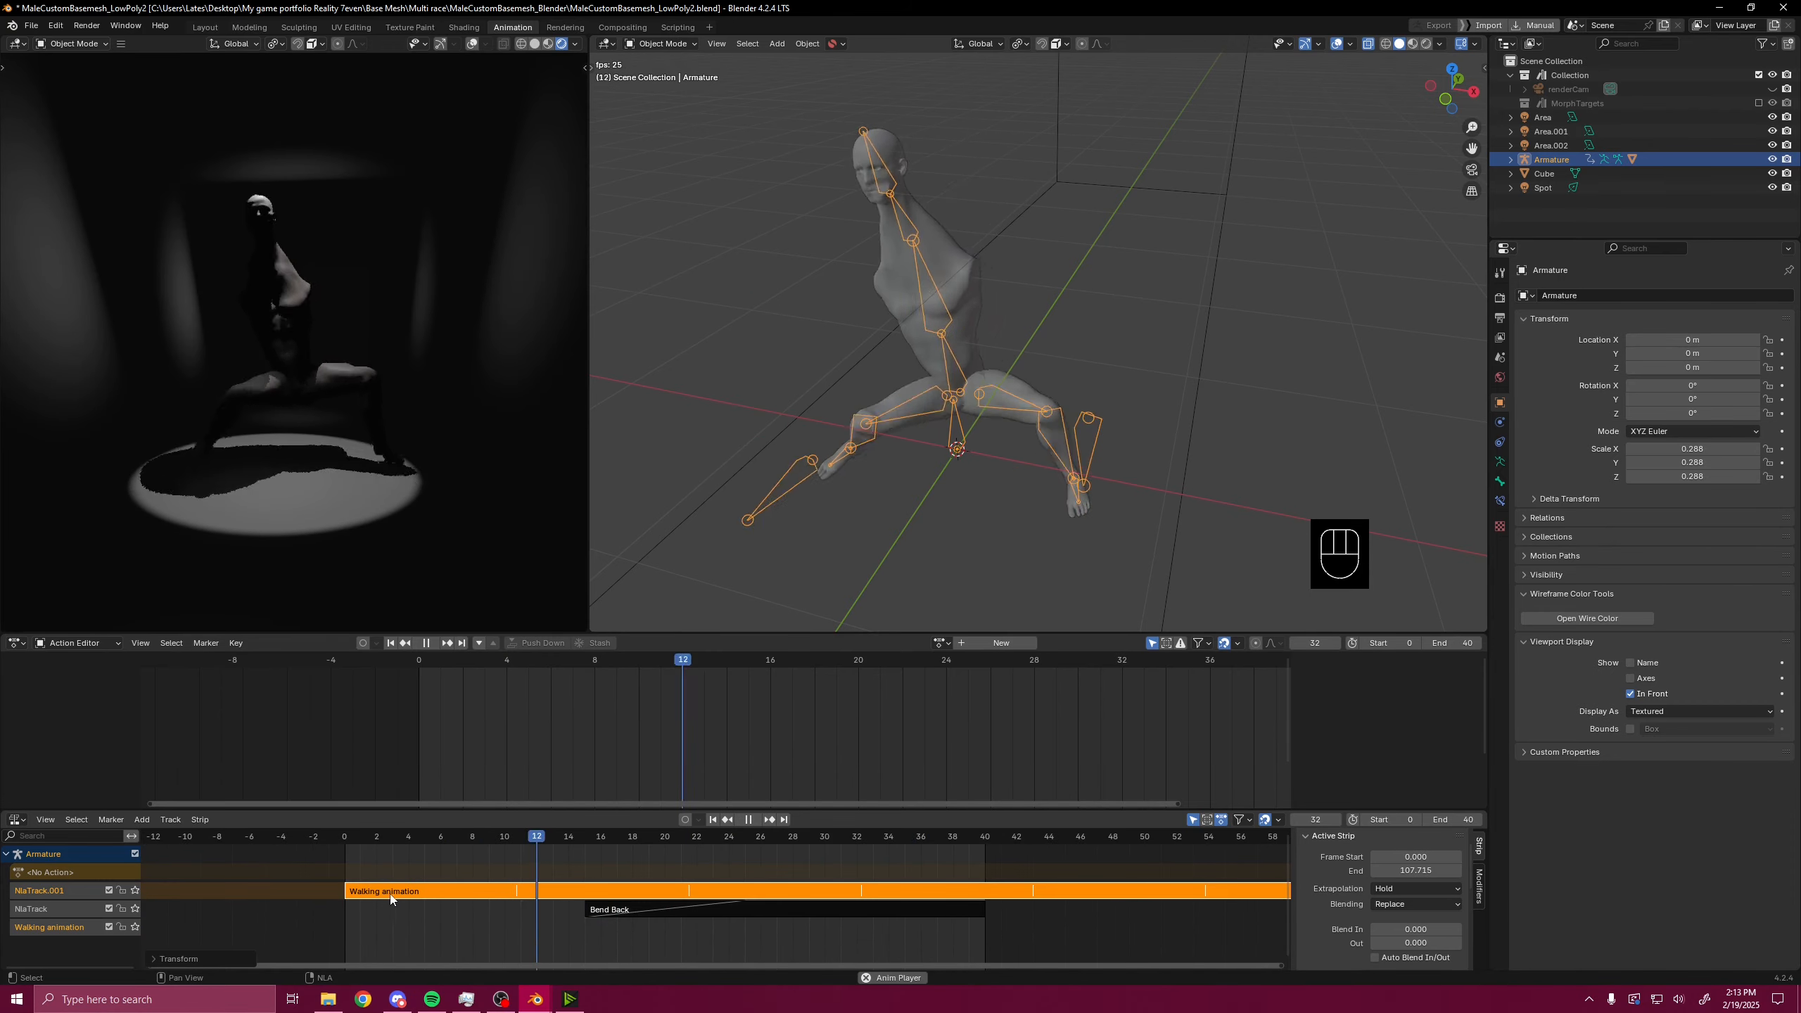
{"action": "left_click", "coordinate": [623, 914]}
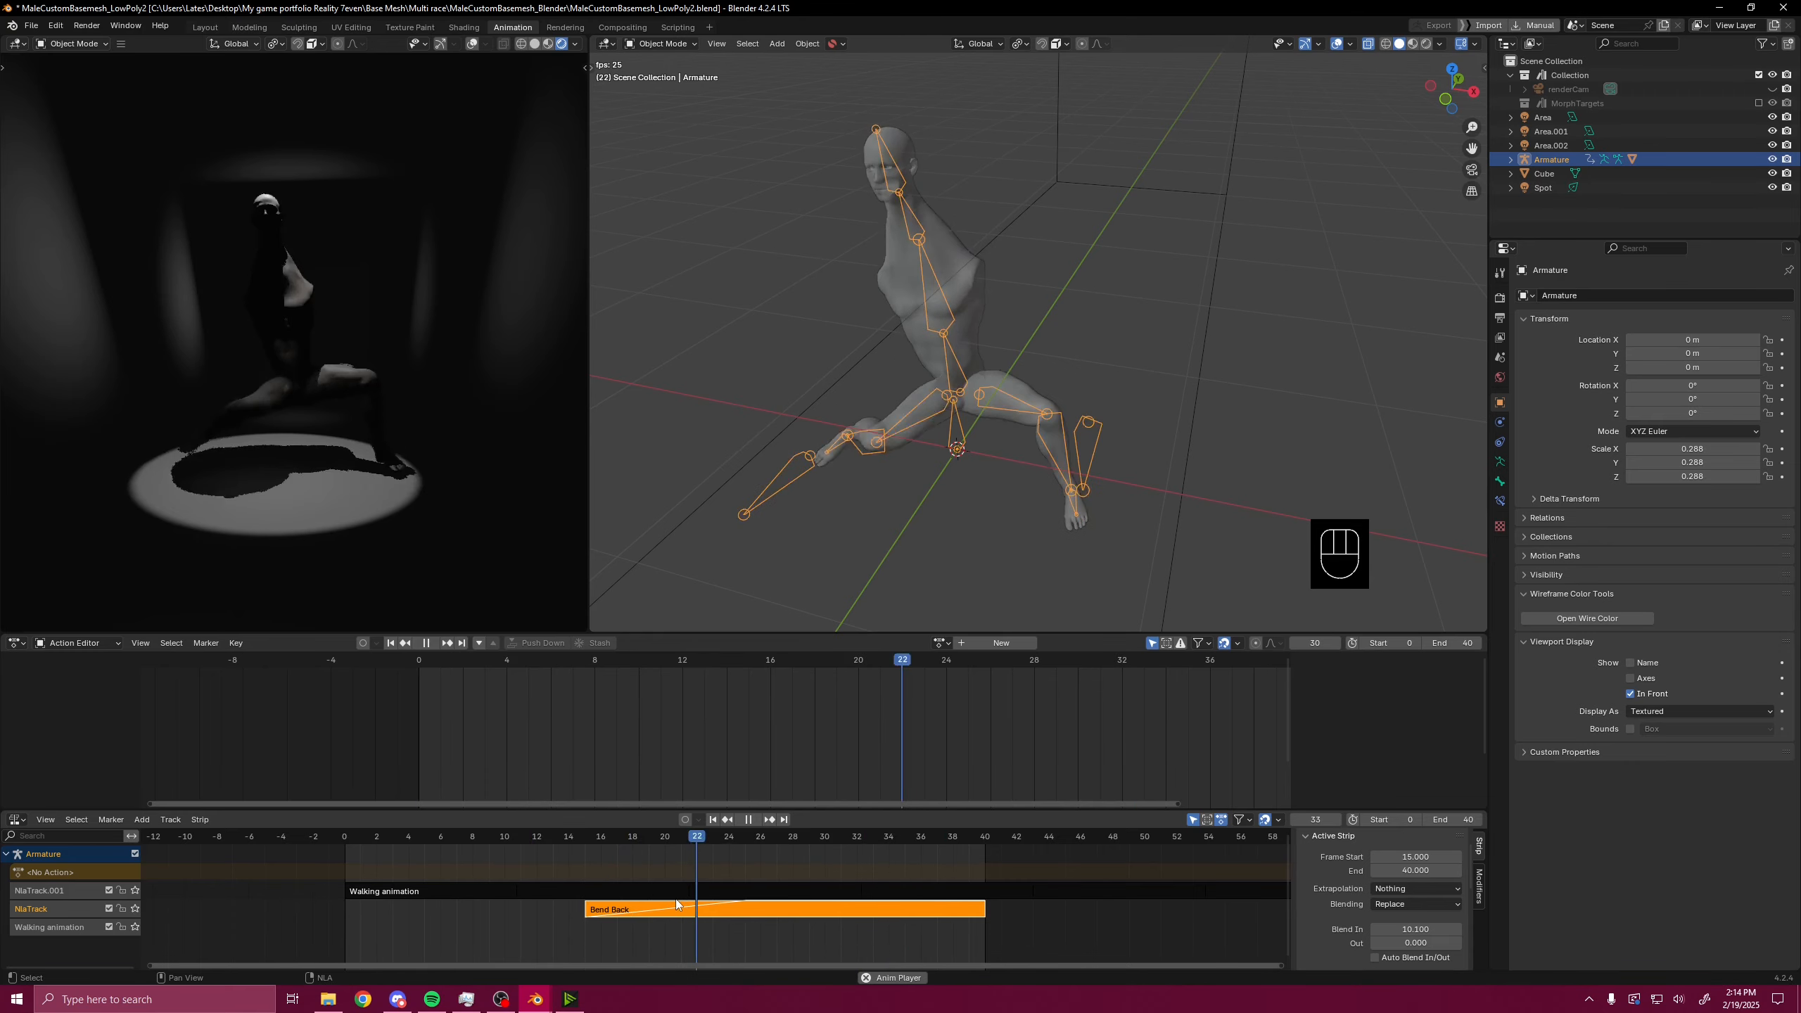
{"action": "left_click", "coordinate": [837, 892]}
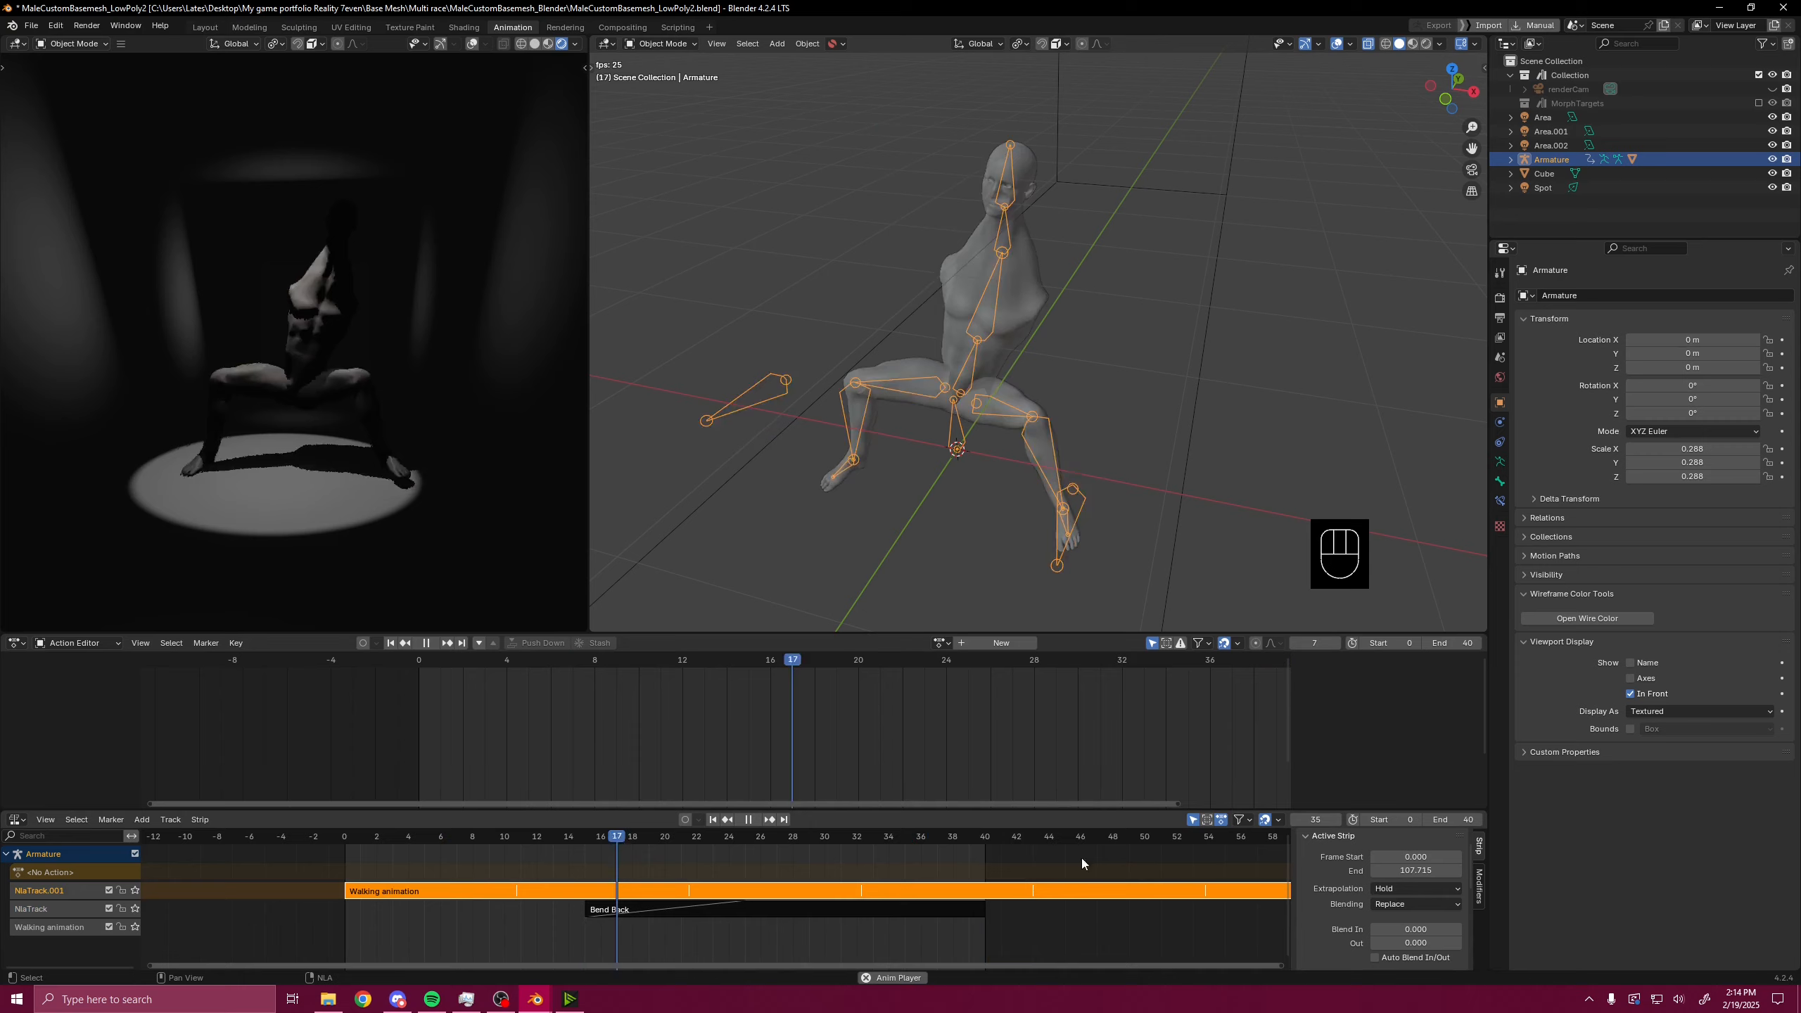
{"action": "left_click", "coordinate": [1404, 903]}
{"action": "left_click", "coordinate": [1385, 916]}
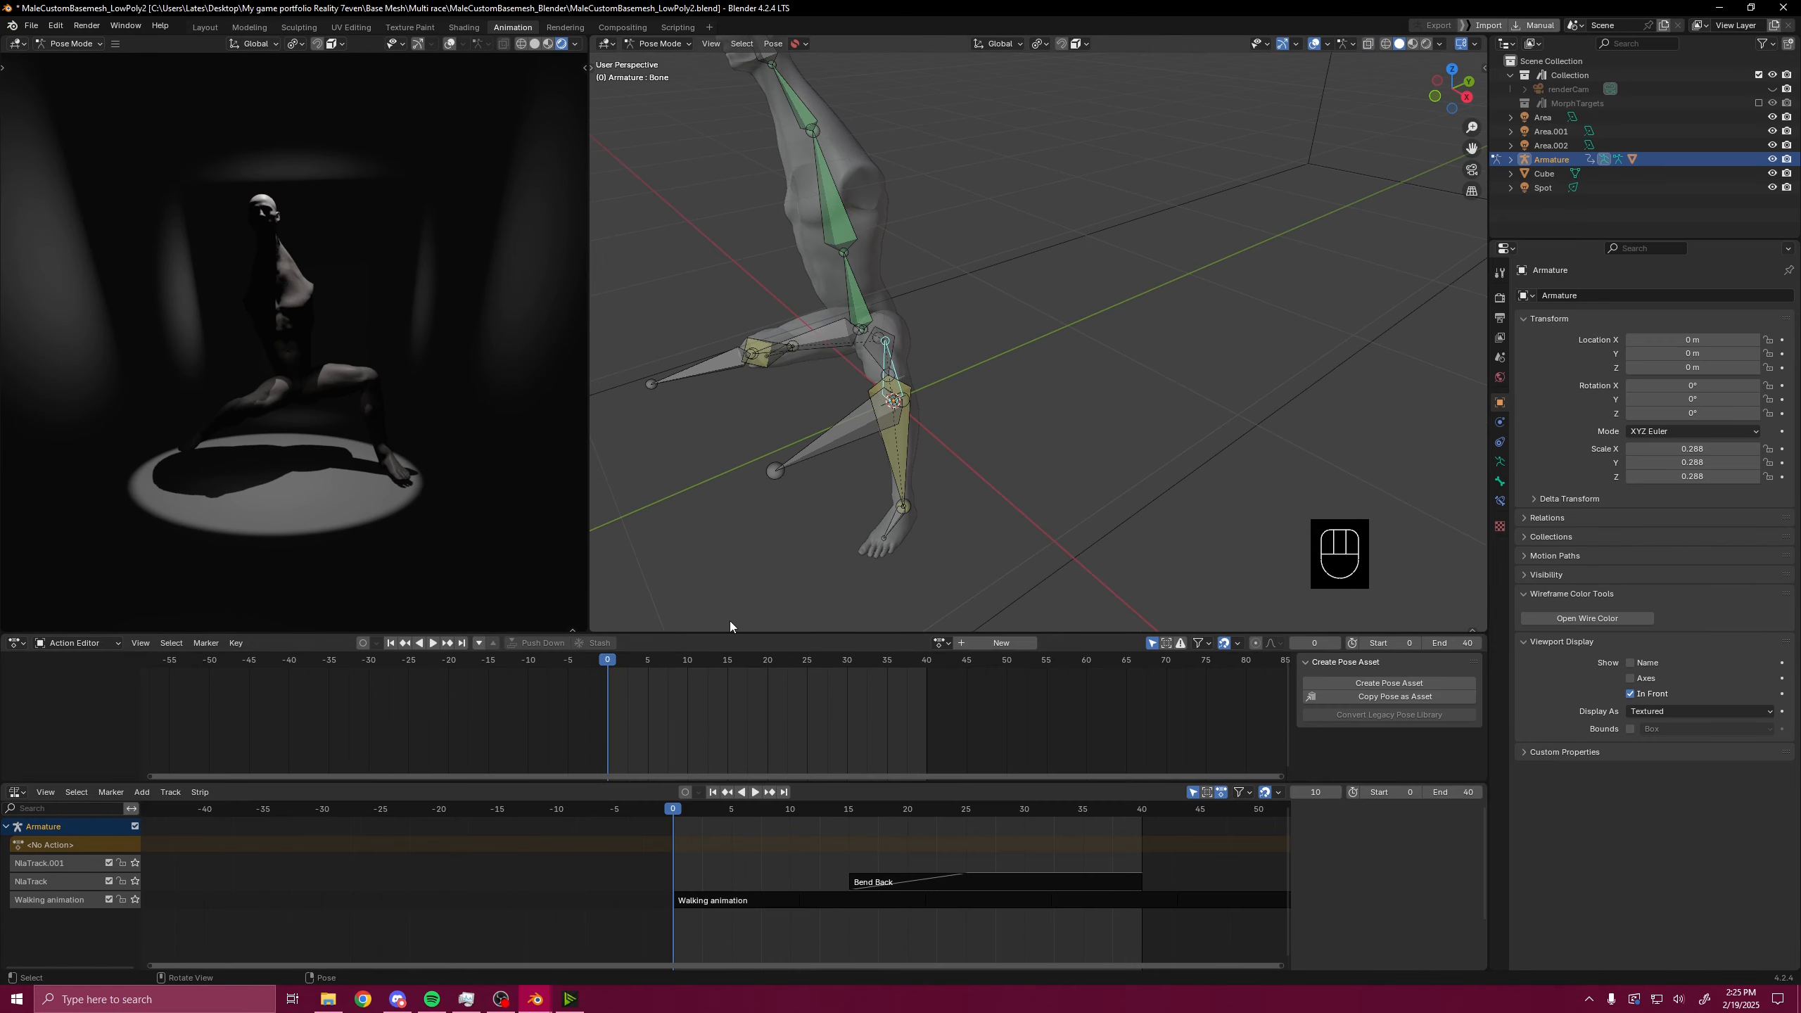
- Create a new armature action named "move walk forwards"
{"action": "scroll", "coordinate": [729, 621], "scroll_direction": "down", "scroll_amount": 6}
{"action": "middle_click_drag", "start_coordinate": [870, 411], "coordinate": [1410, 280]}
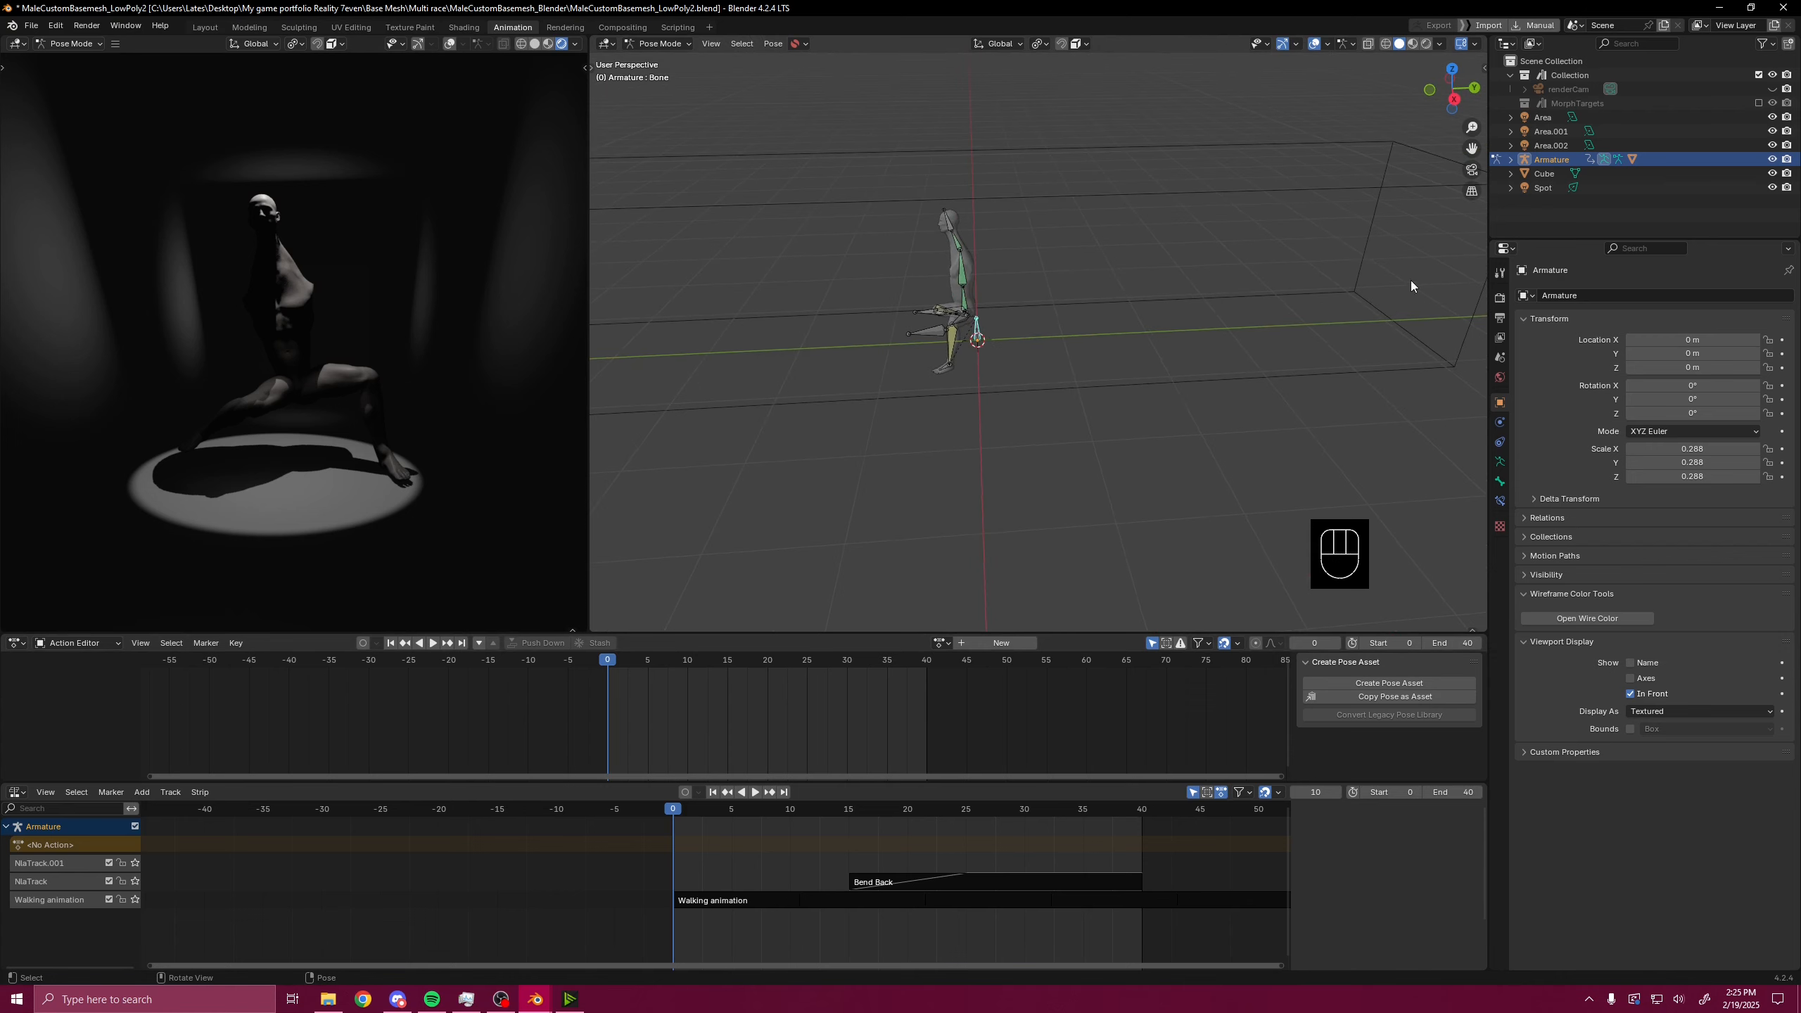
{"action": "middle_click_drag", "start_coordinate": [1291, 380], "coordinate": [1256, 414]}
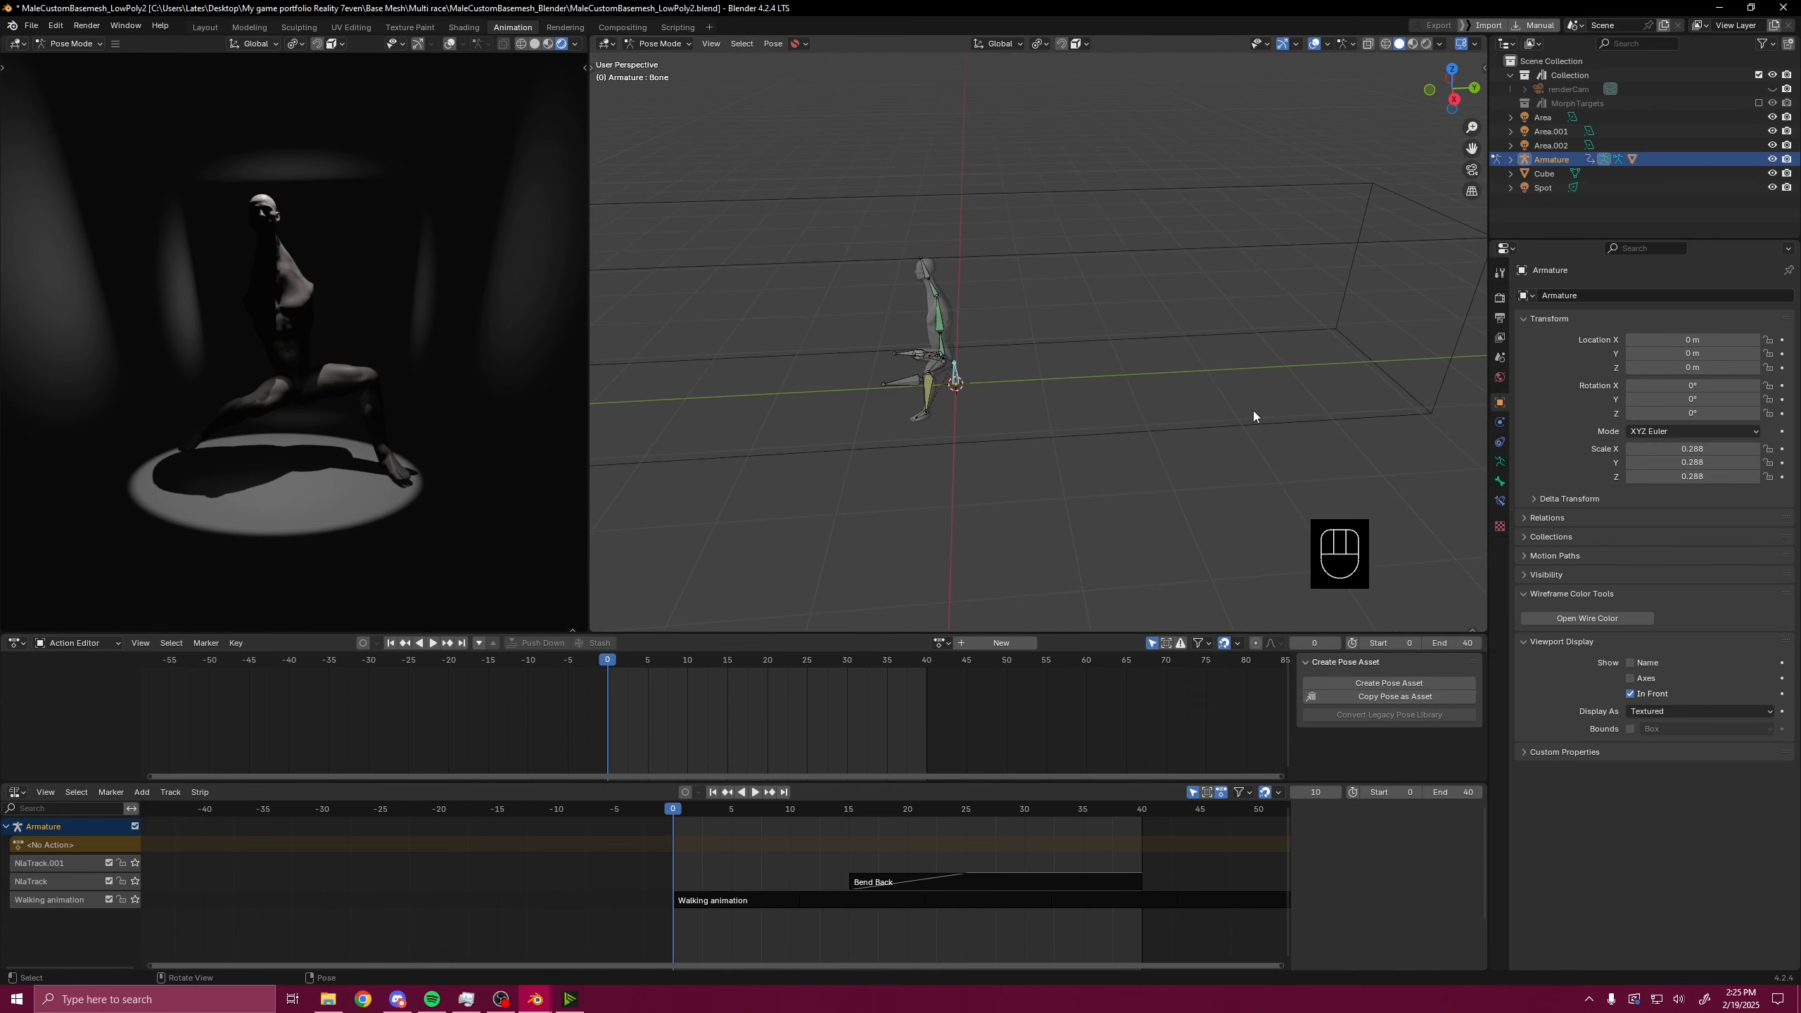
{"action": "left_click", "coordinate": [973, 644]}
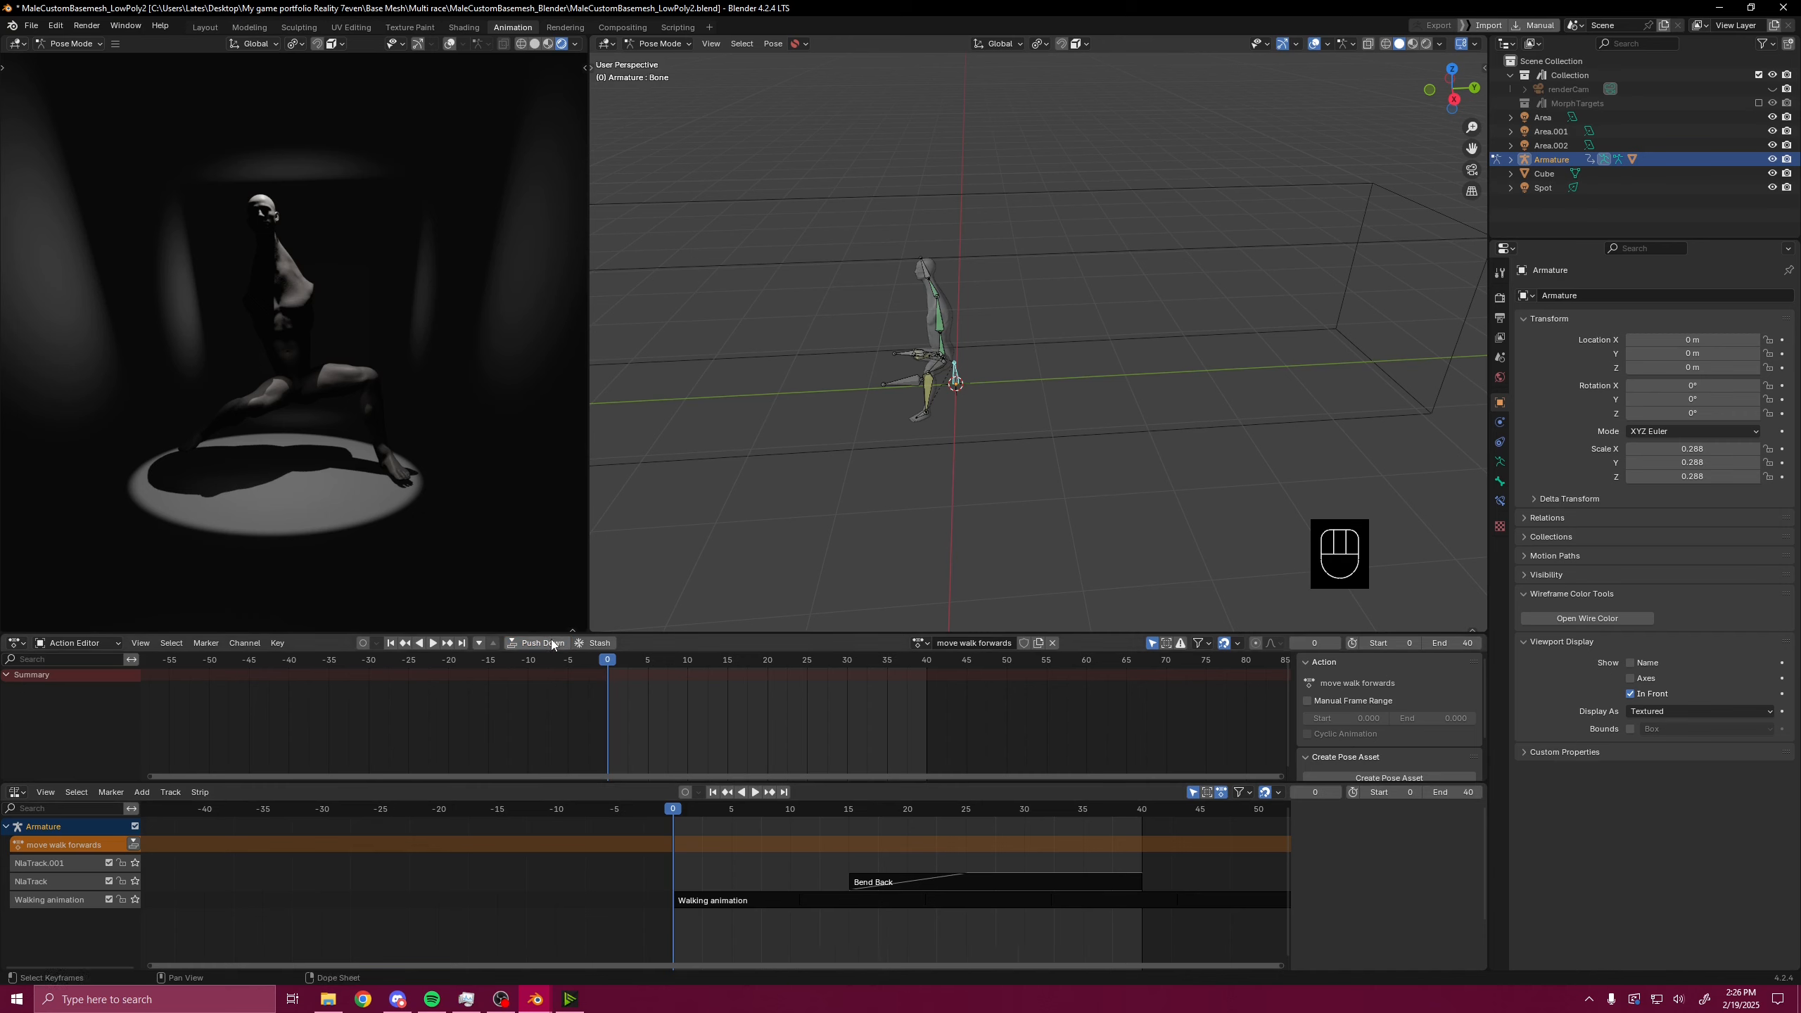
- Move the root bone along positive Y to the far end of the room box and insert a Location keyframe at frame 0
{"action": "middle_click_drag", "start_coordinate": [1044, 461], "coordinate": [1014, 465], "text": "shift"}
{"action": "key", "text": "g"}
{"action": "key", "text": "y"}
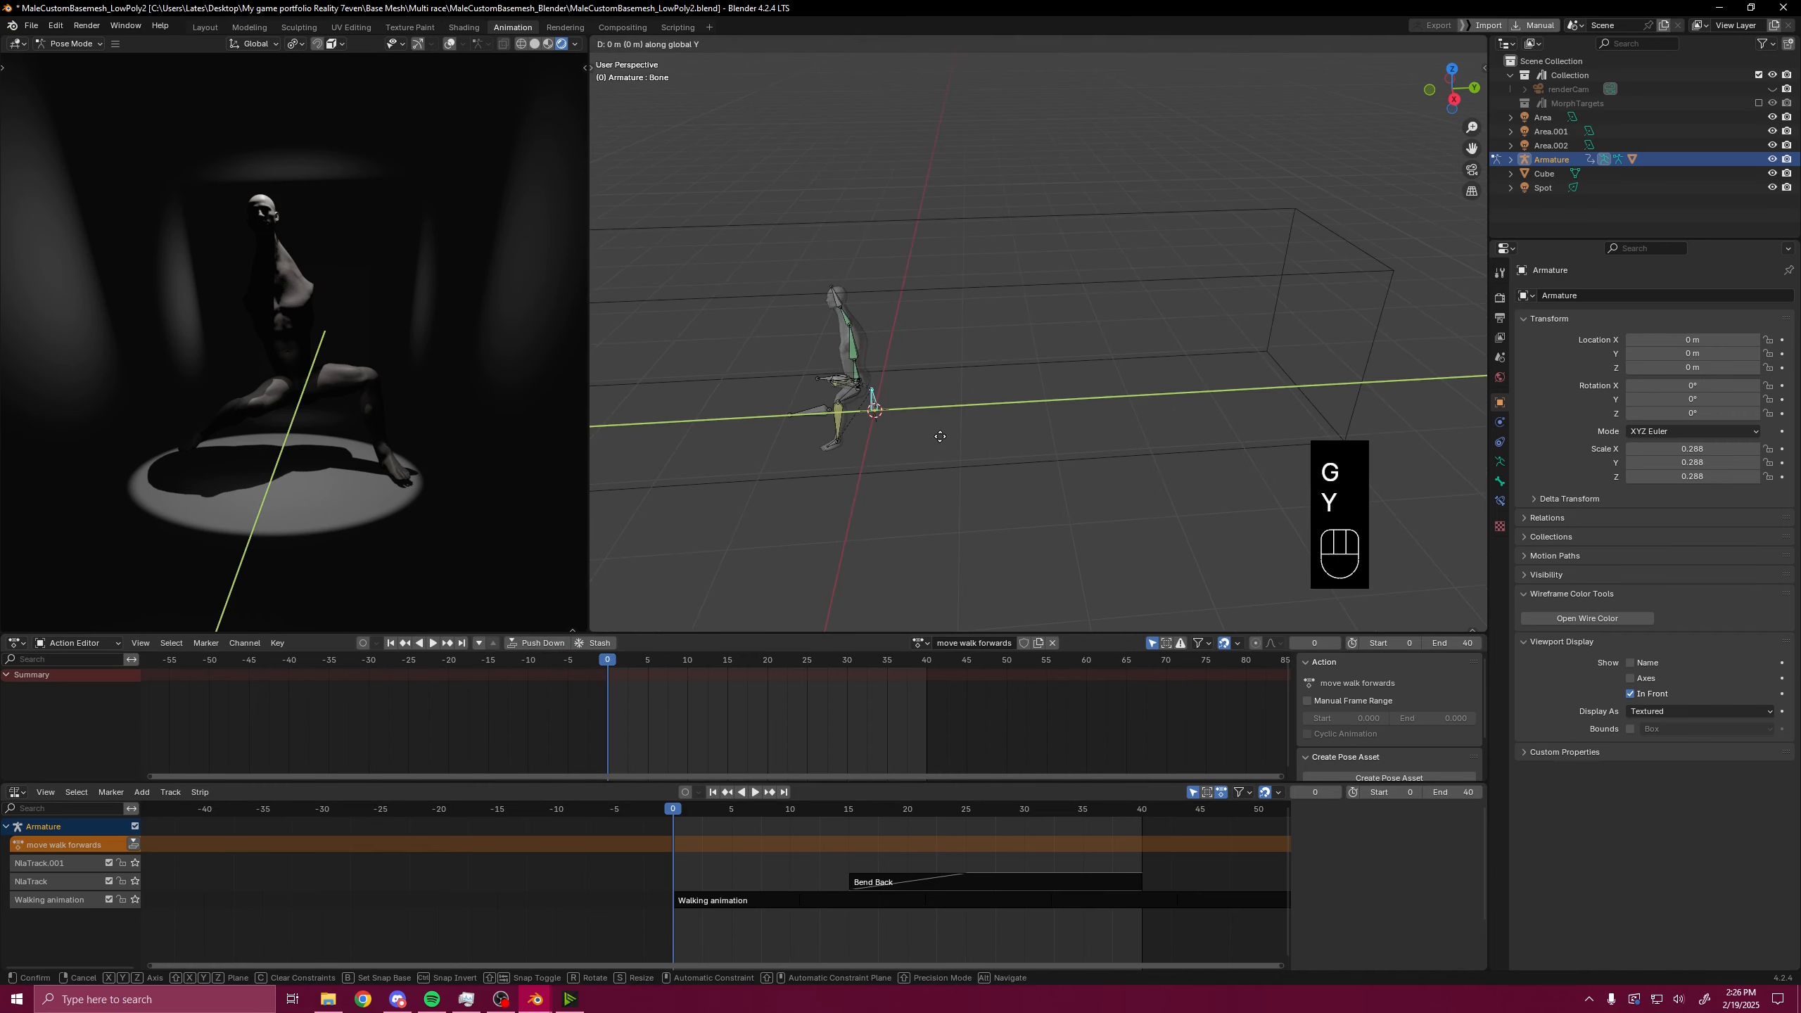
{"action": "left_click", "coordinate": [1246, 419]}
{"action": "key", "text": "k"}
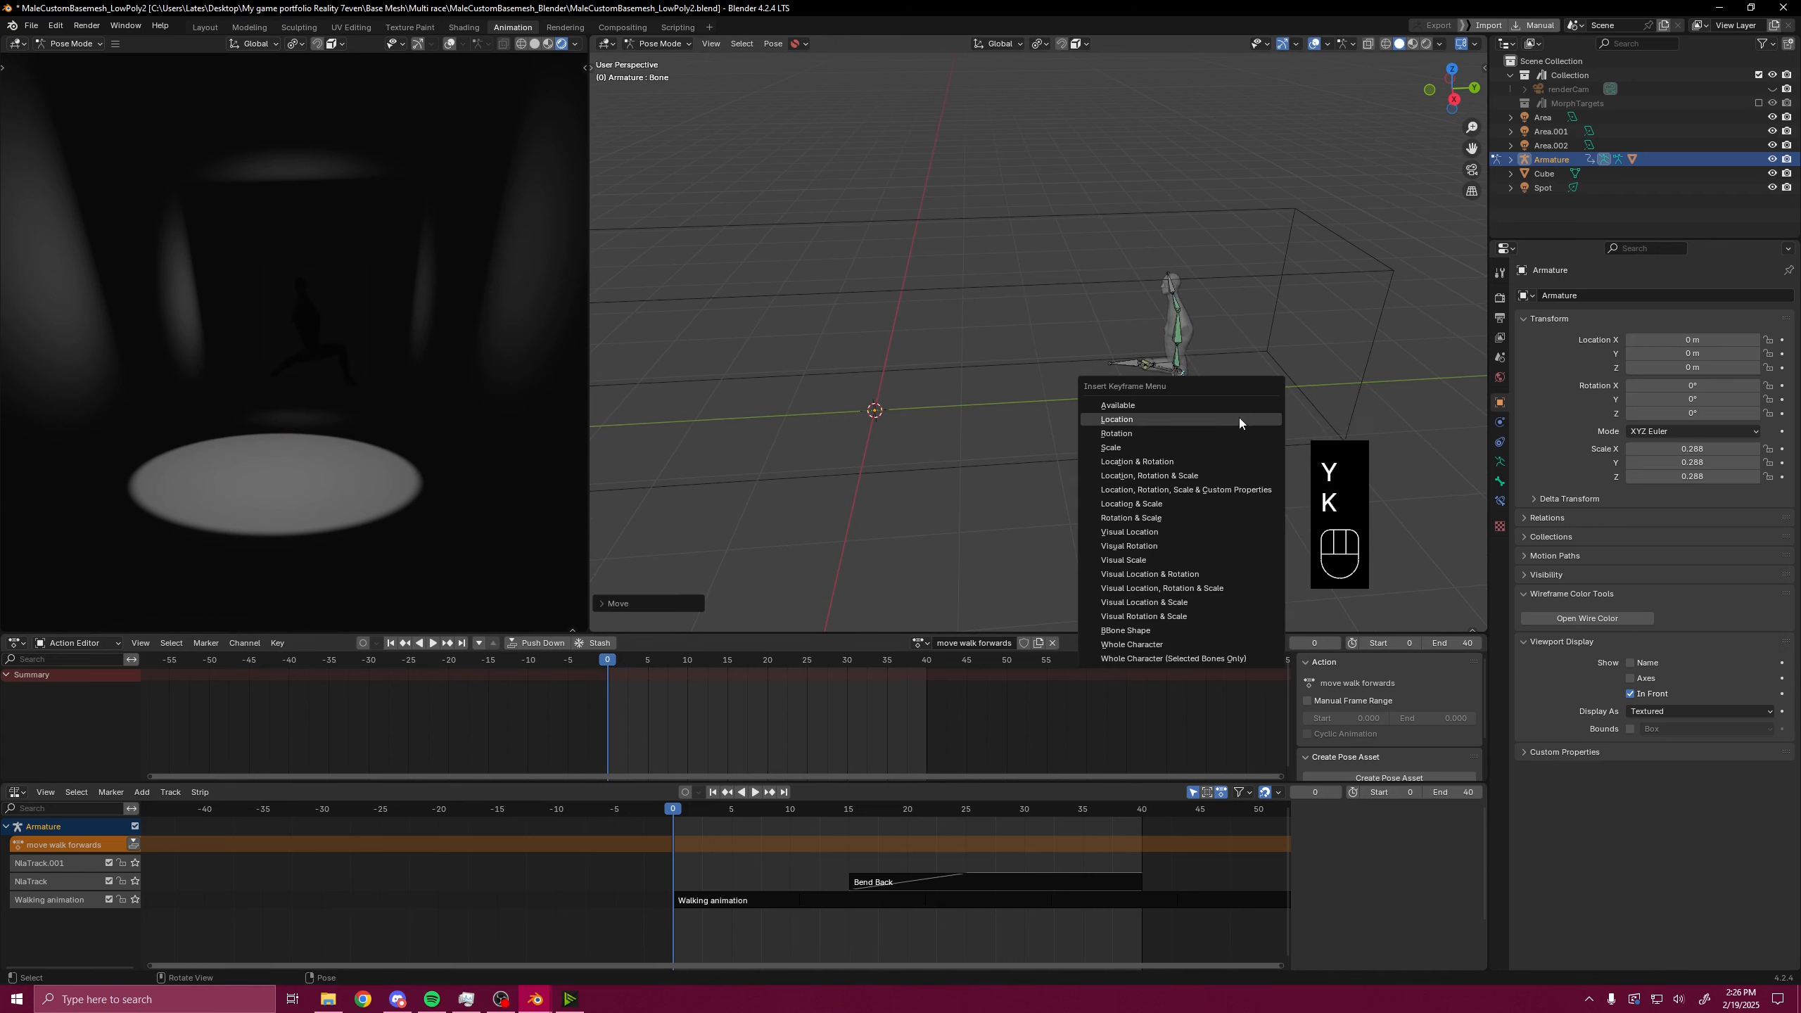
{"action": "left_click", "coordinate": [1154, 419]}
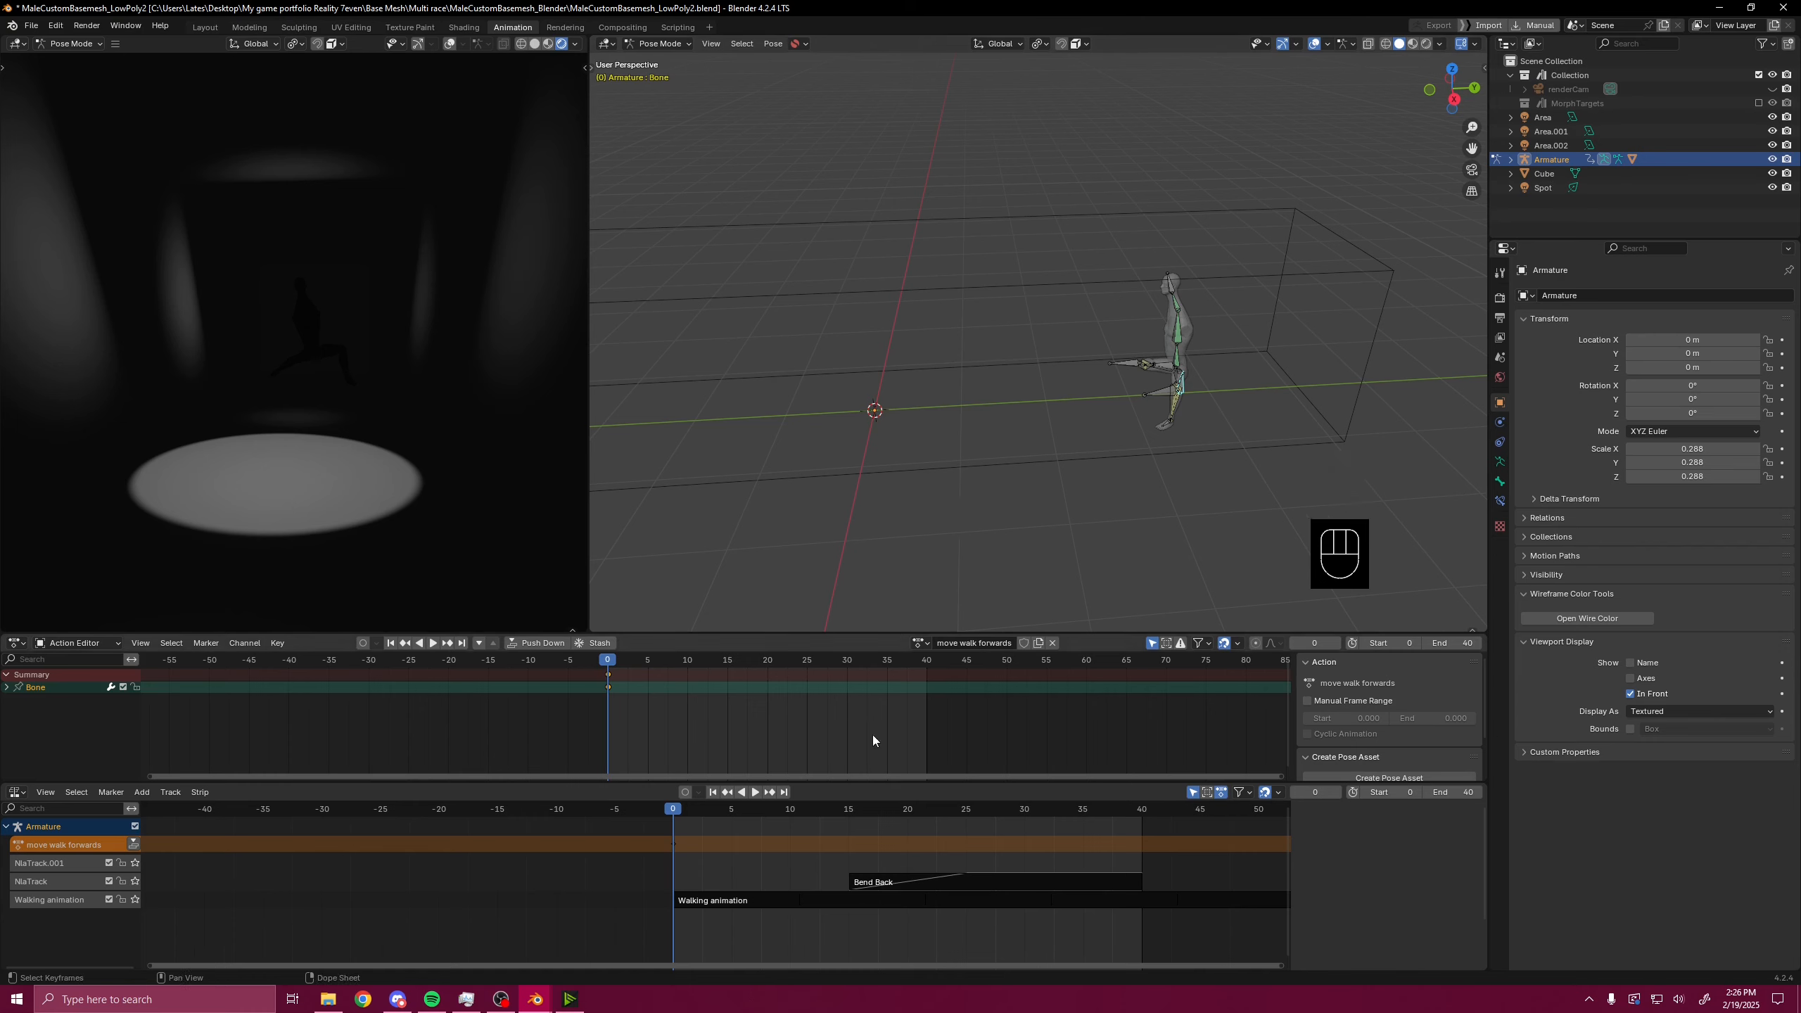
- Push the "move walk forwards" action down into an NLA strip on NlaTrack.001 and enter tweak mode on it
{"action": "left_click", "coordinate": [133, 843]}
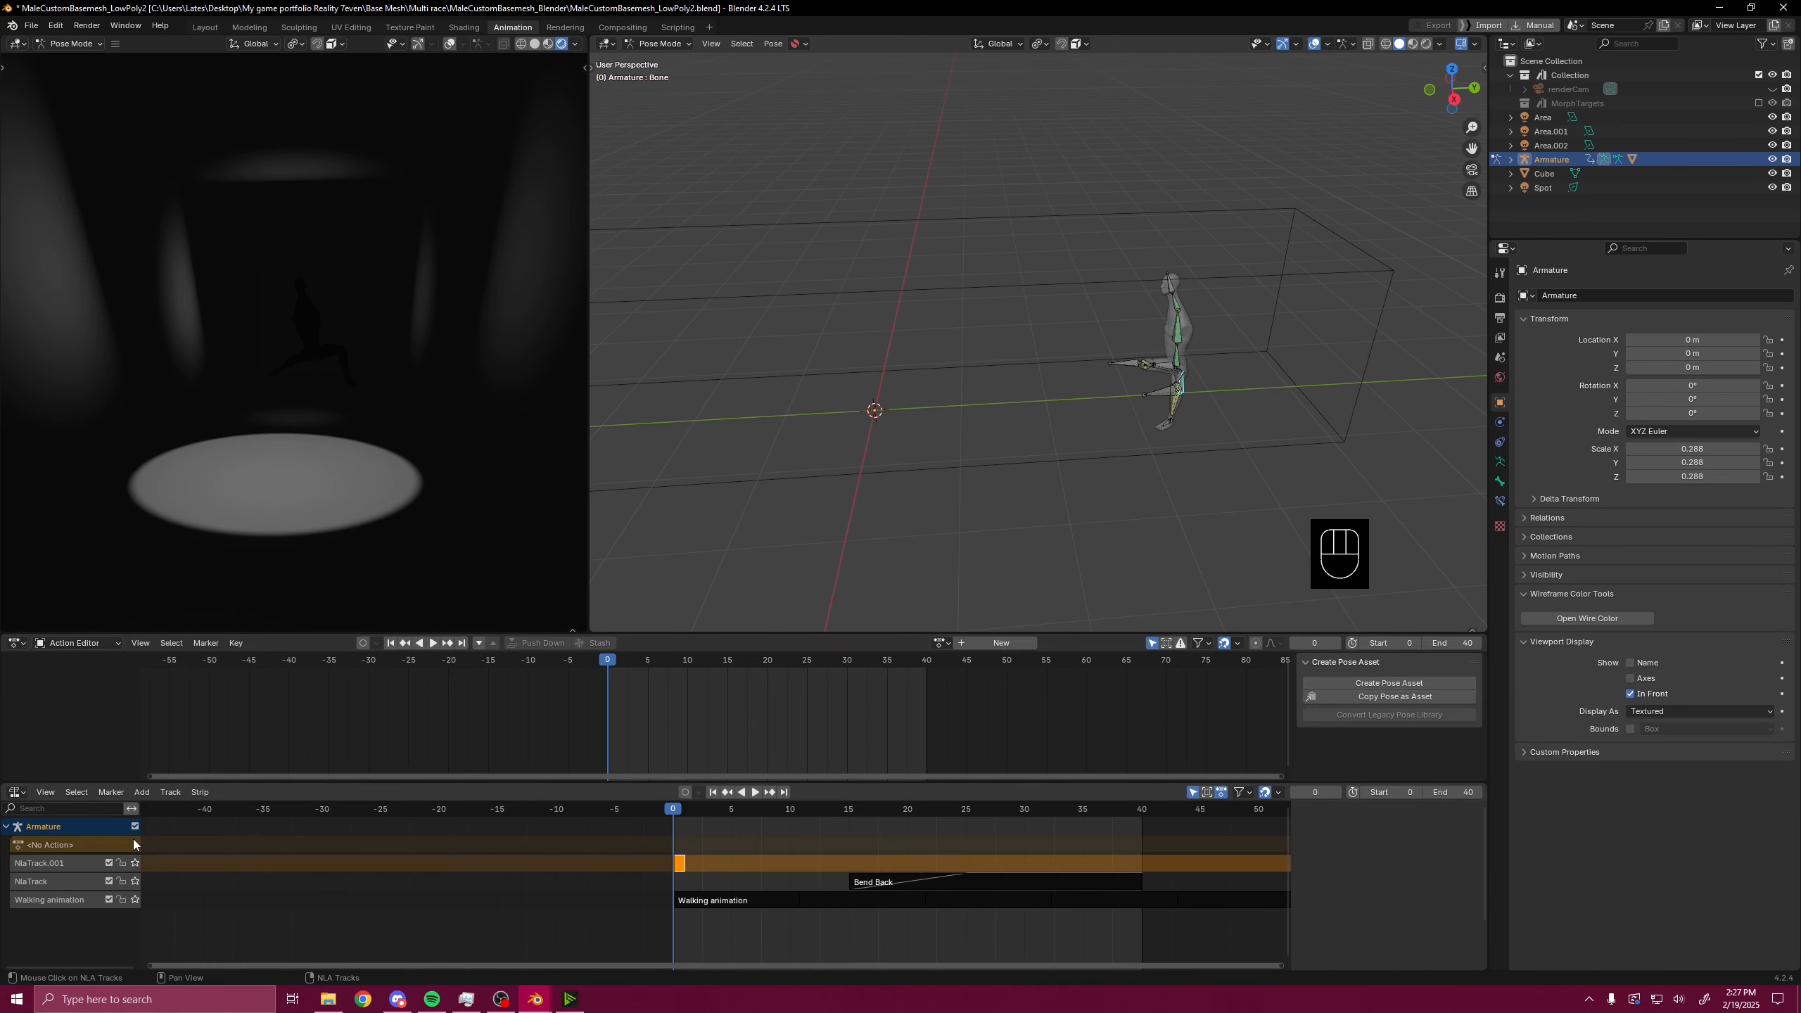
{"action": "key", "text": "KP_Decimal"}
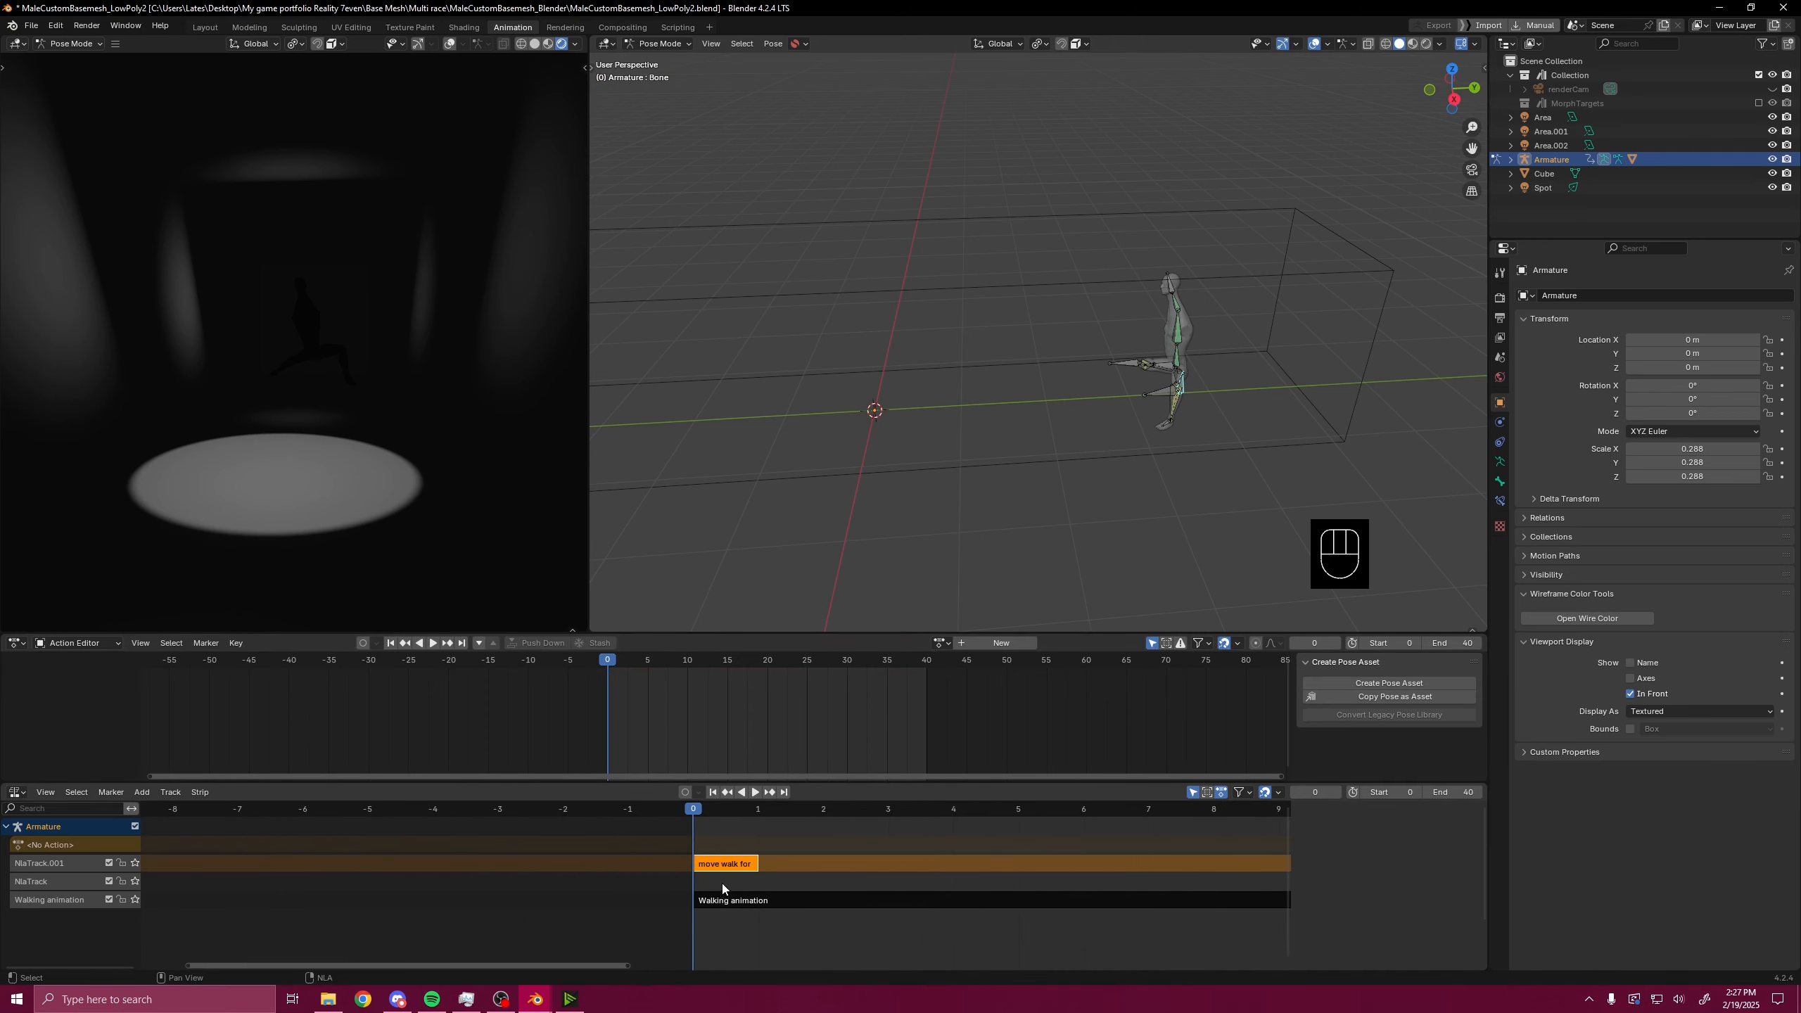
{"action": "scroll", "coordinate": [722, 890], "scroll_direction": "up", "scroll_amount": 7}
{"action": "middle_click_drag", "start_coordinate": [756, 874], "coordinate": [697, 866]}
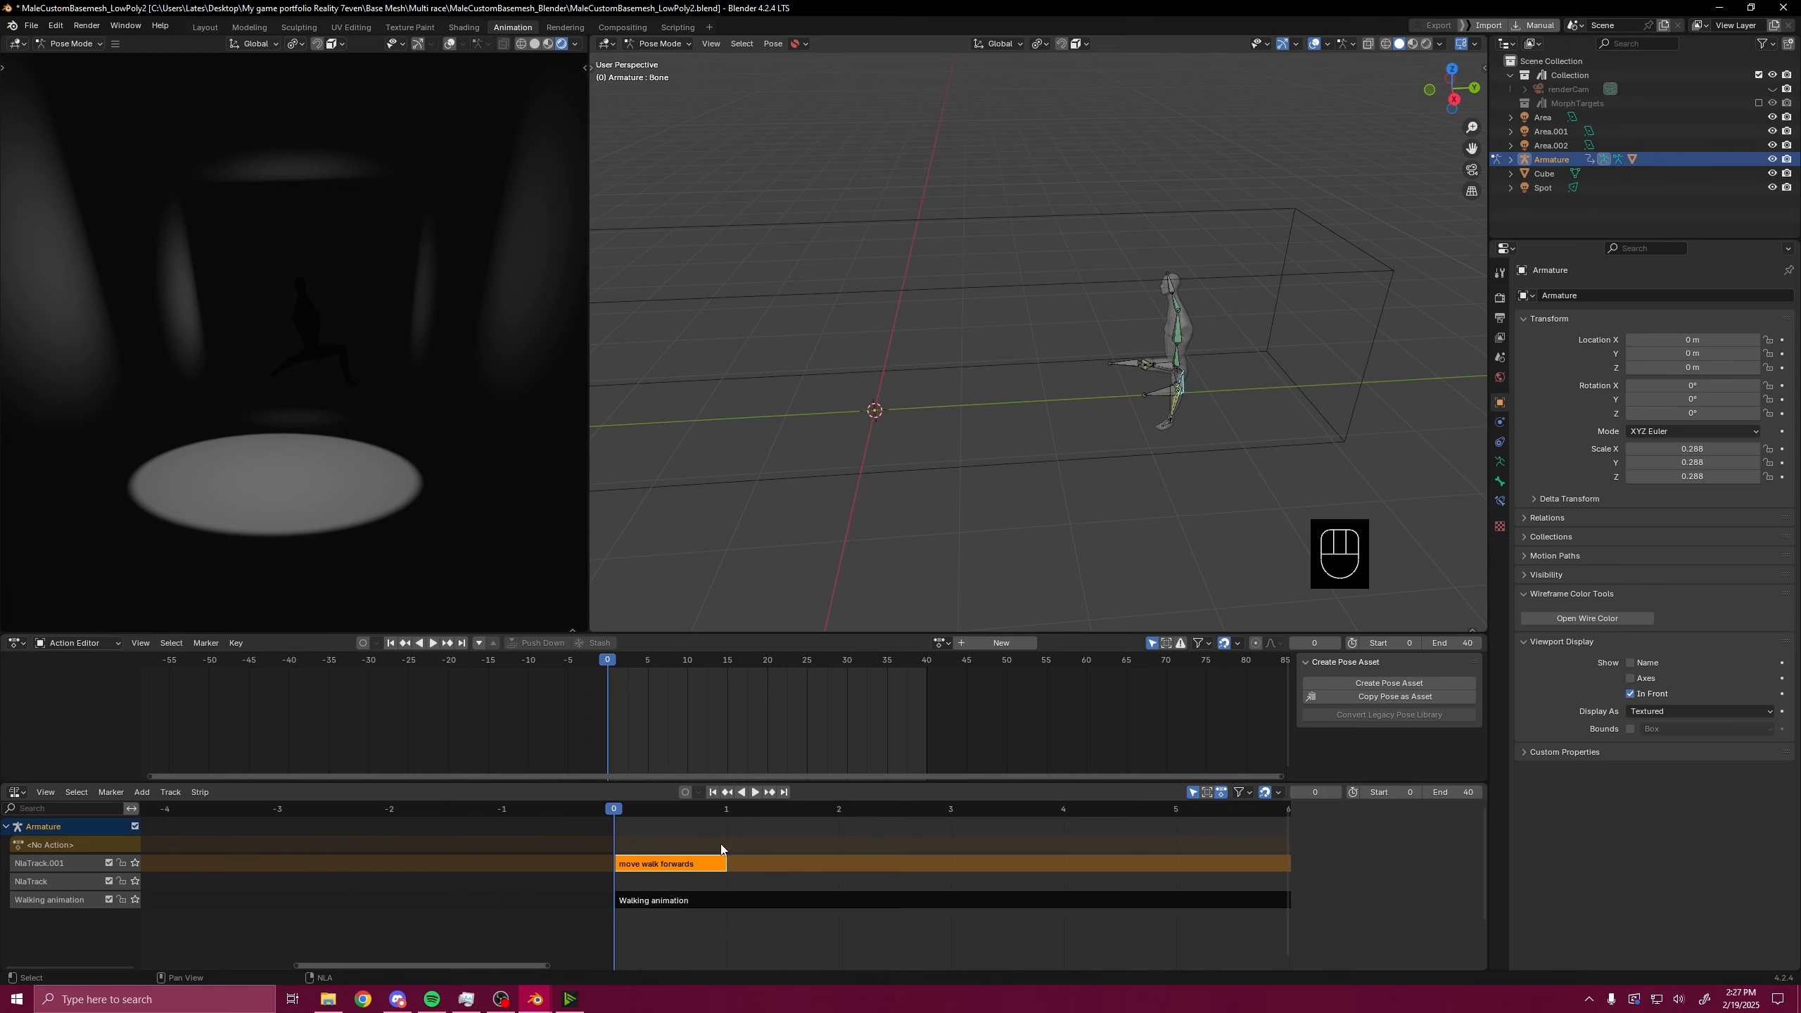
{"action": "left_click", "coordinate": [694, 868]}
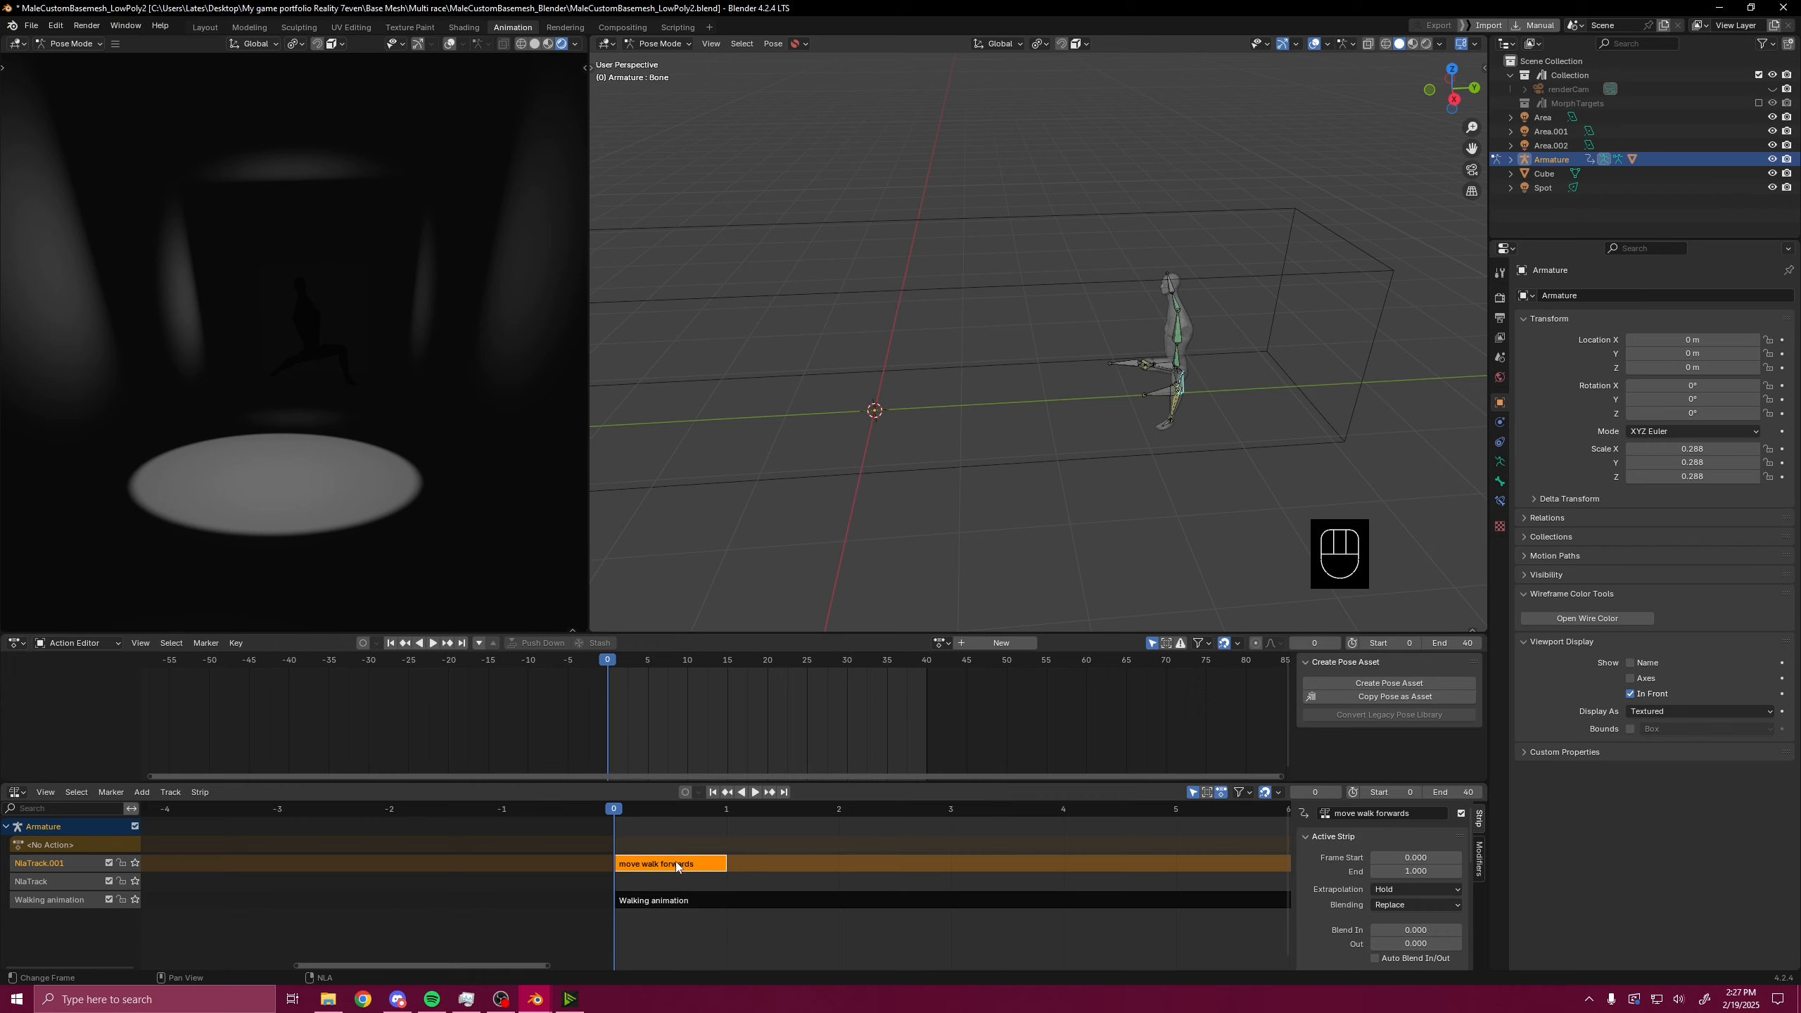
{"action": "key", "text": "Tab"}
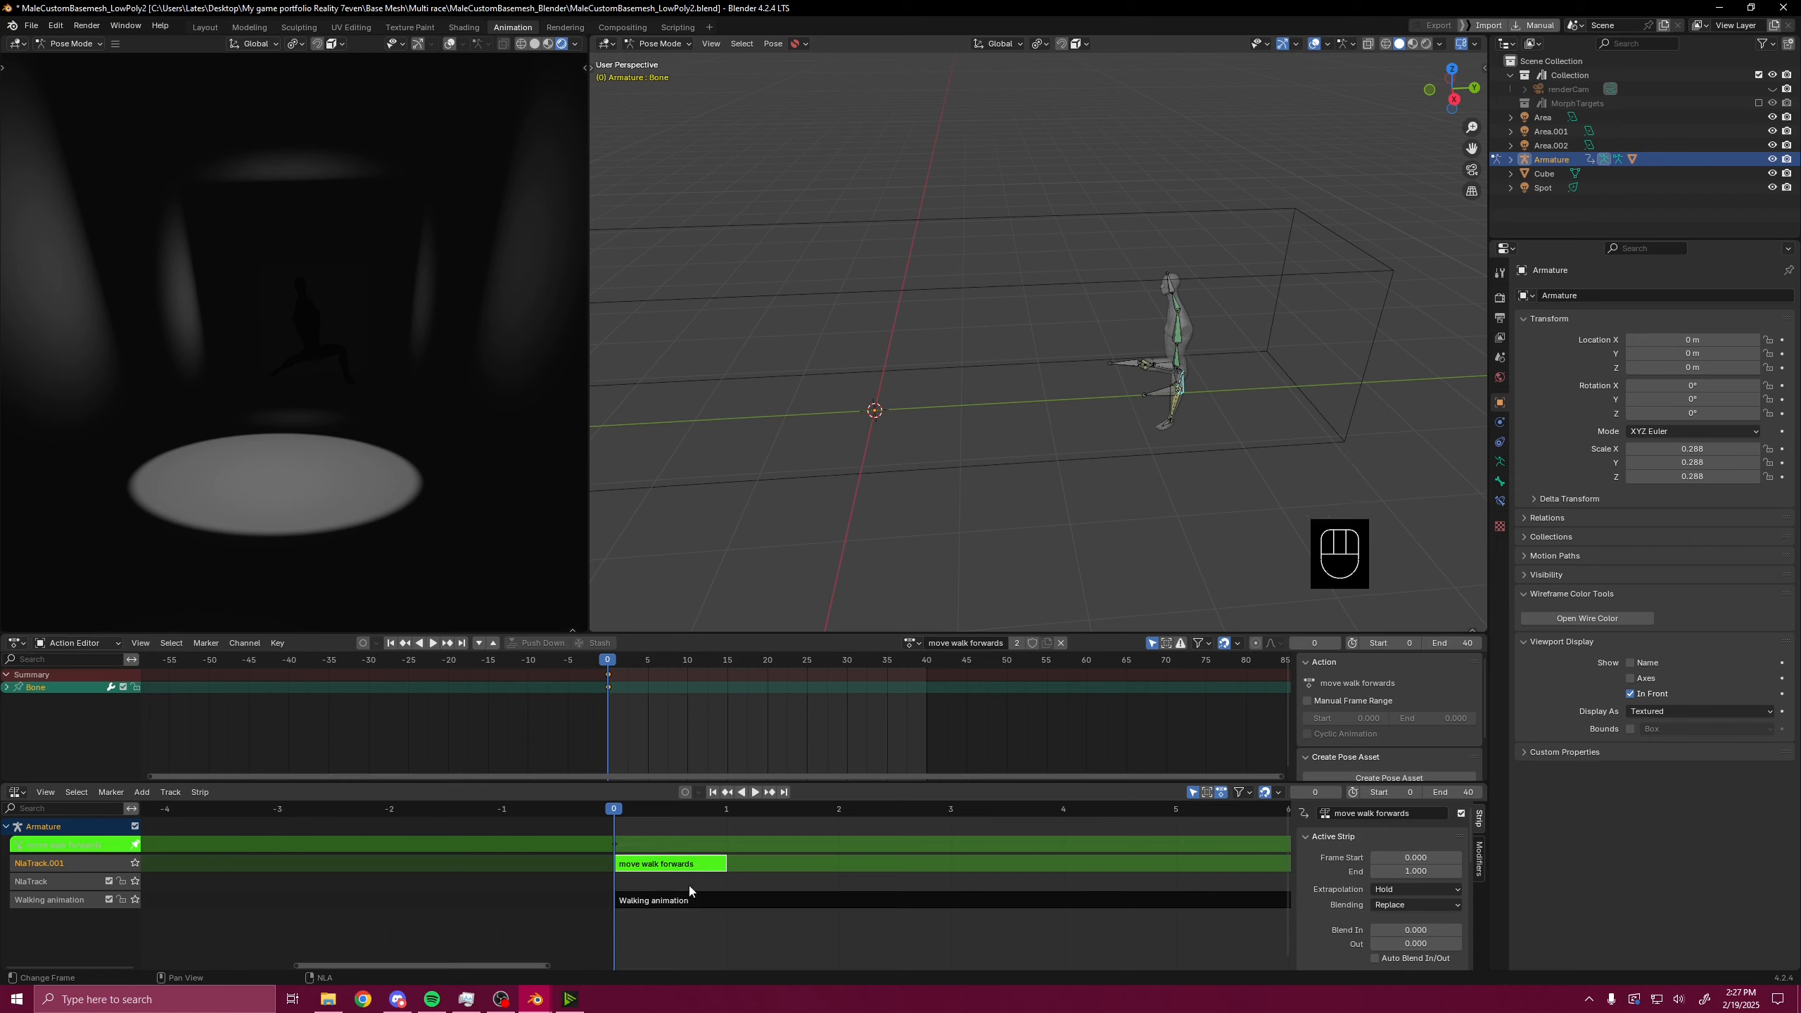
- Set the "move walk forwards" strip's end frame to 40
{"action": "scroll", "coordinate": [851, 865], "scroll_direction": "down", "scroll_amount": 10}
{"action": "middle_click_drag", "start_coordinate": [958, 878], "coordinate": [583, 885]}
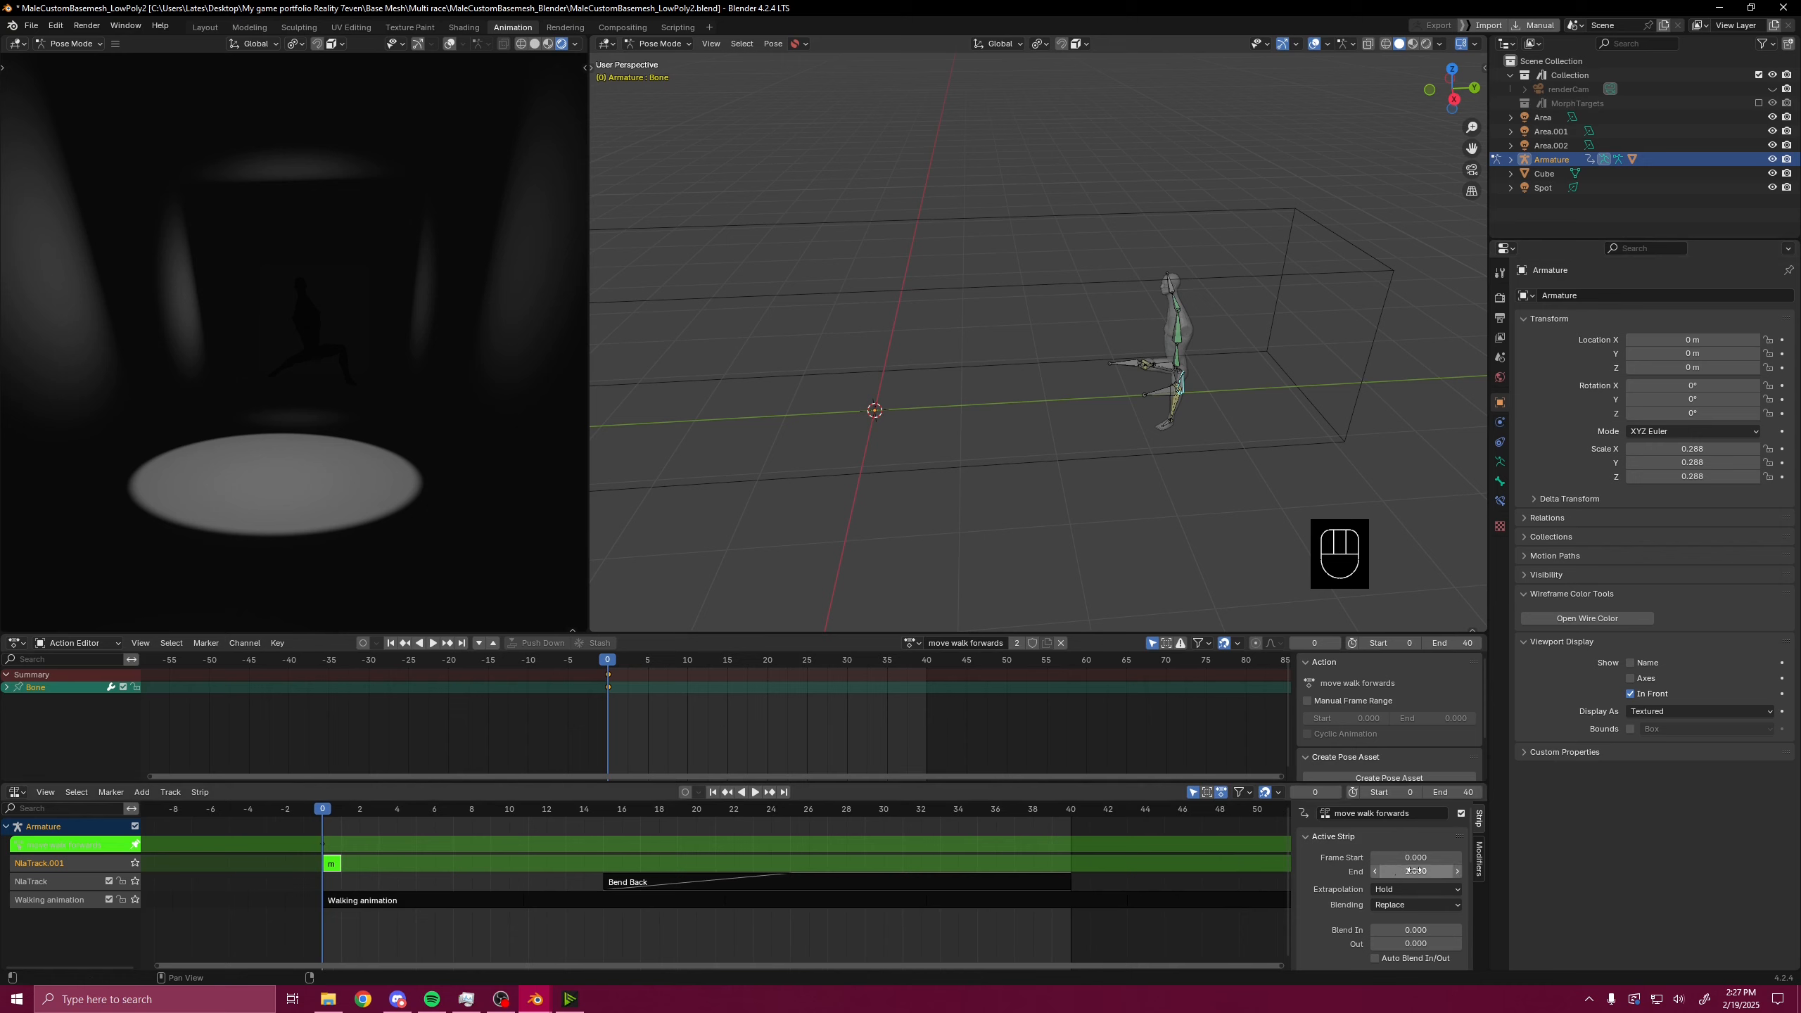
{"action": "left_click_drag", "start_coordinate": [1416, 871], "coordinate": [1461, 871]}
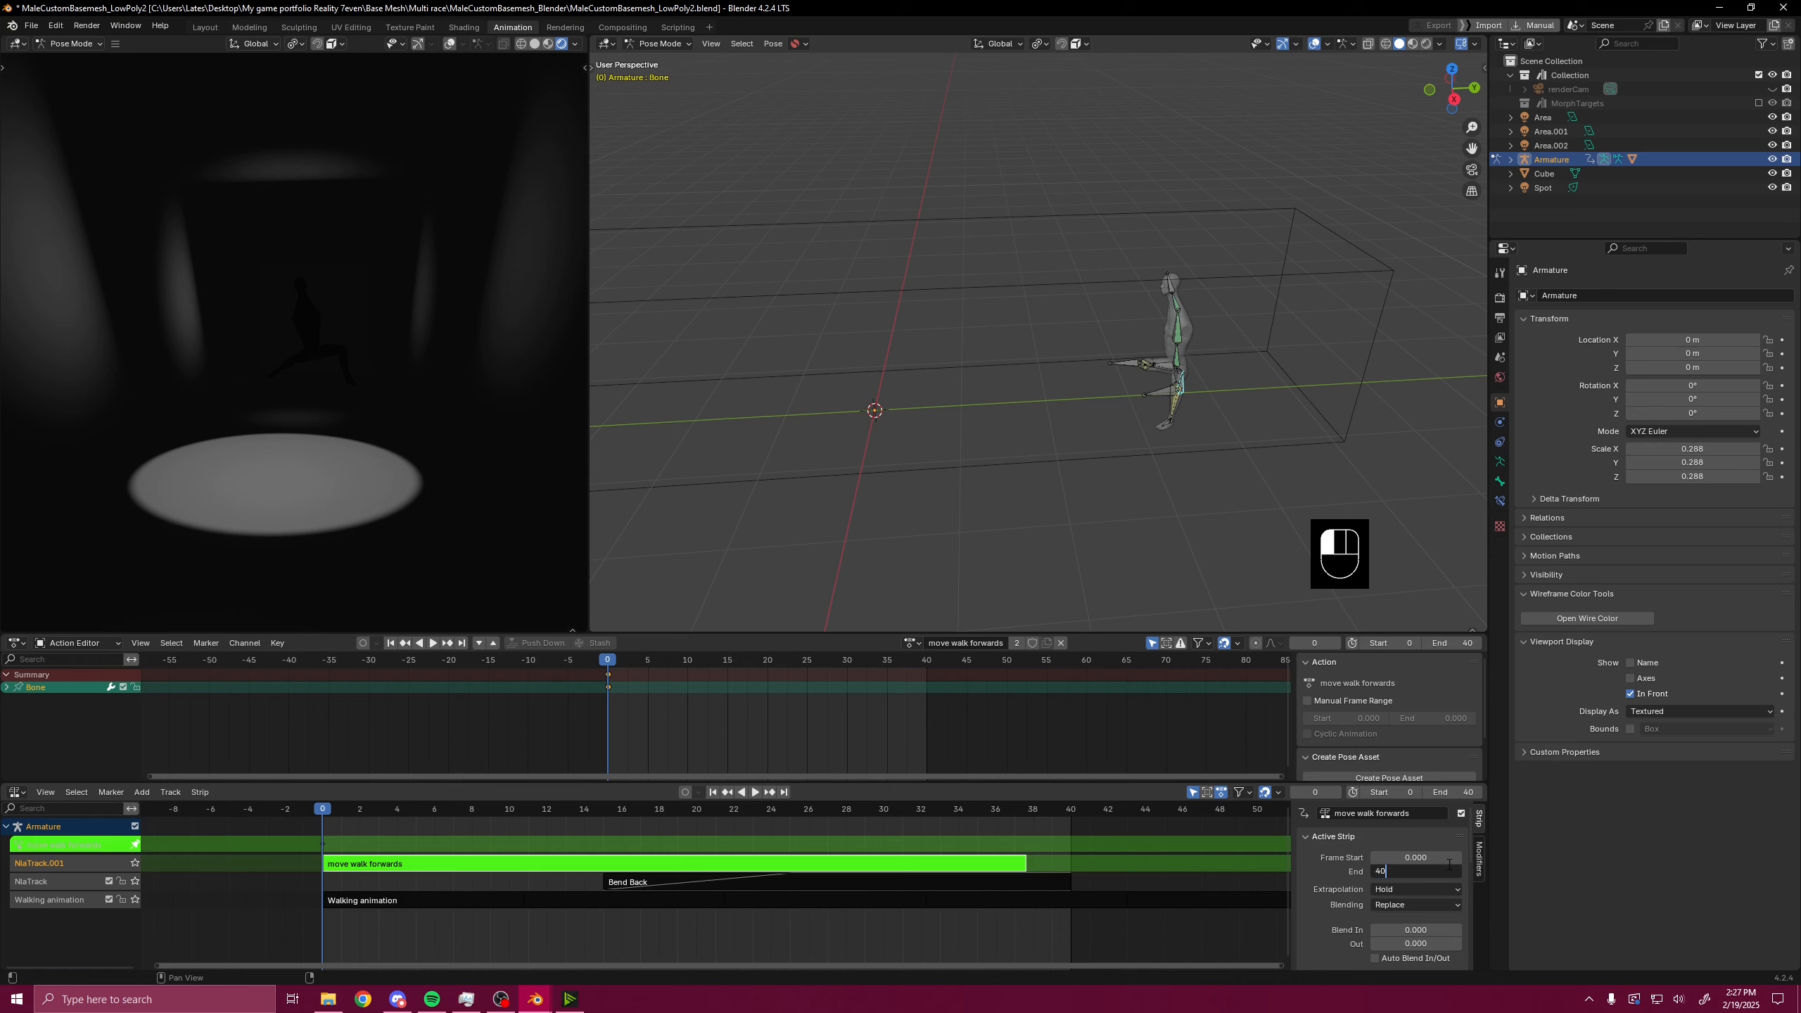
{"action": "key", "text": "Return"}
{"action": "scroll", "coordinate": [1419, 887], "scroll_direction": "down", "scroll_amount": 5}
{"action": "scroll", "coordinate": [700, 741], "scroll_direction": "up", "scroll_amount": 2}
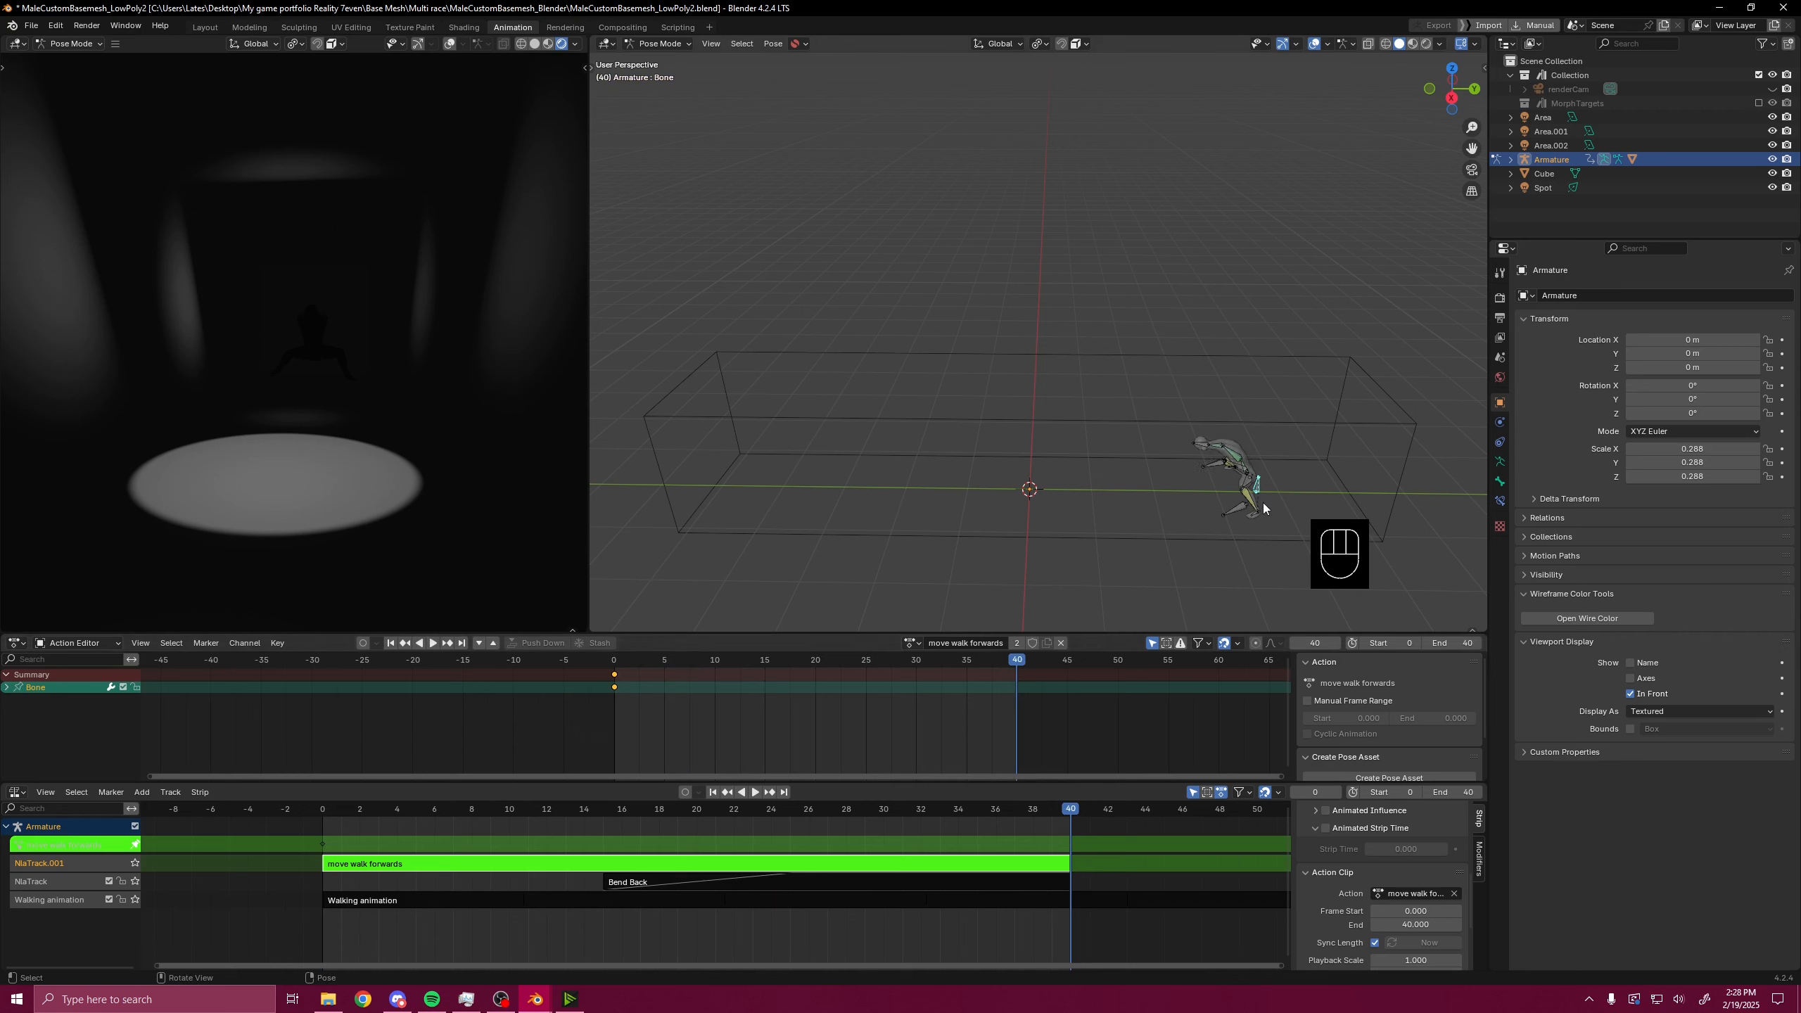
- At frame 40, move the root bone along negative Y past the world origin and insert a Location keyframe
{"action": "key", "text": "g"}
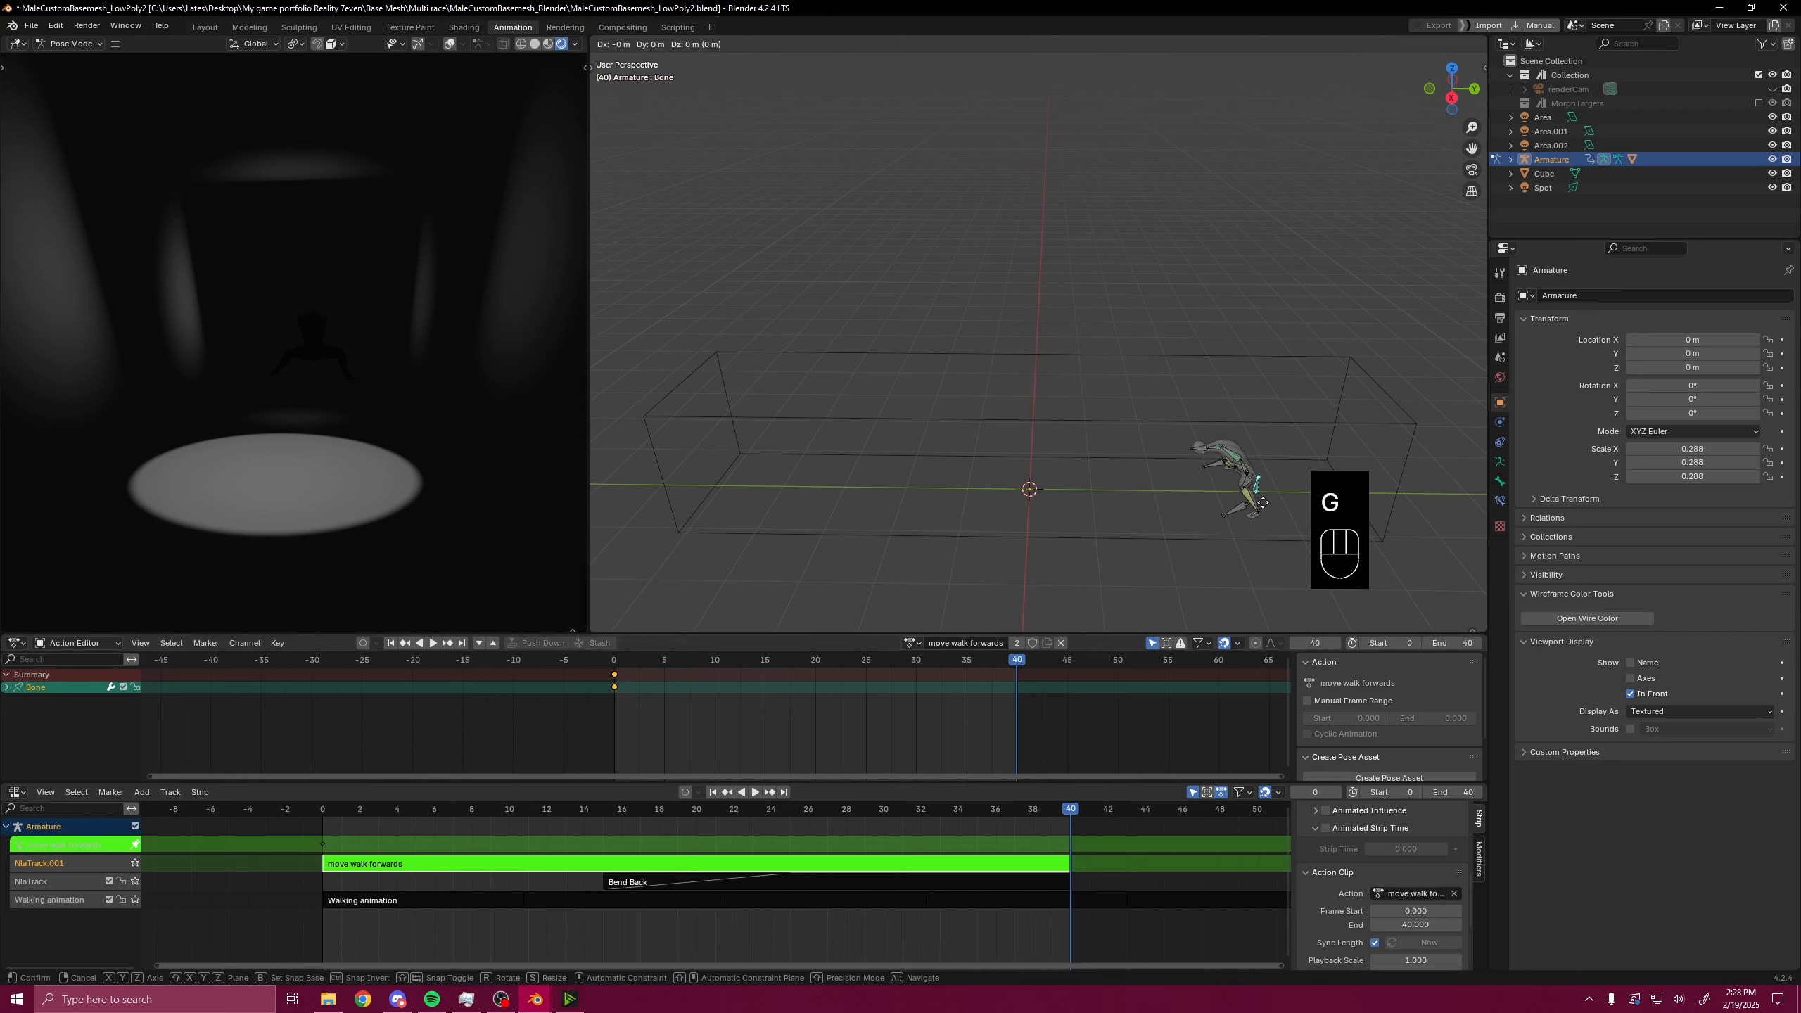
{"action": "key", "text": "y"}
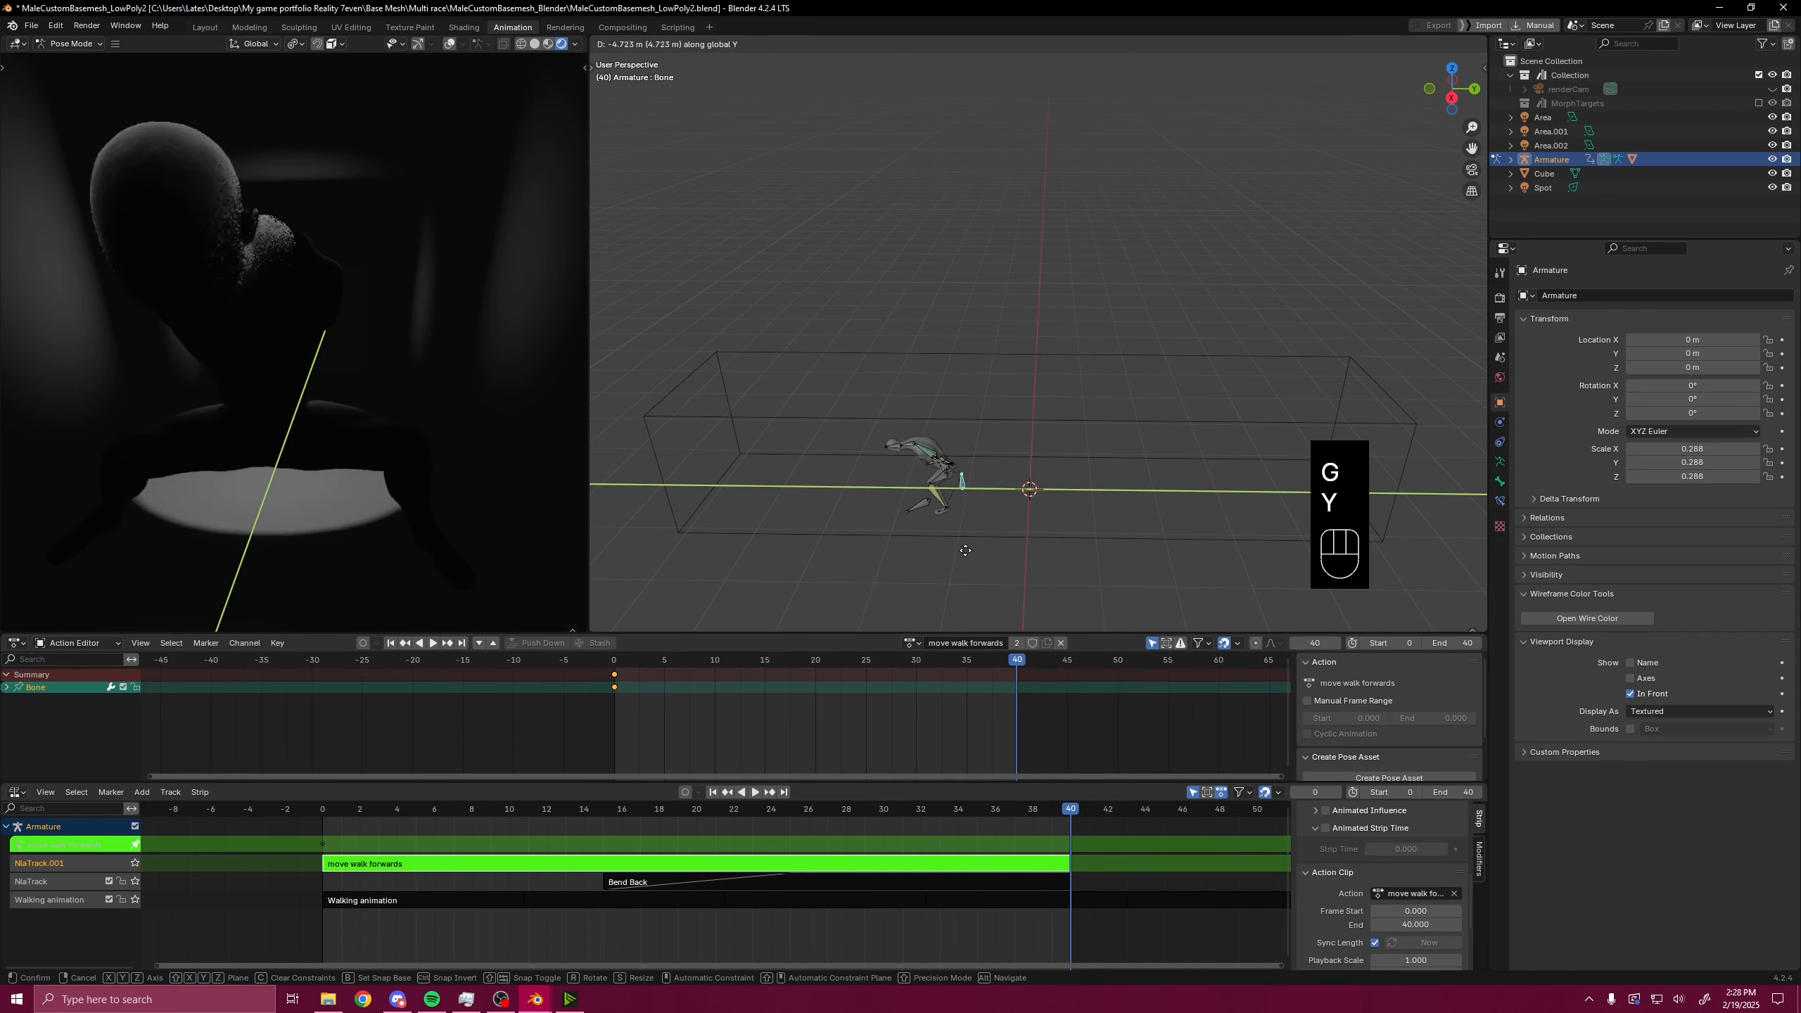
{"action": "left_click", "coordinate": [940, 554]}
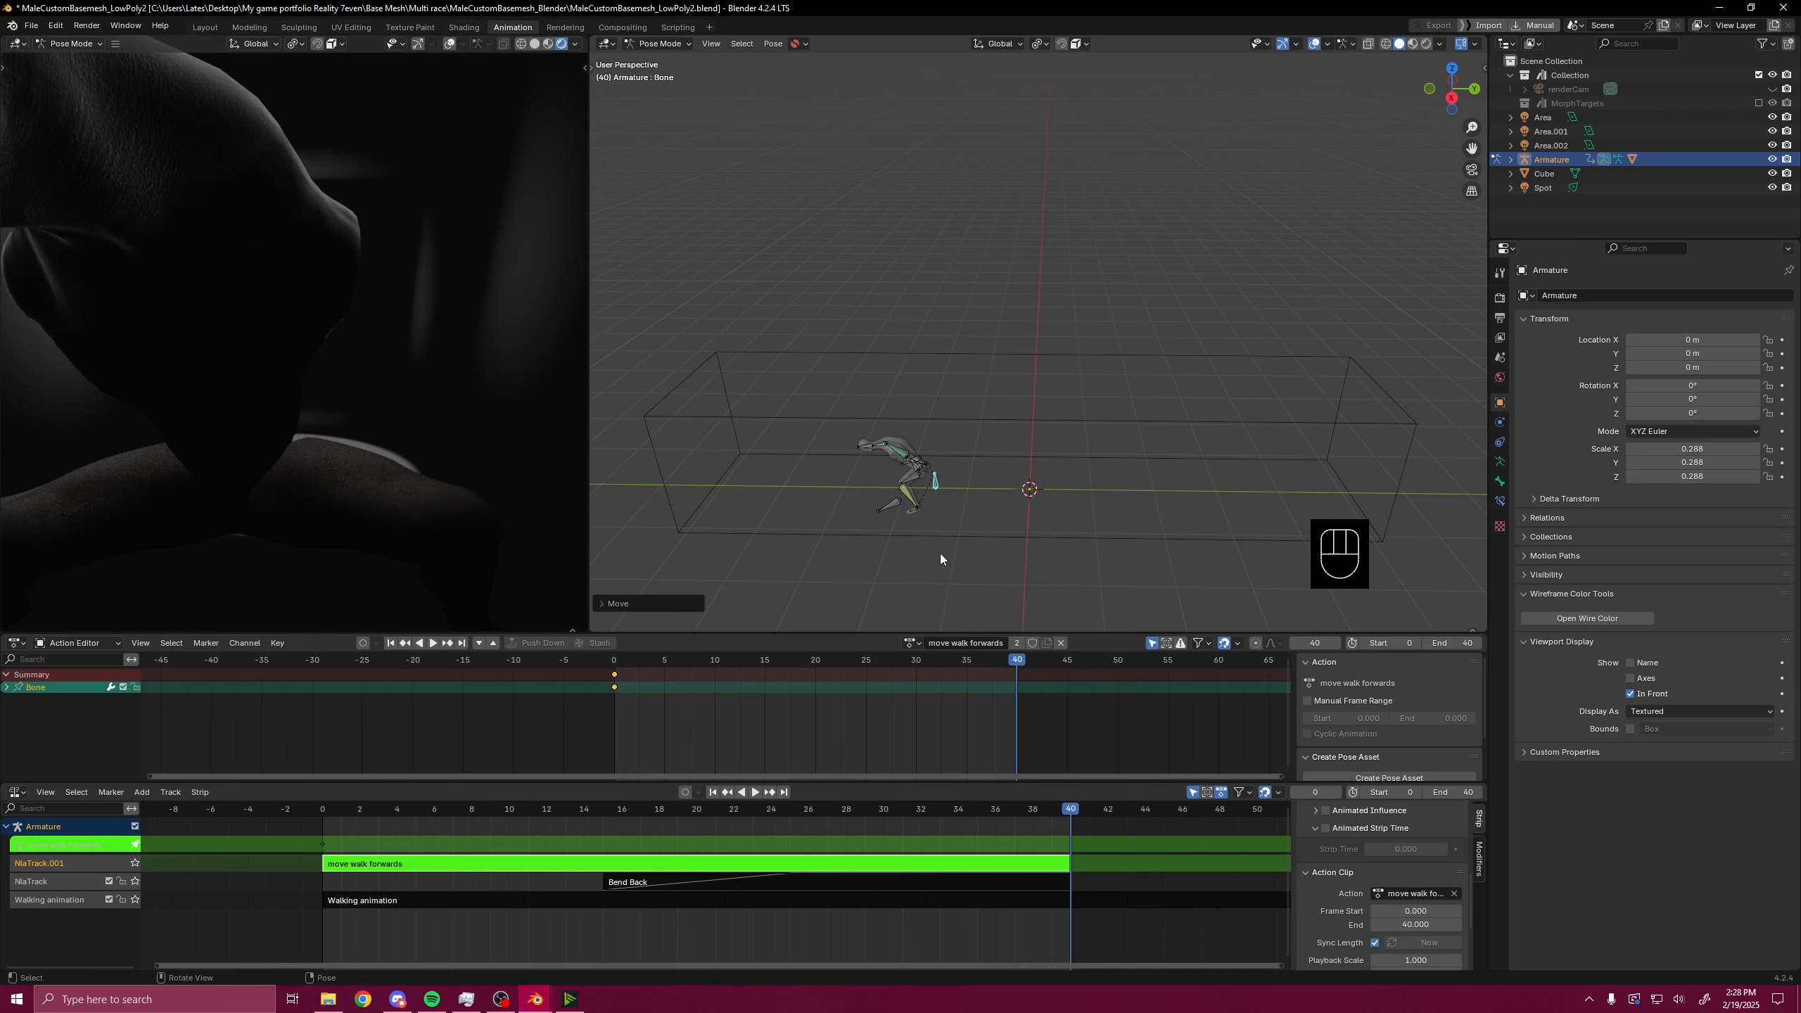
{"action": "key", "text": "k"}
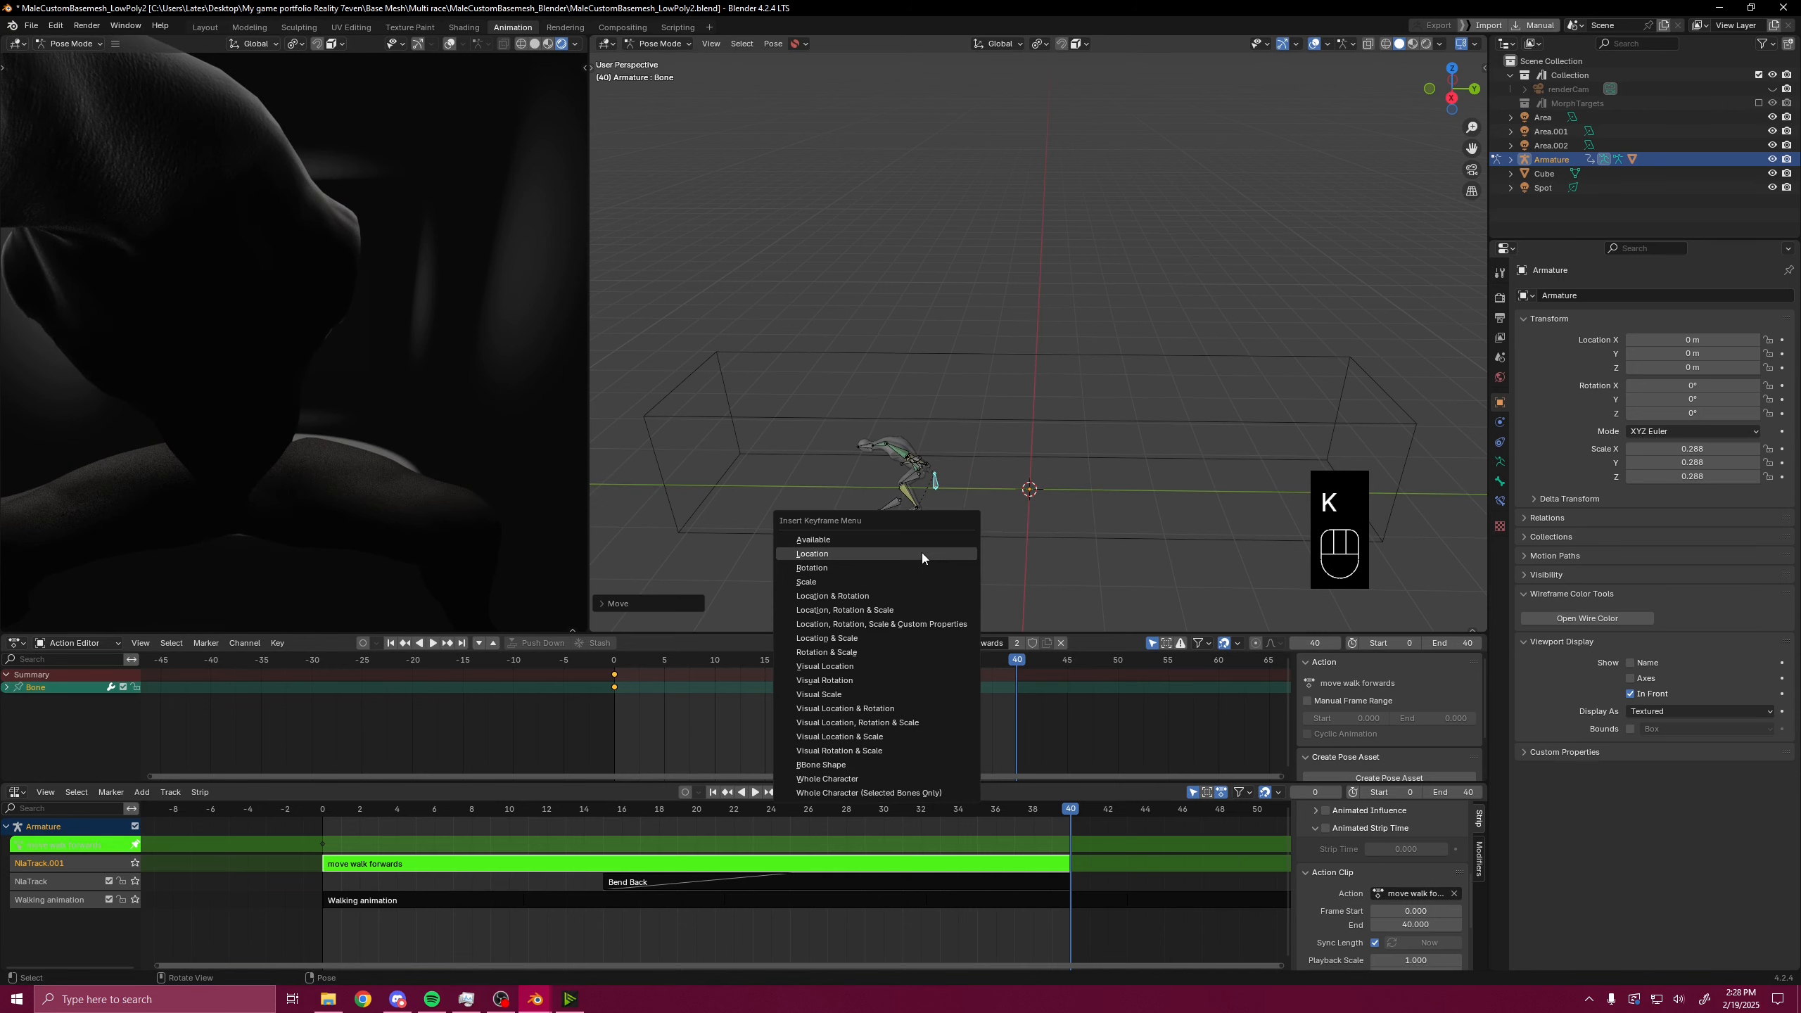
{"action": "left_click", "coordinate": [912, 556]}
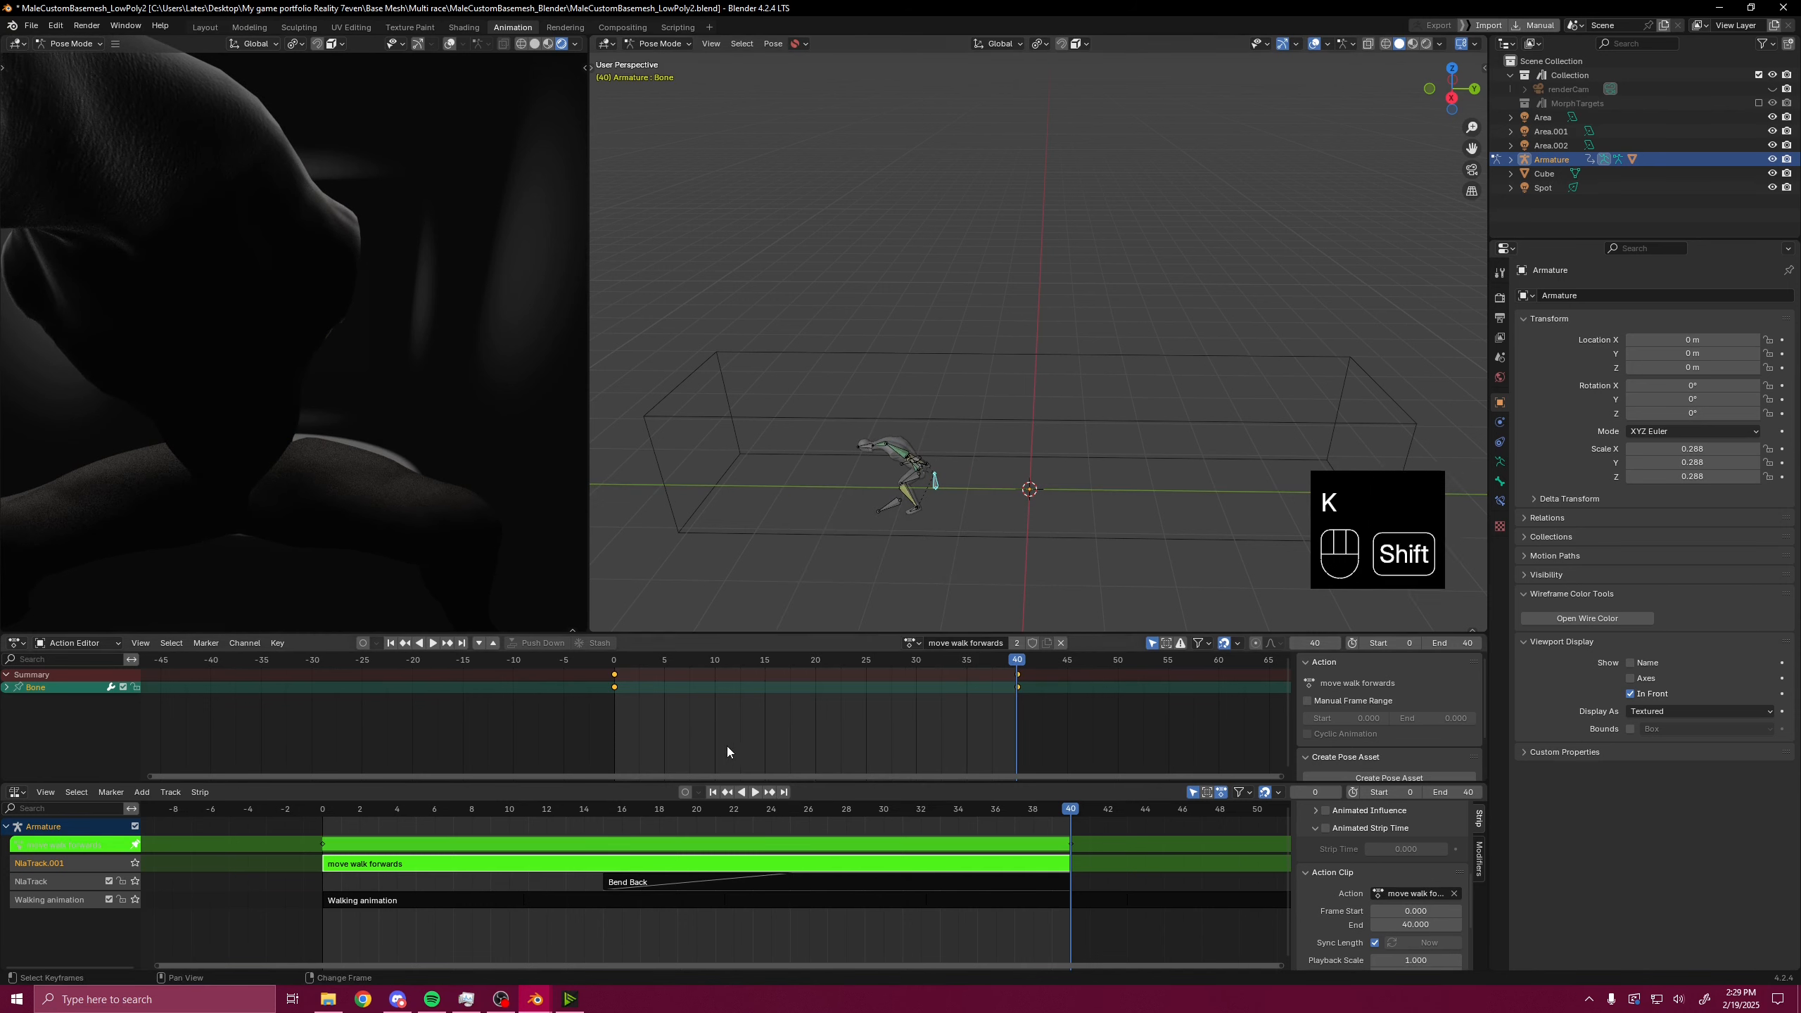
- Play the animation, set the handle type of all "move walk forwards" keyframes to Vector, and exit tweak mode on the strip
{"action": "key", "text": "shift+space"}
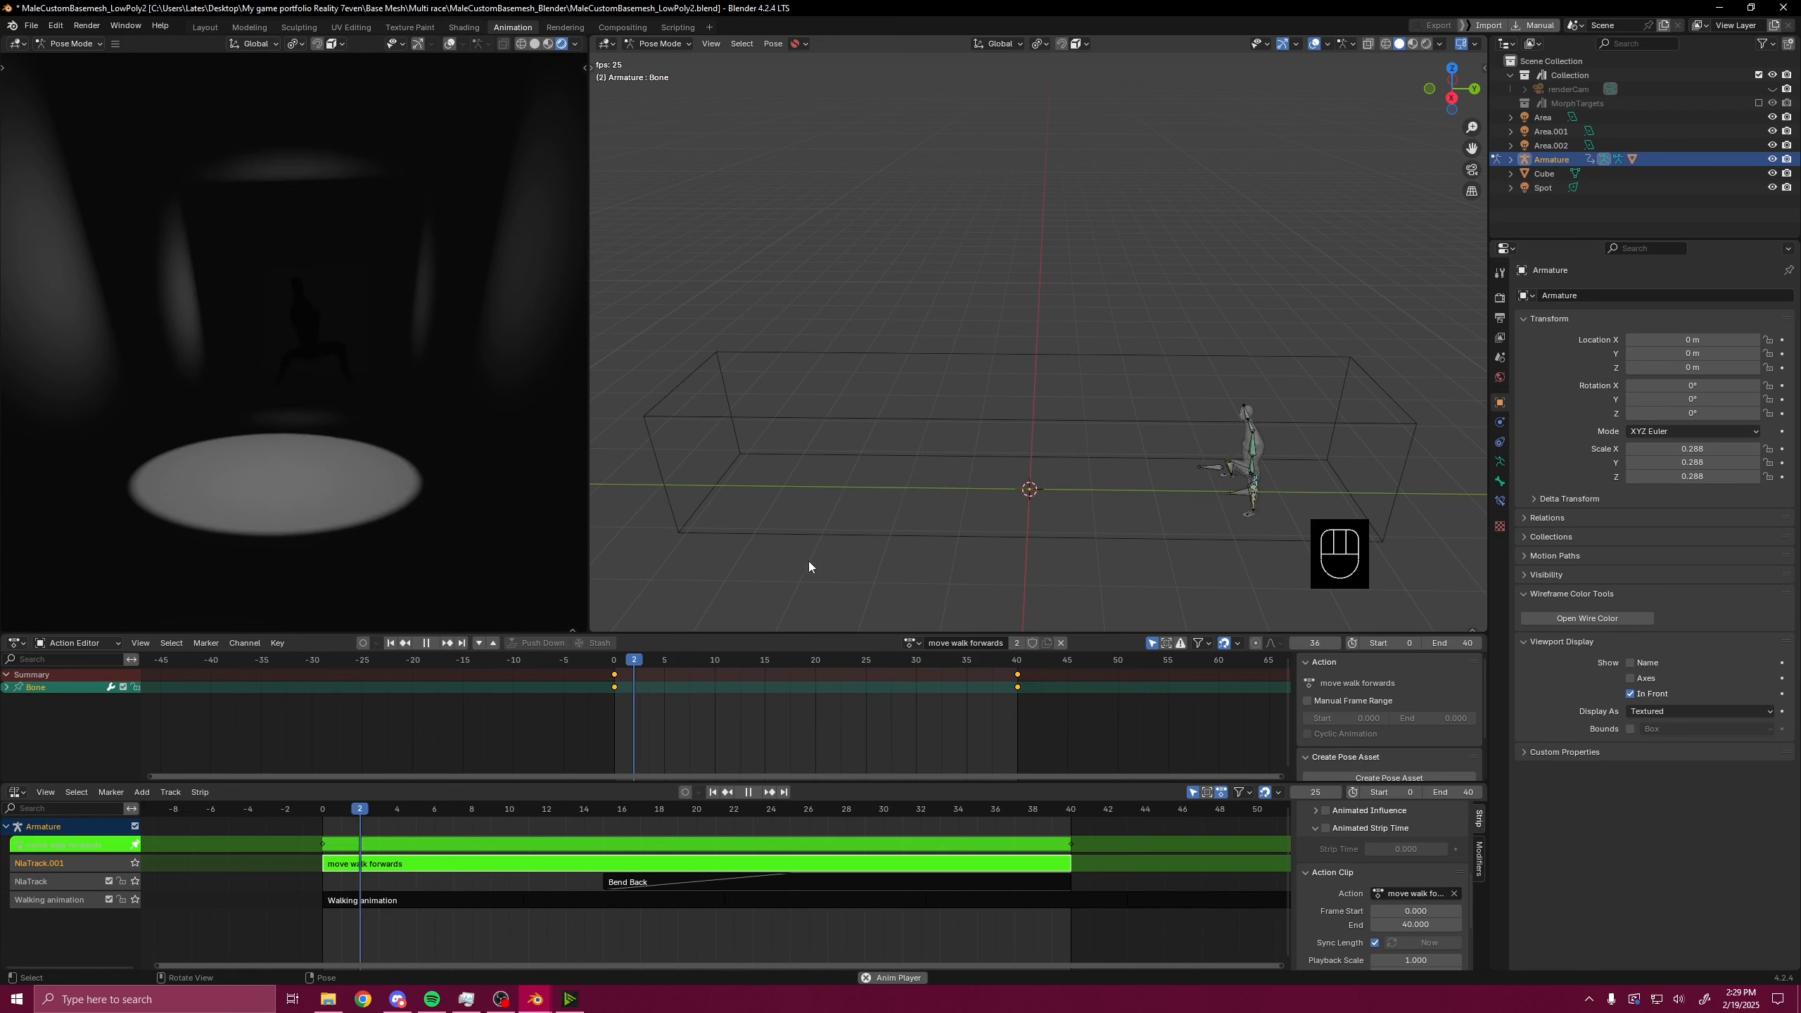
{"action": "key", "text": "a"}
{"action": "right_click", "coordinate": [918, 712]}
{"action": "mouse_move", "coordinate": [917, 713]}
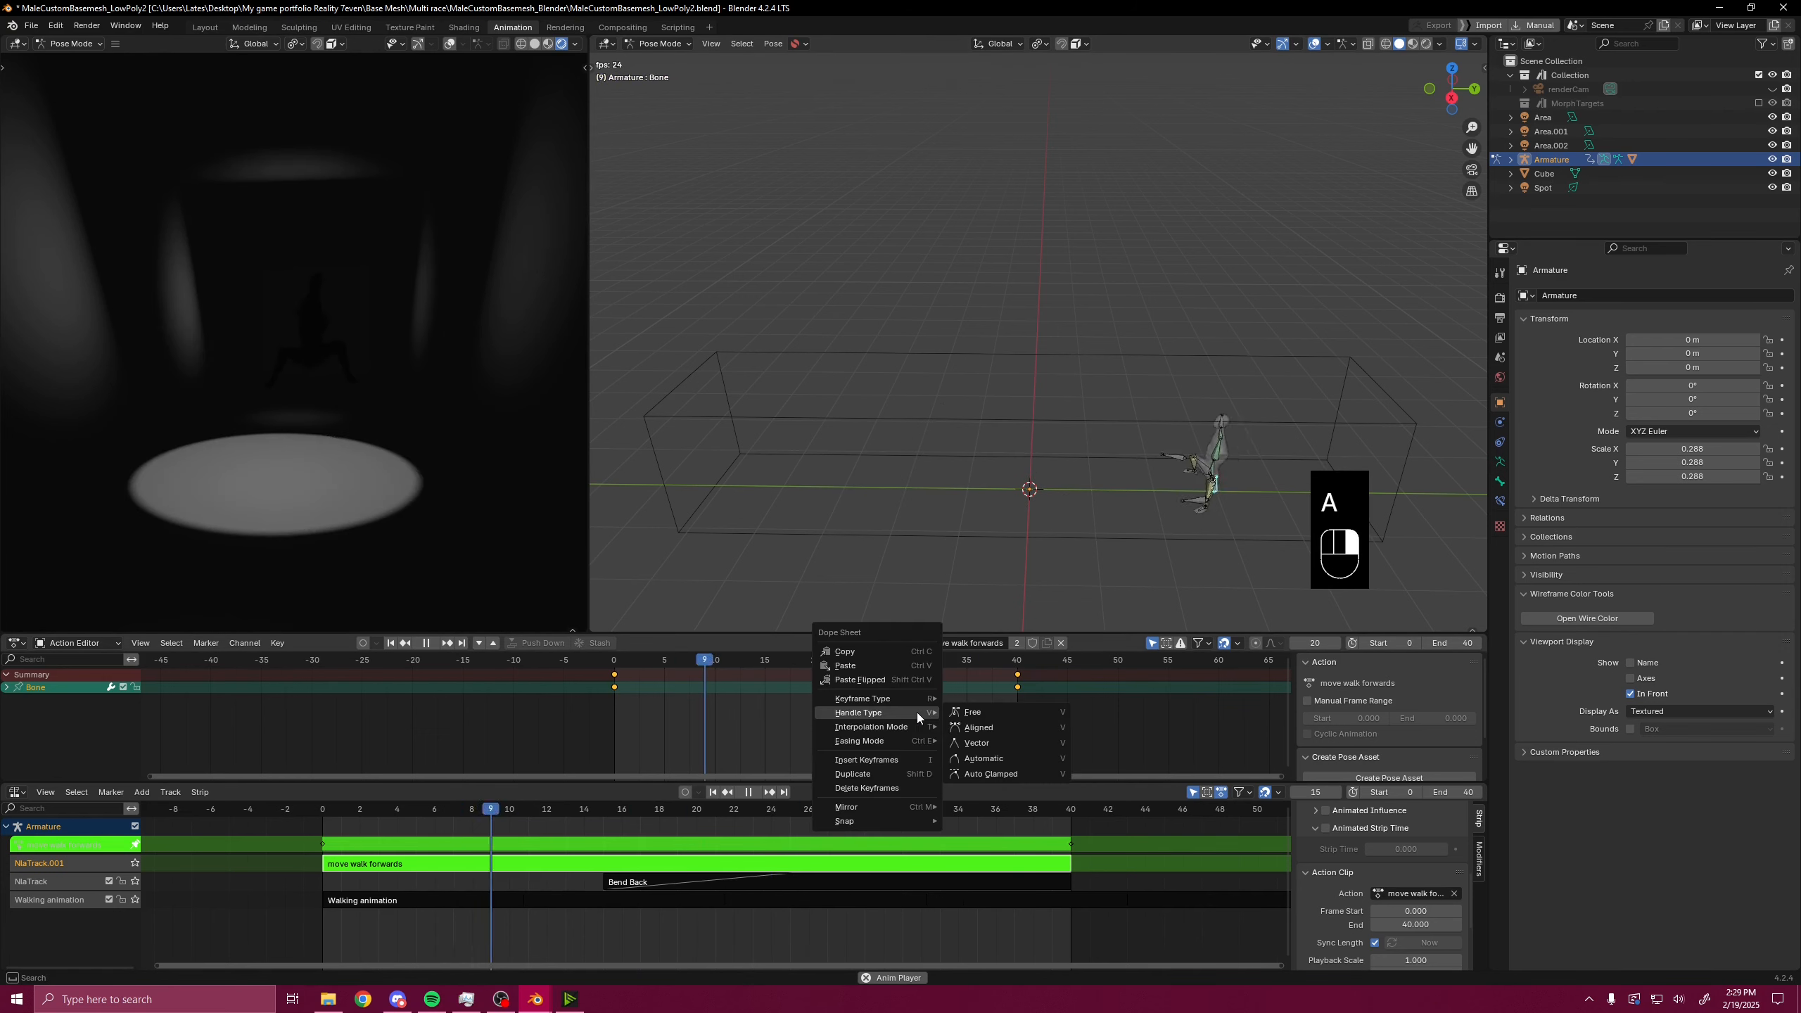
{"action": "left_click", "coordinate": [976, 749]}
{"action": "scroll", "coordinate": [982, 738], "scroll_direction": "down", "scroll_amount": 1}
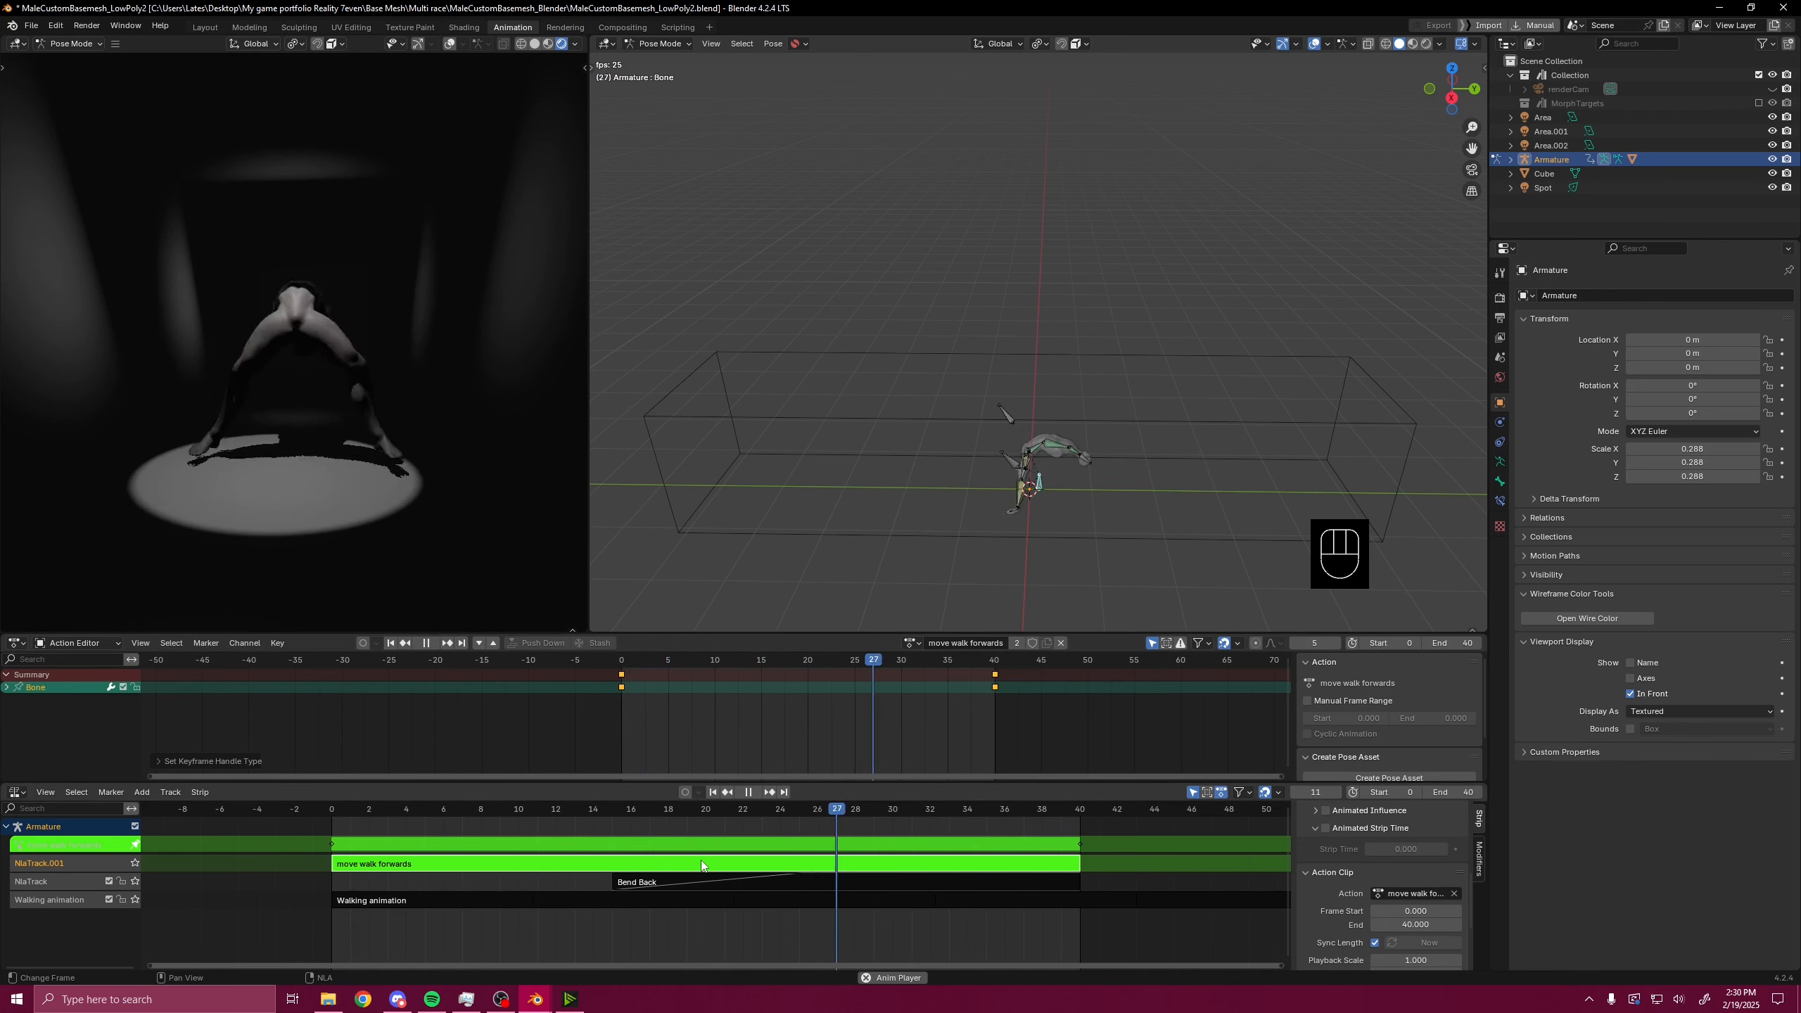
{"action": "key", "text": "Tab"}
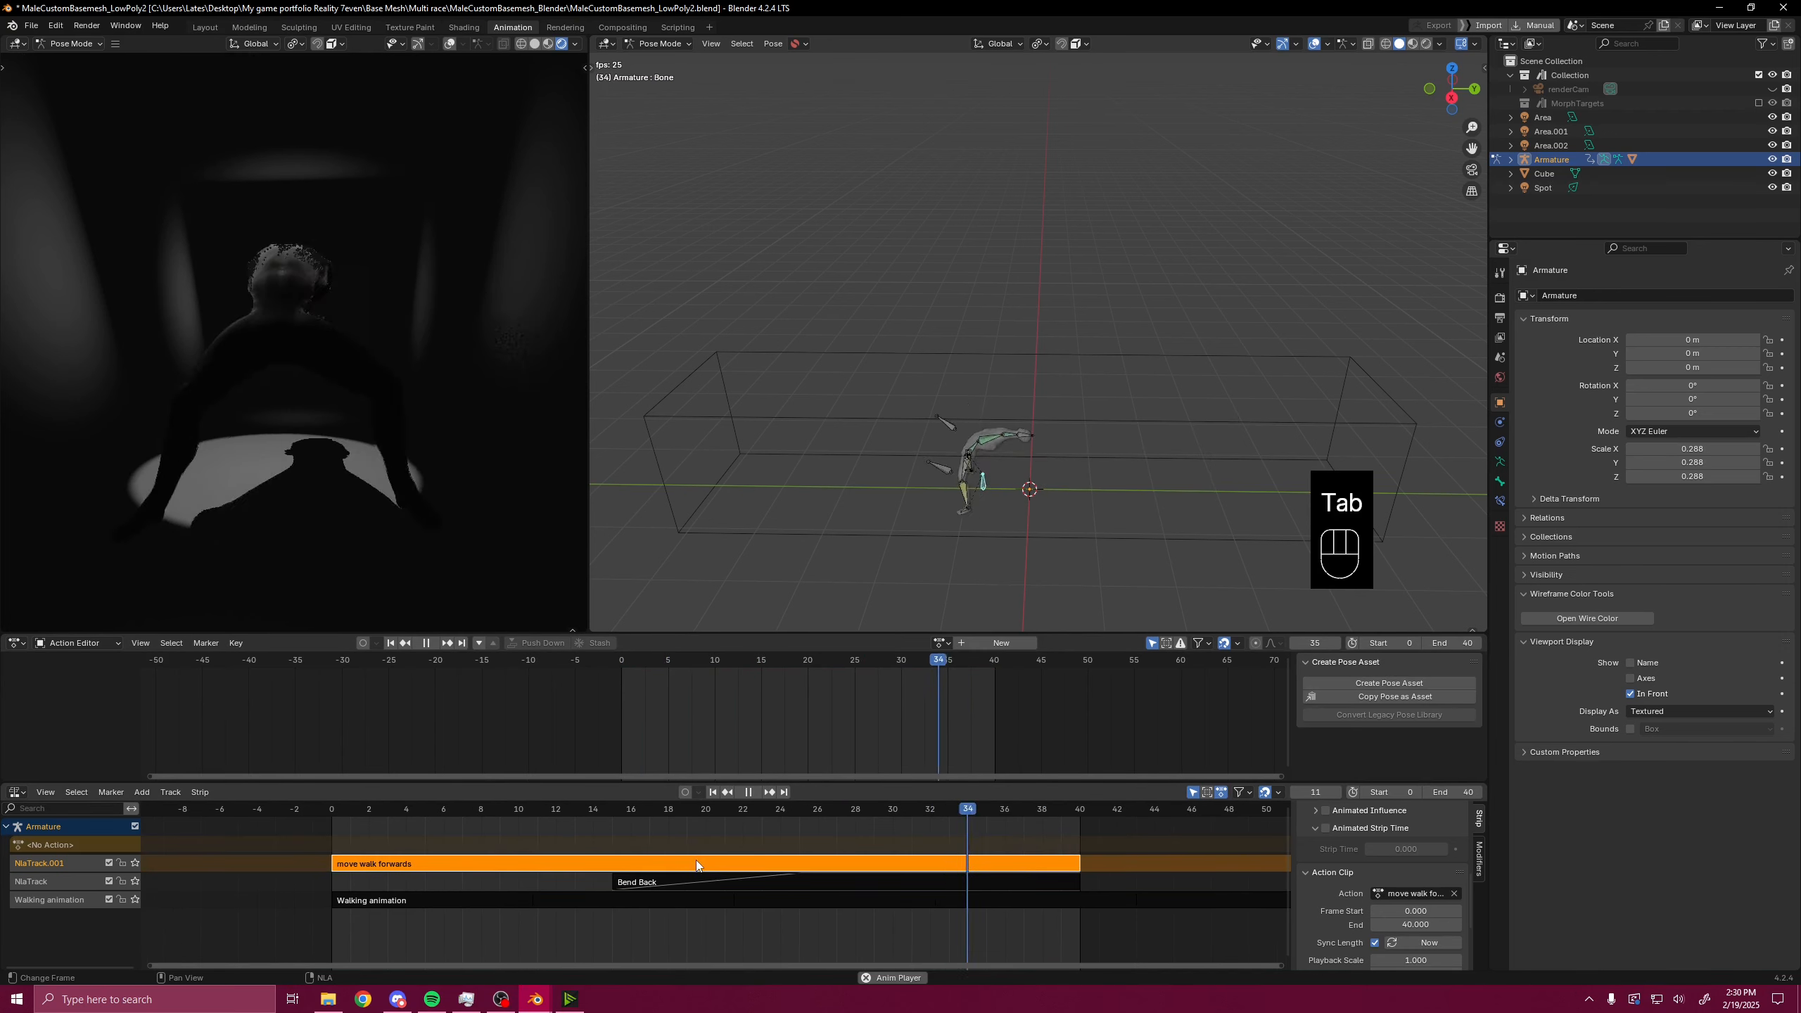